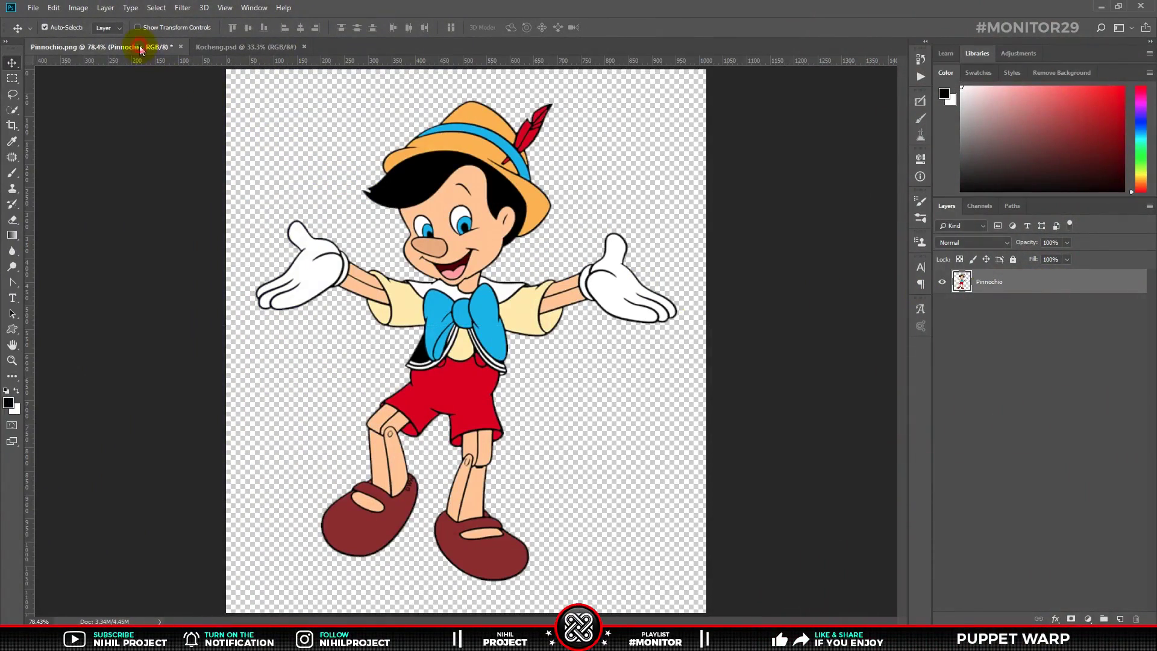
- Return to Pinnochio.png and start Puppet Warp, covering the figure with a 2 px mesh
{"action": "left_click", "coordinate": [228, 46]}
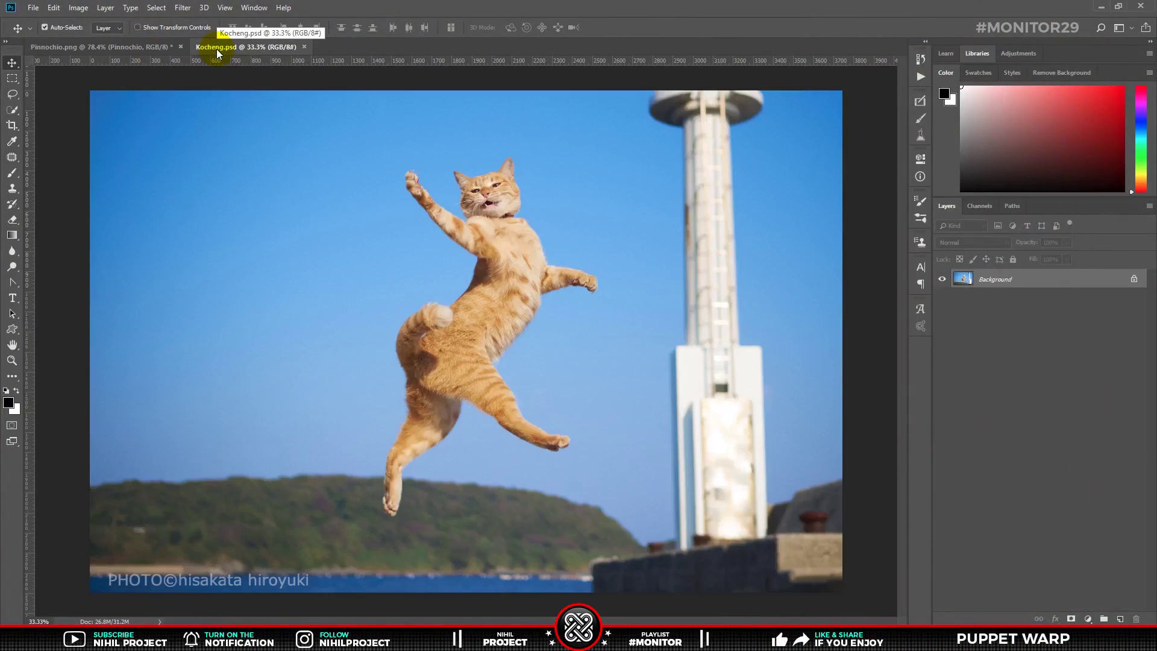
{"action": "left_click", "coordinate": [129, 46]}
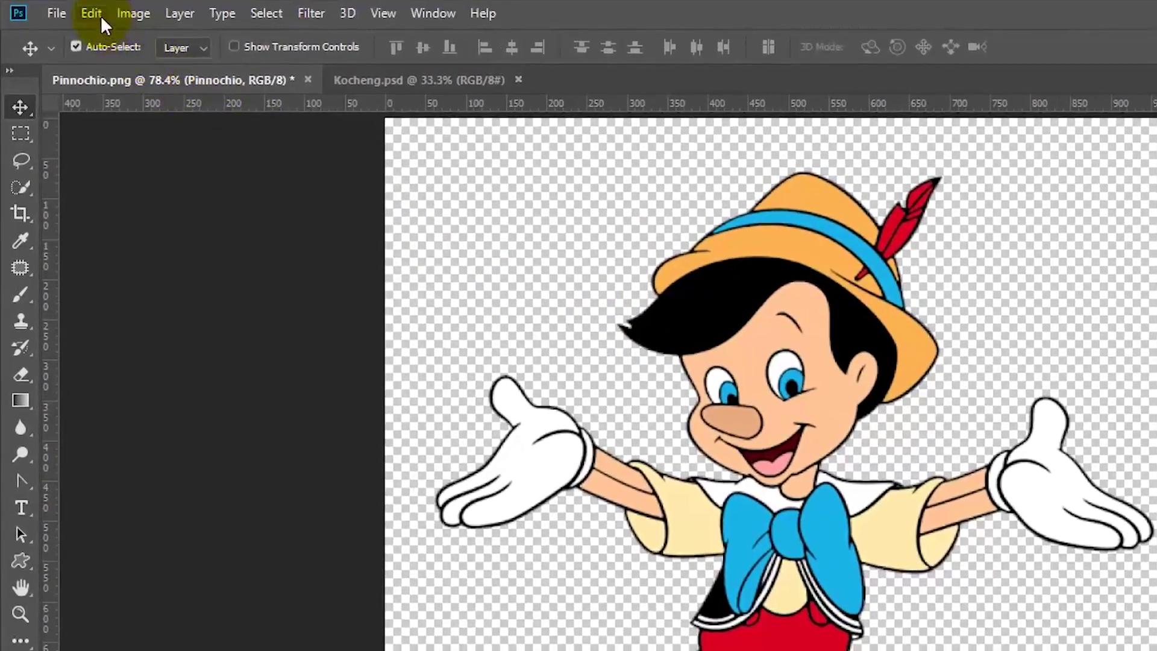
{"action": "left_click", "coordinate": [101, 18]}
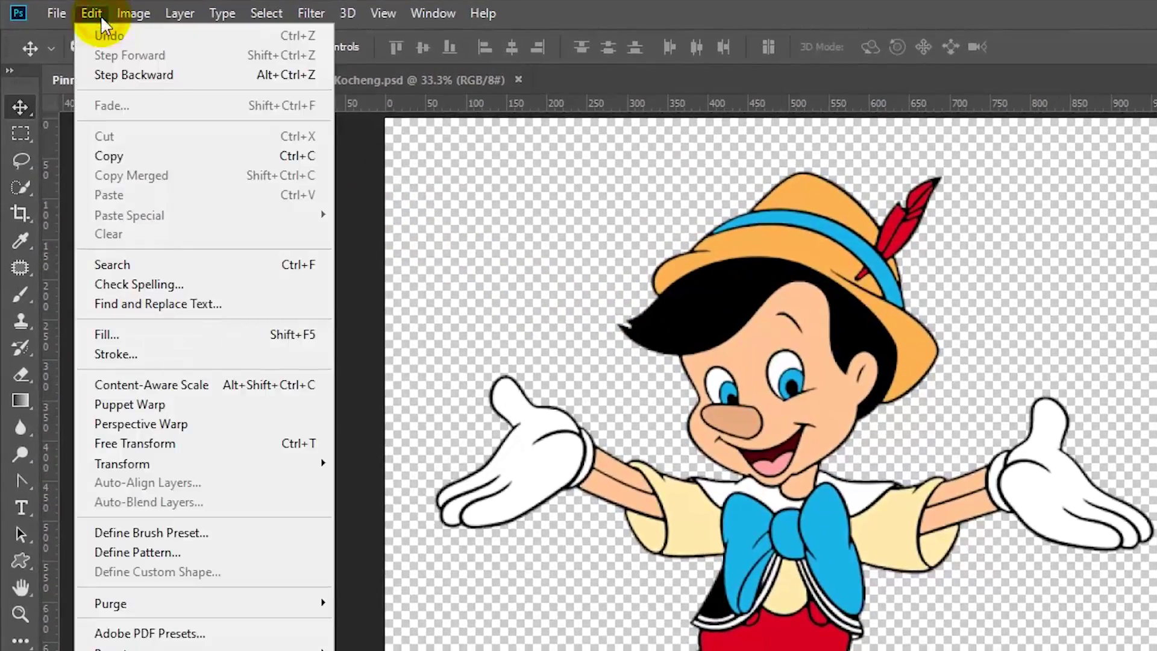
{"action": "left_click", "coordinate": [203, 408]}
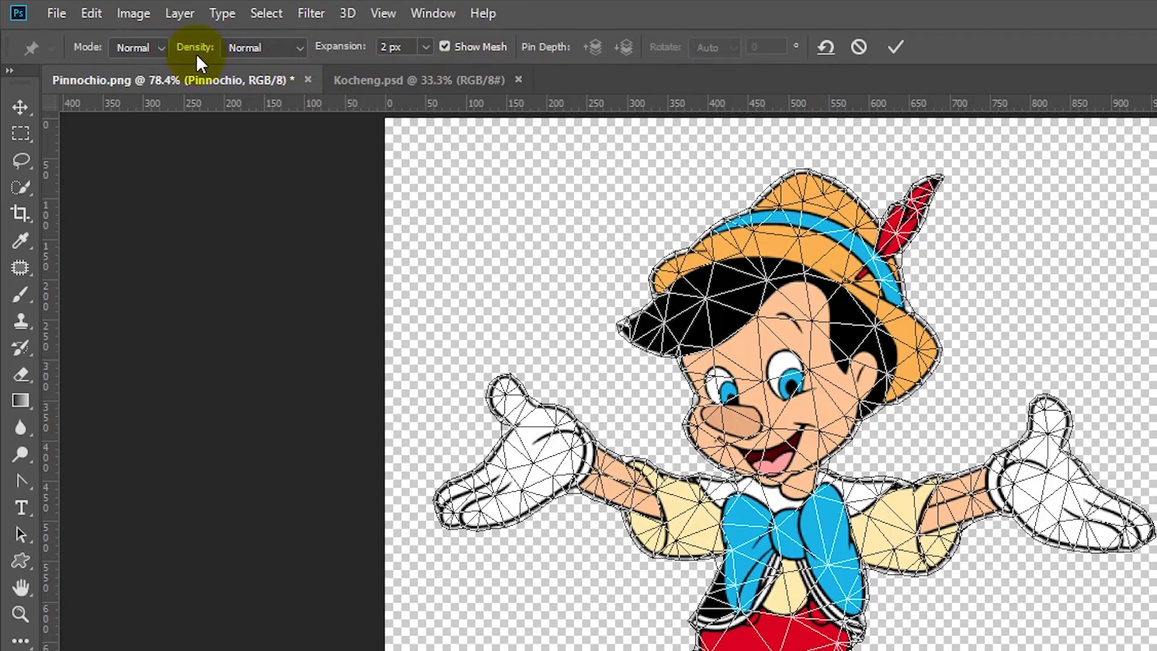
{"action": "left_click", "coordinate": [281, 48]}
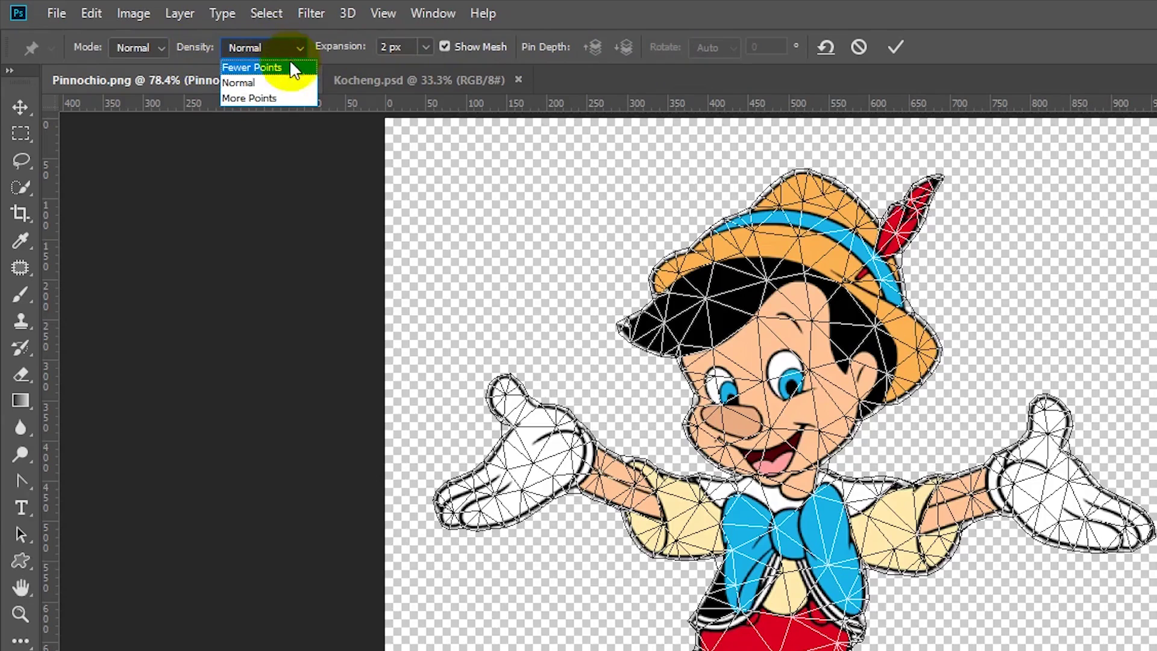
{"action": "left_click", "coordinate": [274, 66]}
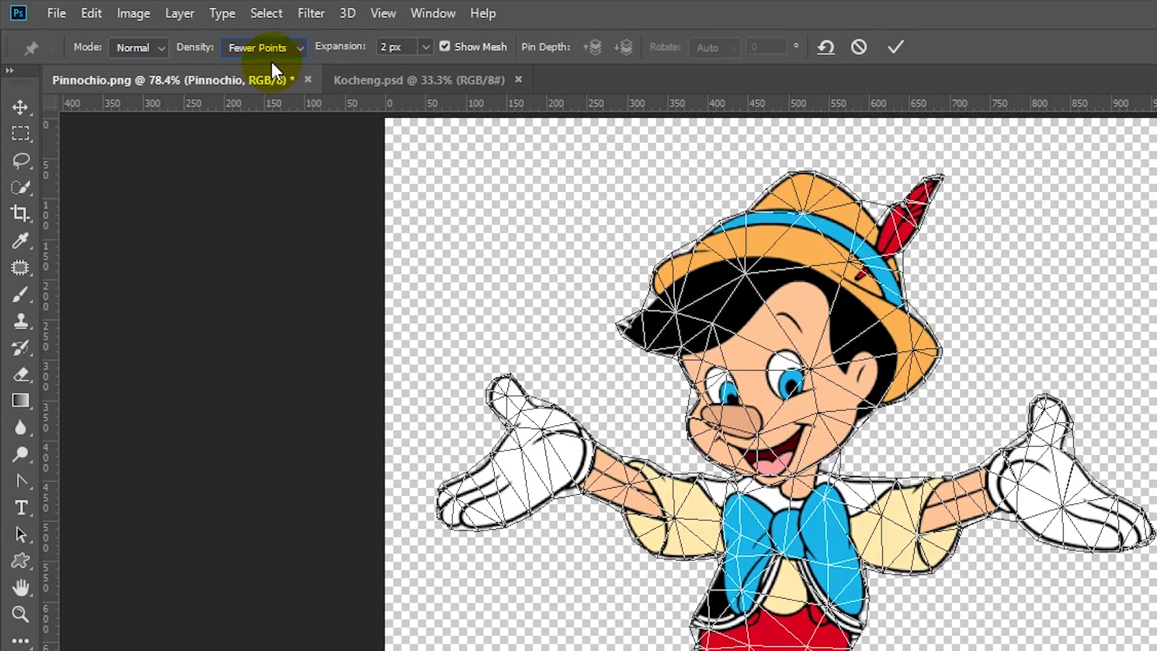
{"action": "left_click", "coordinate": [292, 49]}
{"action": "left_click", "coordinate": [281, 82]}
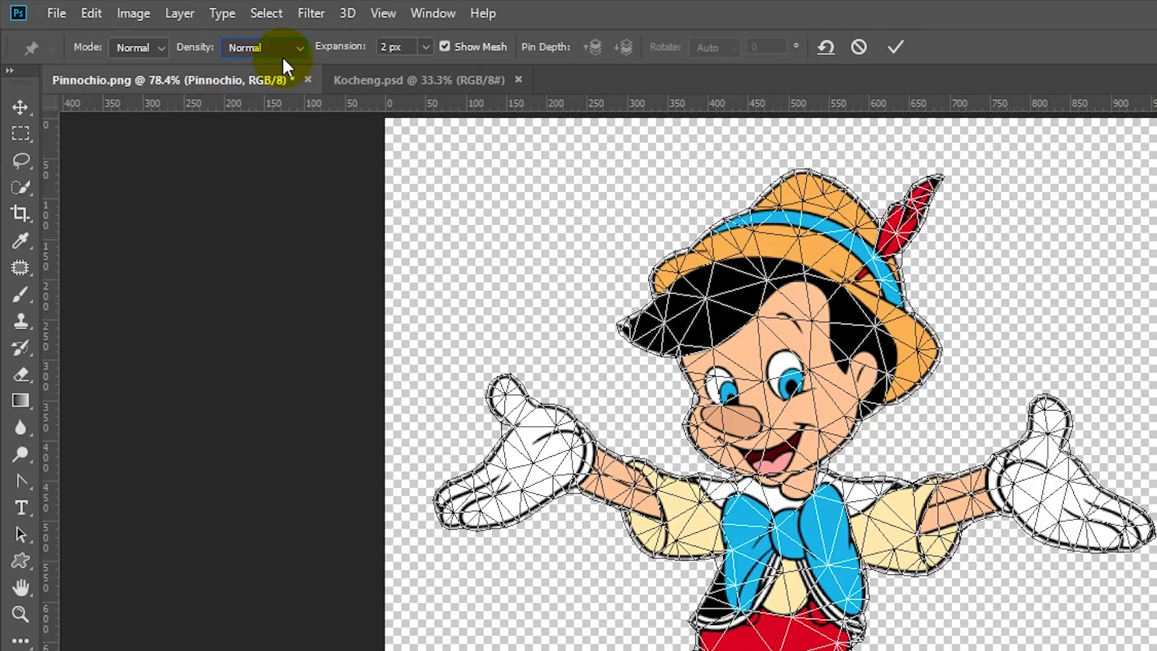
{"action": "left_click", "coordinate": [282, 56]}
{"action": "left_click", "coordinate": [285, 97]}
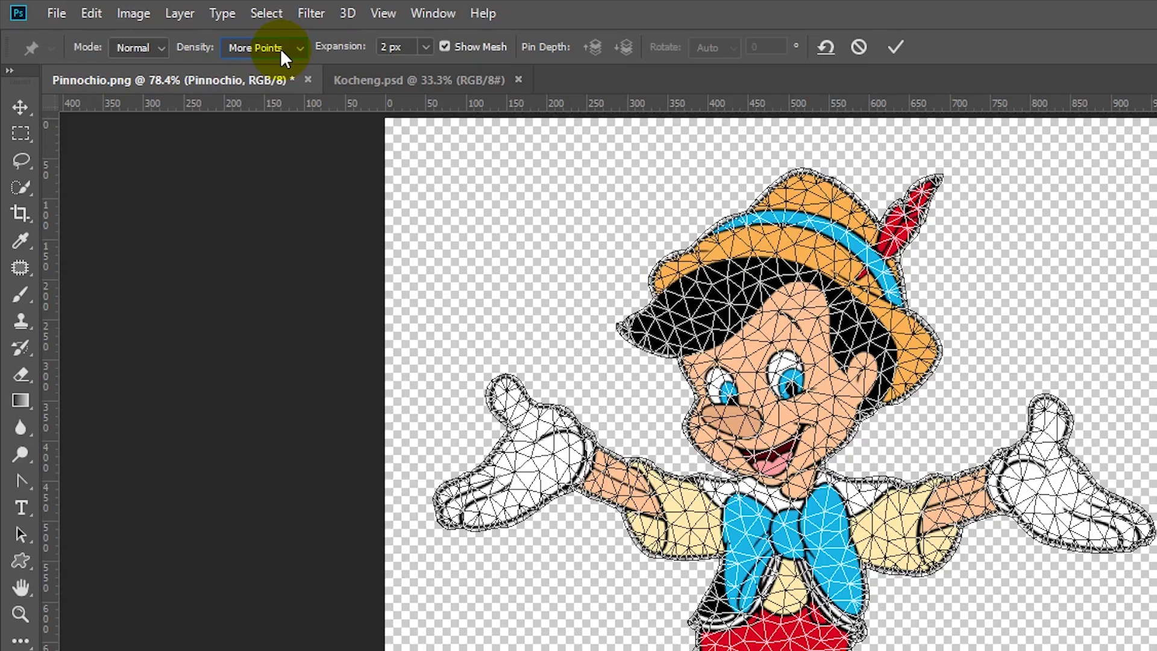
{"action": "left_click", "coordinate": [281, 51]}
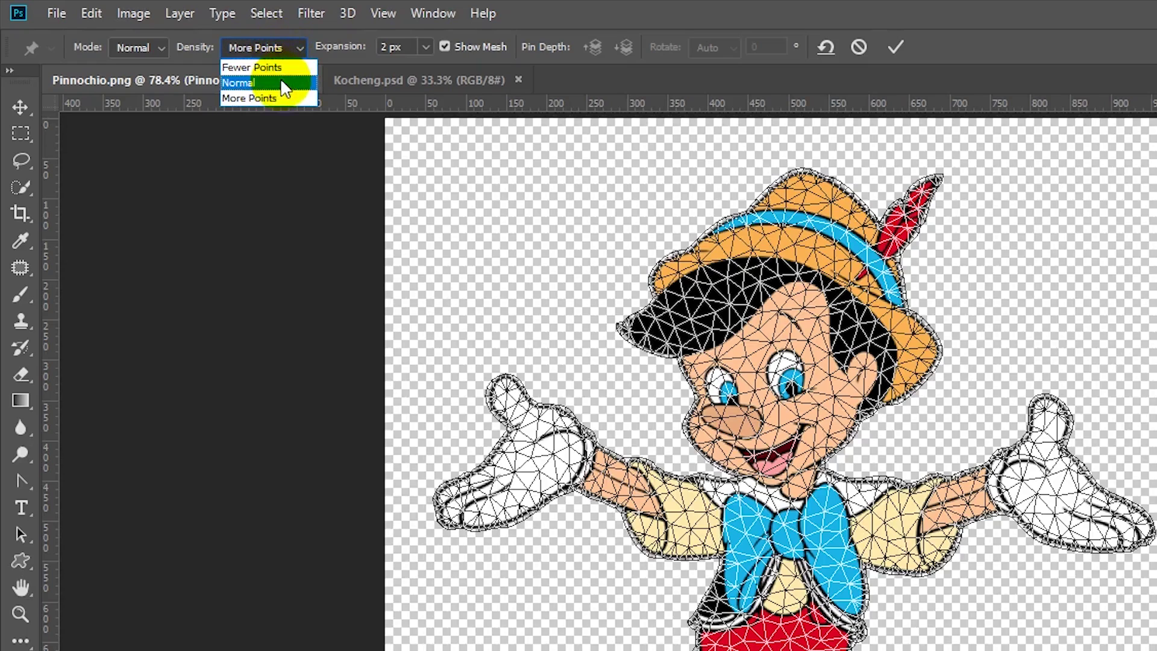
{"action": "left_click", "coordinate": [282, 82]}
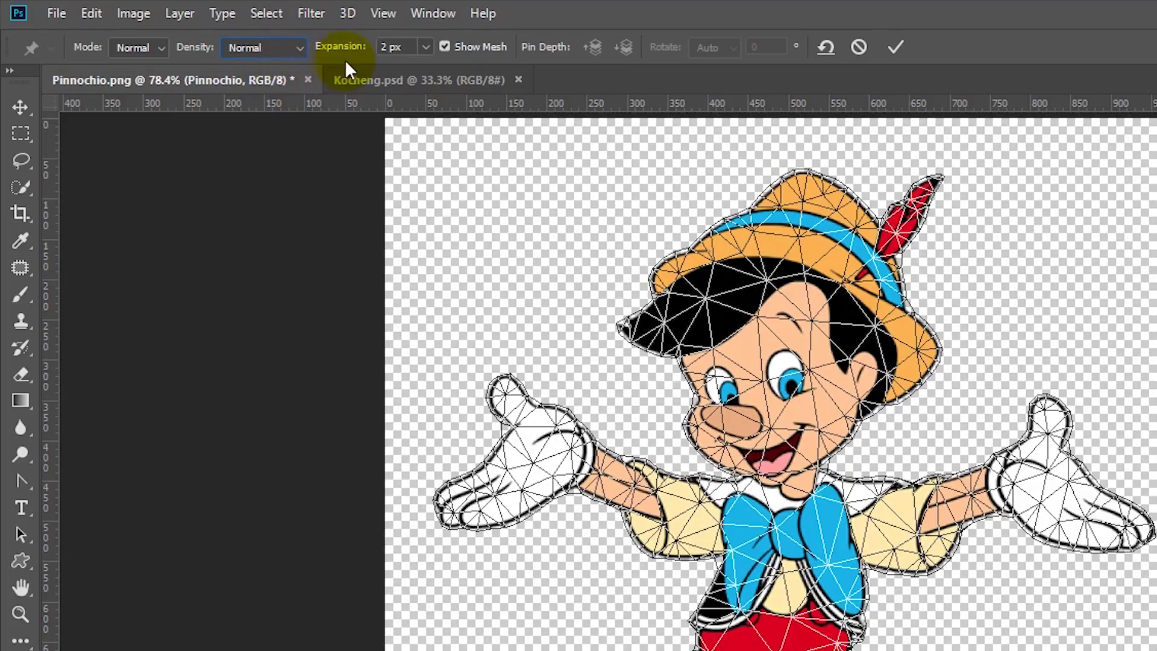
- Set Puppet Warp expansion to 0 px, keep Mode at Normal, and hide the mesh
{"action": "left_click", "coordinate": [425, 47]}
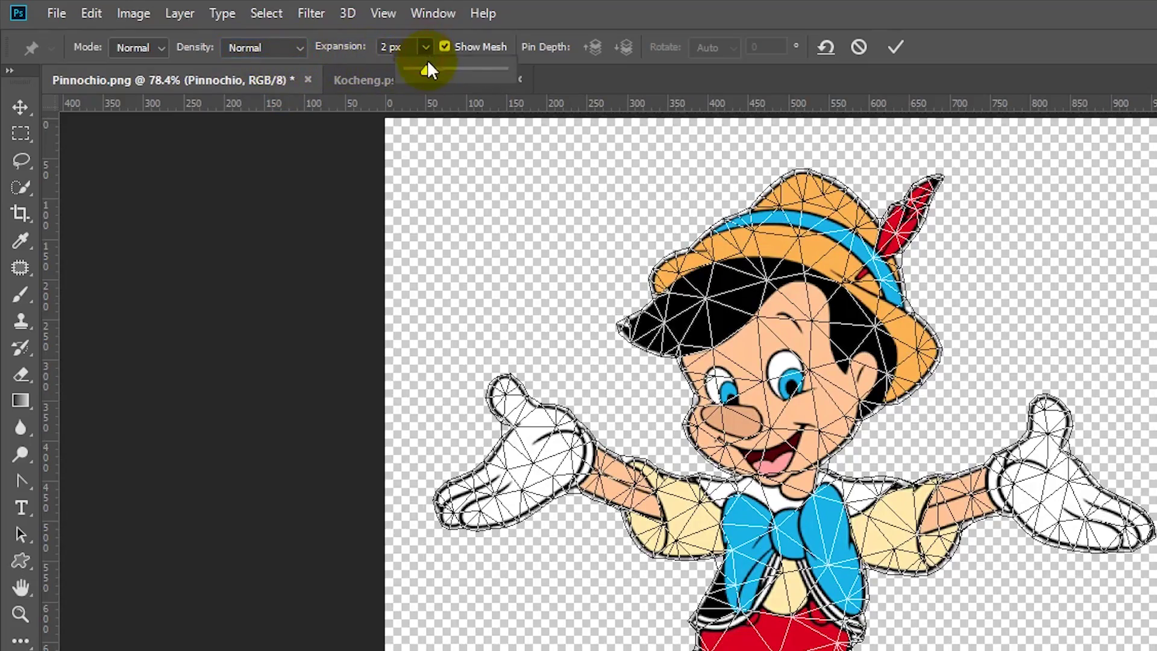
{"action": "mouse_move", "coordinate": [428, 62]}
{"action": "left_mouse_down"}
{"action": "mouse_move", "coordinate": [417, 72]}
{"action": "mouse_move", "coordinate": [434, 73]}
{"action": "left_mouse_up"}
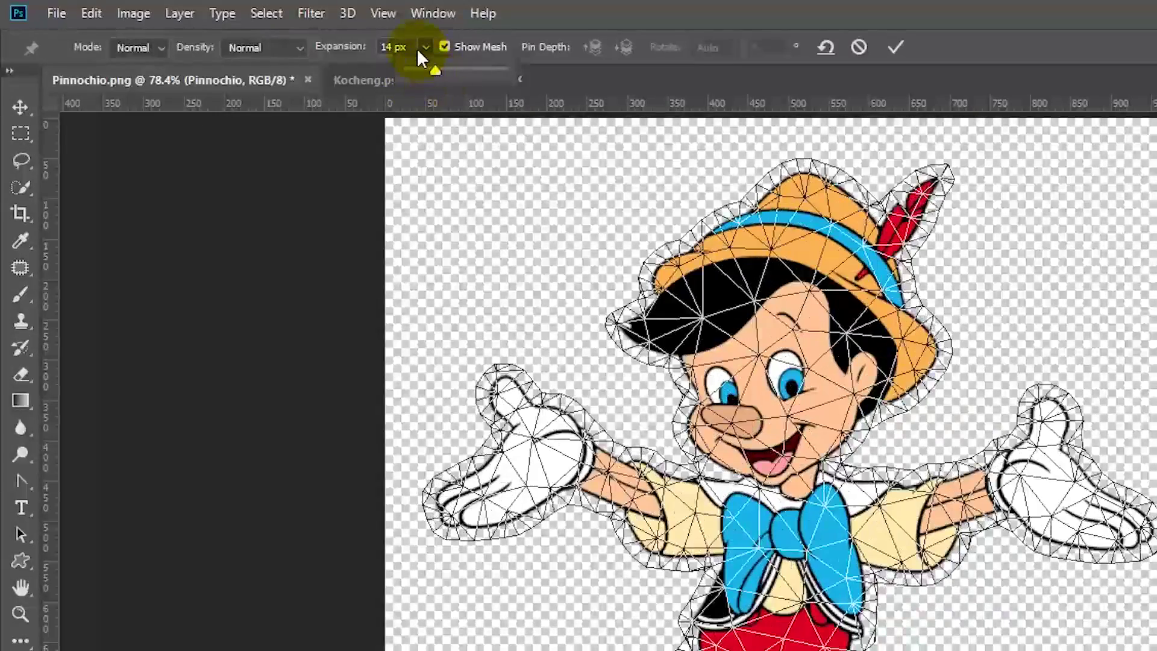
{"action": "left_click", "coordinate": [409, 49]}
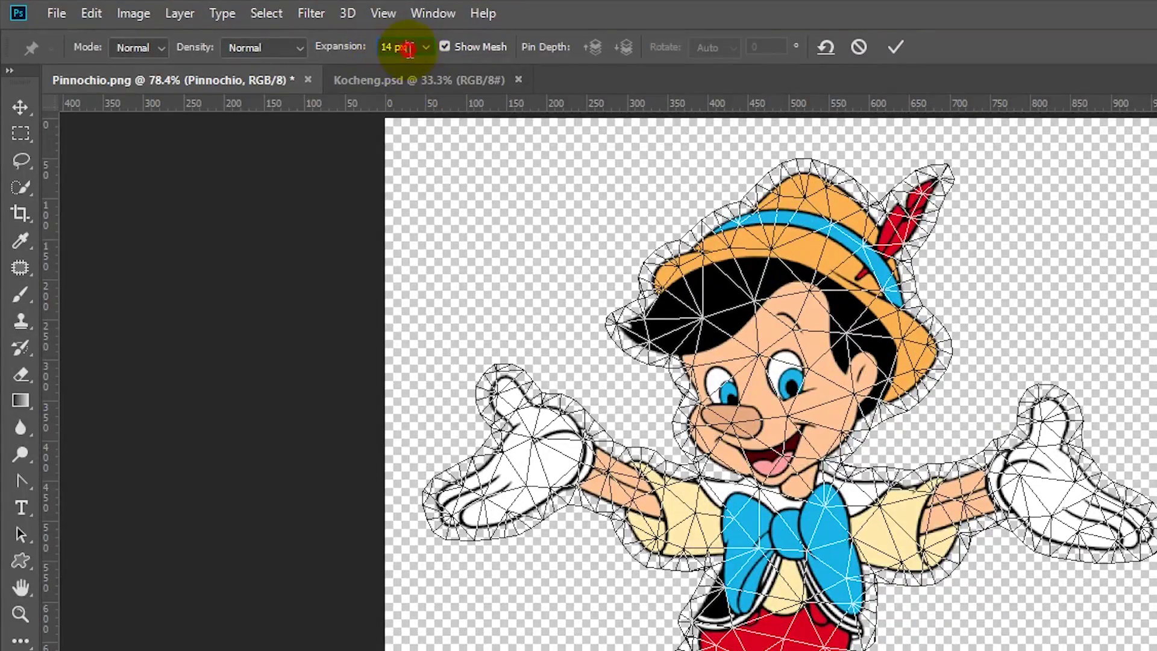
{"action": "left_click_drag", "start_coordinate": [408, 48], "coordinate": [379, 50]}
{"action": "type", "text": "0"}
{"action": "key", "text": "Return"}
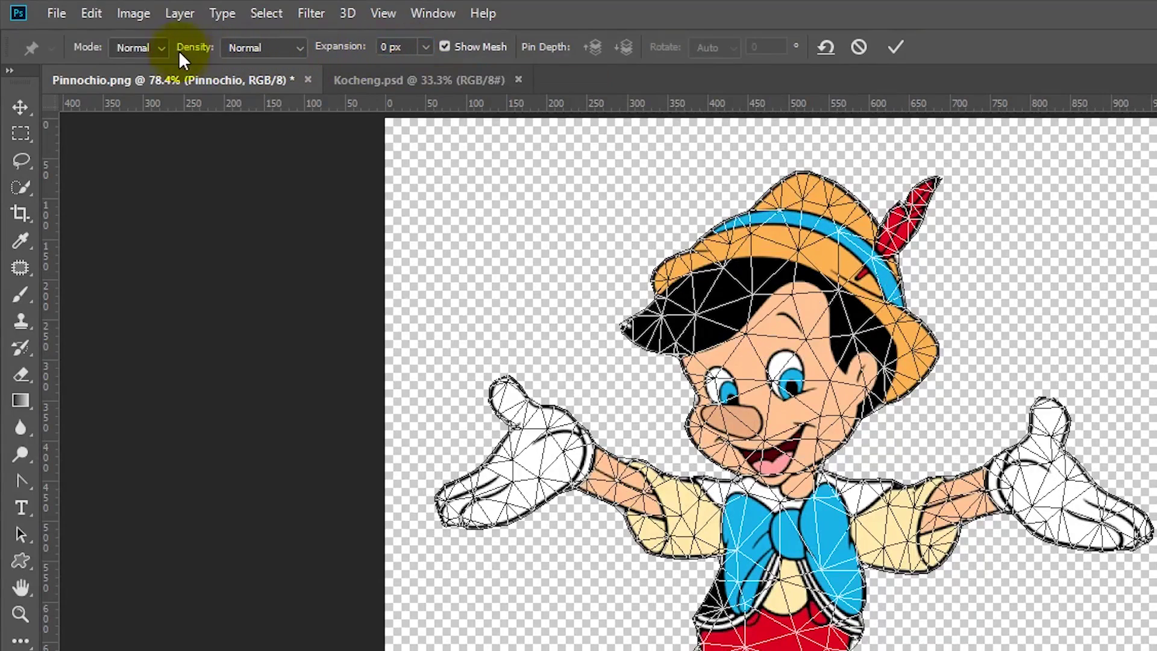
{"action": "left_click", "coordinate": [142, 47]}
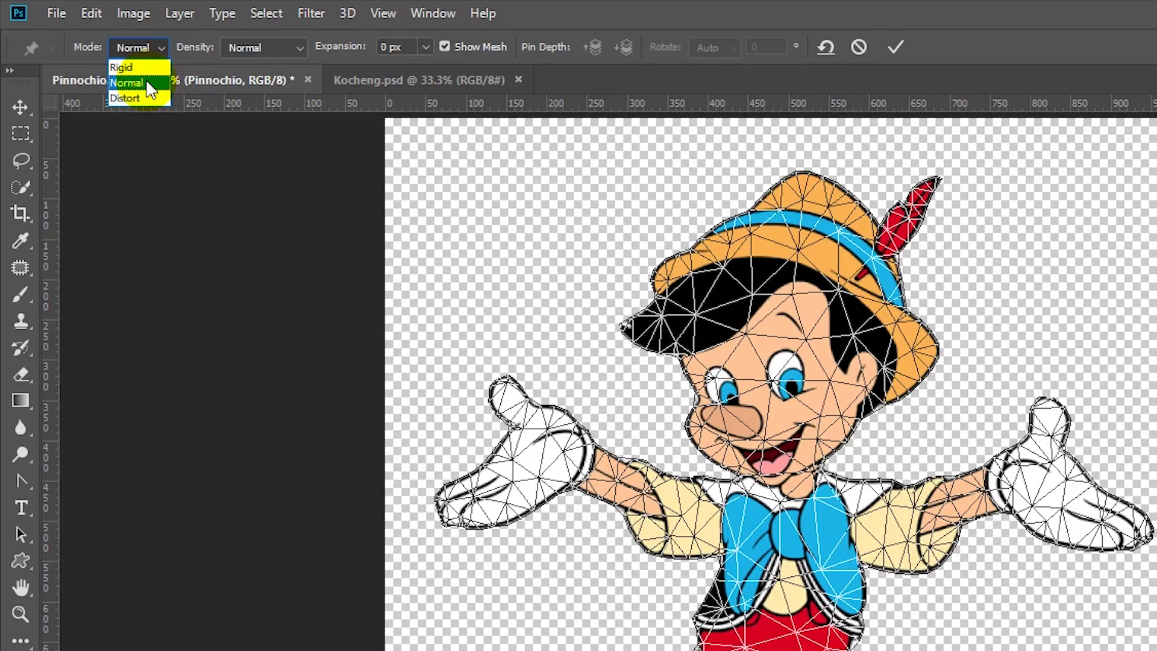
{"action": "left_click", "coordinate": [147, 84]}
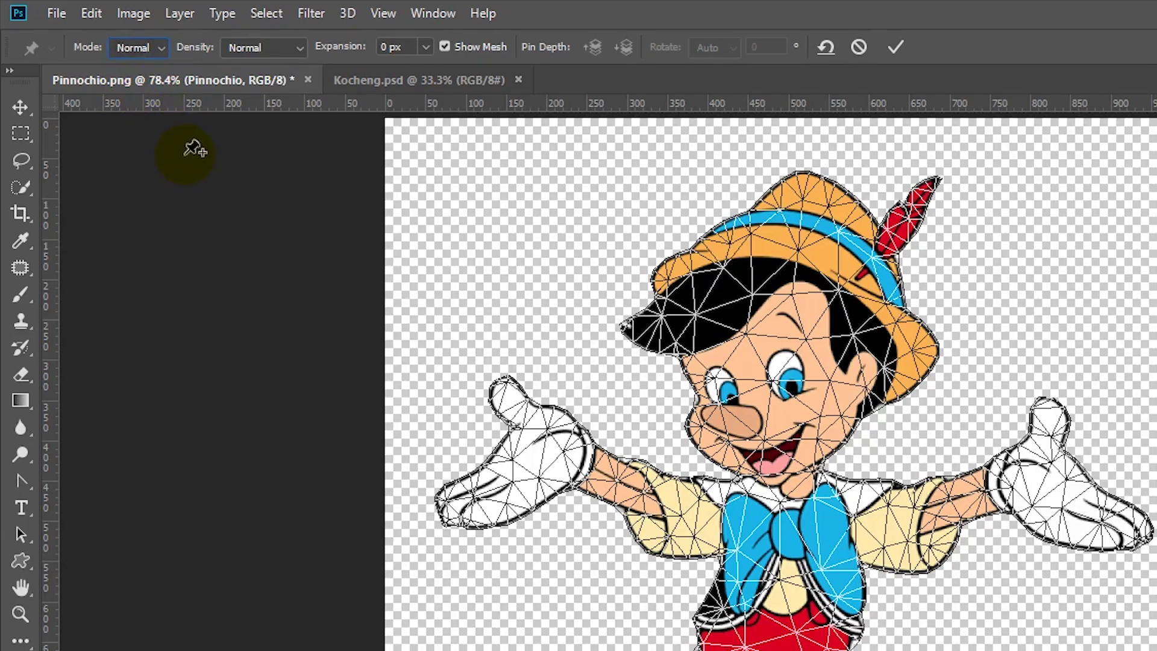
{"action": "left_click", "coordinate": [445, 47]}
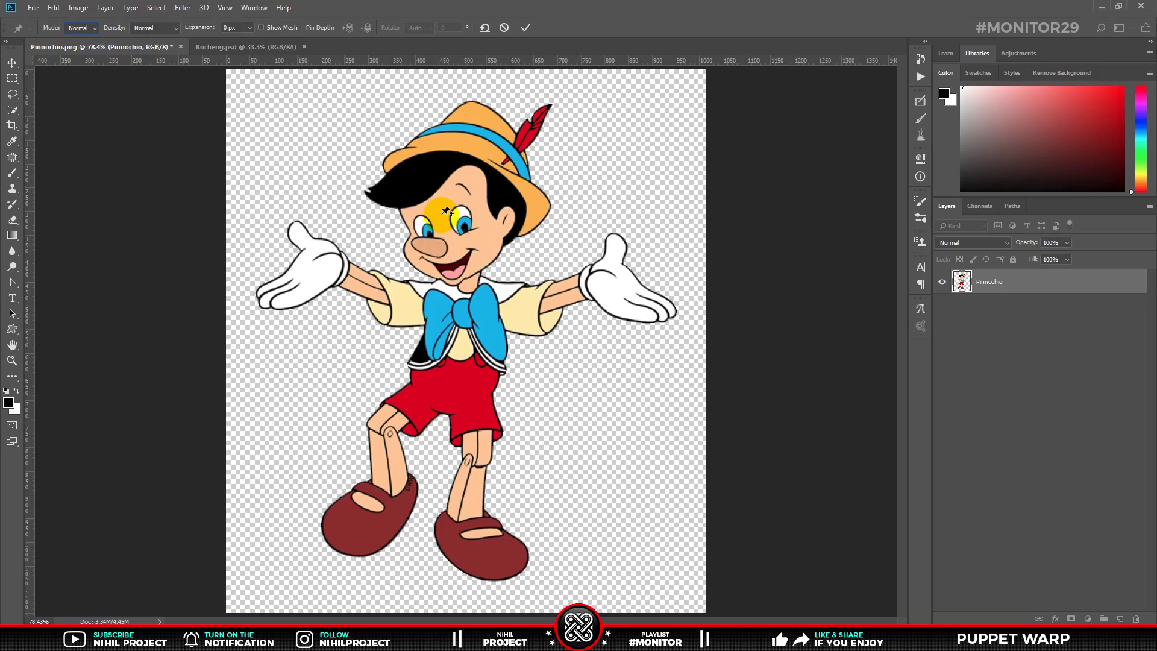
- Pin Pinocchio at his red shorts and bow tie, test-bending the lower body between them
{"action": "left_click", "coordinate": [453, 394]}
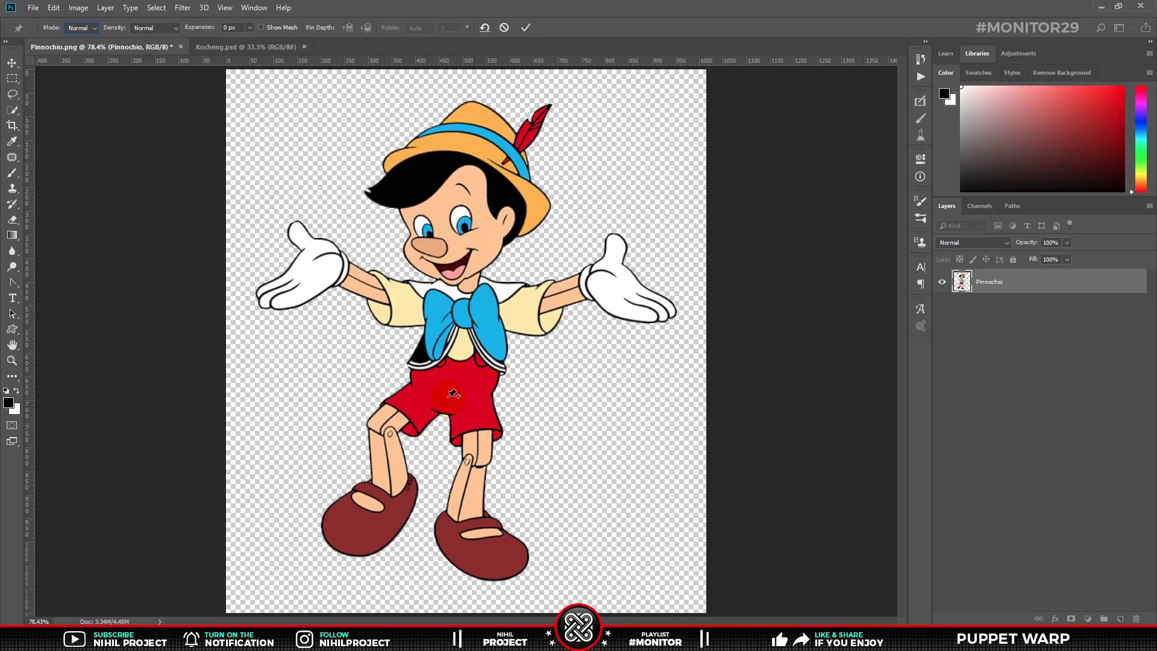
{"action": "left_click", "coordinate": [447, 400]}
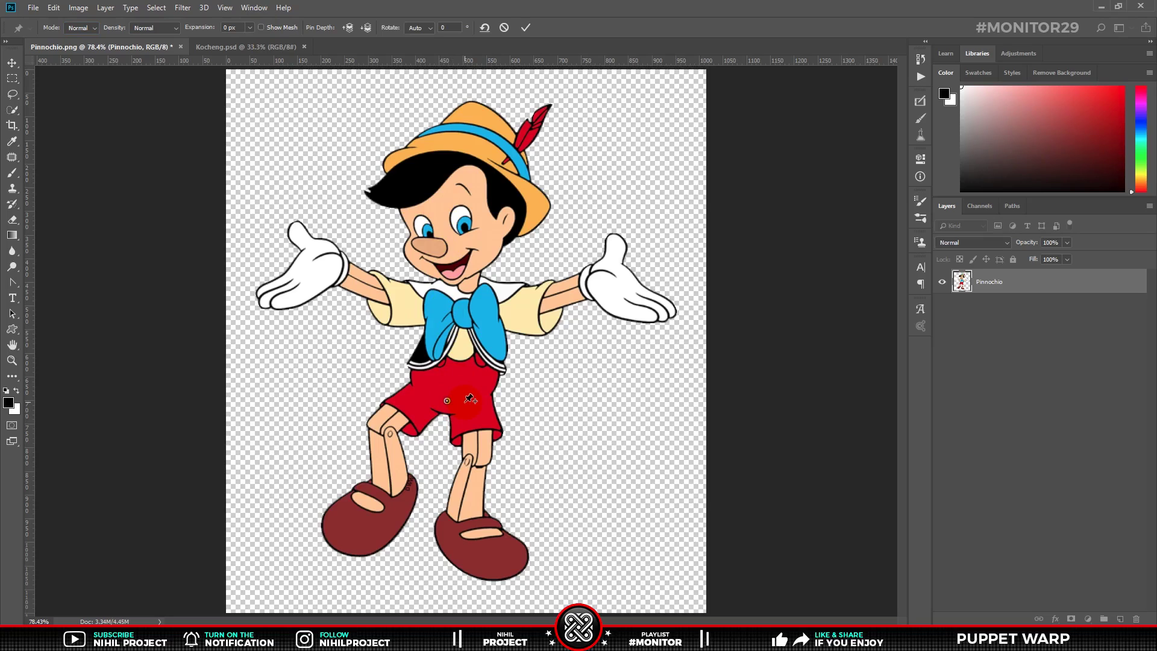
{"action": "mouse_move", "coordinate": [461, 401]}
{"action": "left_mouse_down"}
{"action": "mouse_move", "coordinate": [474, 403]}
{"action": "mouse_move", "coordinate": [447, 401]}
{"action": "left_mouse_up"}
{"action": "left_click", "coordinate": [463, 294]}
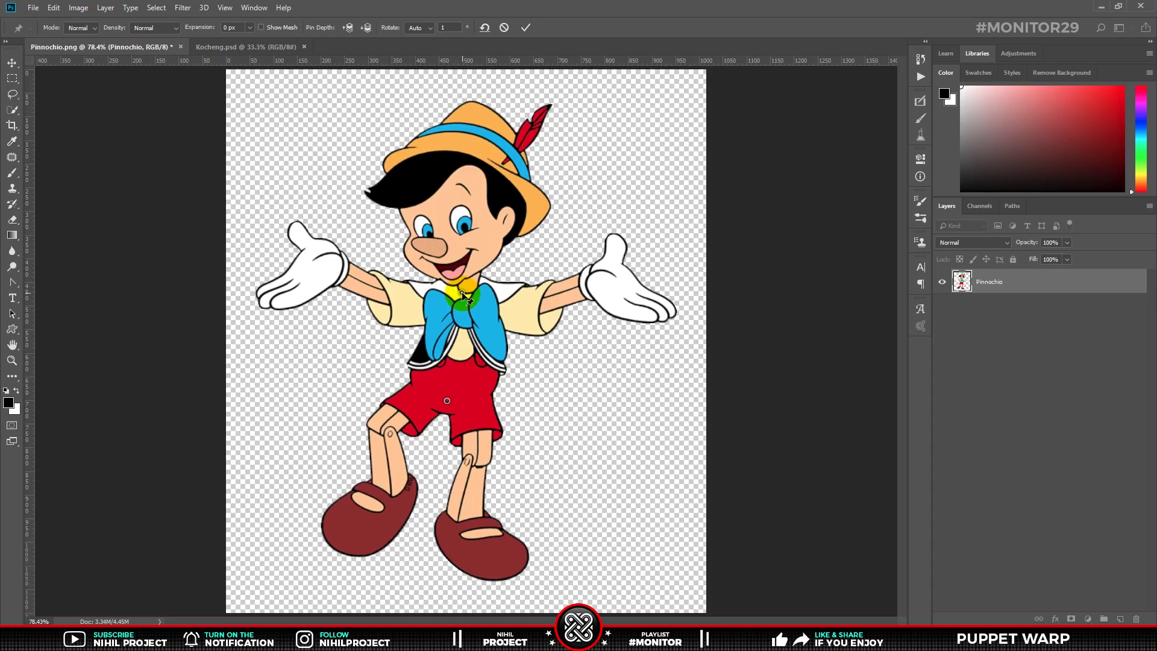
{"action": "mouse_move", "coordinate": [447, 400]}
{"action": "left_mouse_down"}
{"action": "mouse_move", "coordinate": [482, 396]}
{"action": "mouse_move", "coordinate": [545, 289]}
{"action": "mouse_move", "coordinate": [397, 333]}
{"action": "mouse_move", "coordinate": [453, 383]}
{"action": "mouse_move", "coordinate": [446, 401]}
{"action": "left_mouse_up"}
{"action": "left_click", "coordinate": [462, 217]}
- Set pin rotation to Fixed, test-swing the shorts pin, then undo back to standing
{"action": "left_click", "coordinate": [419, 28]}
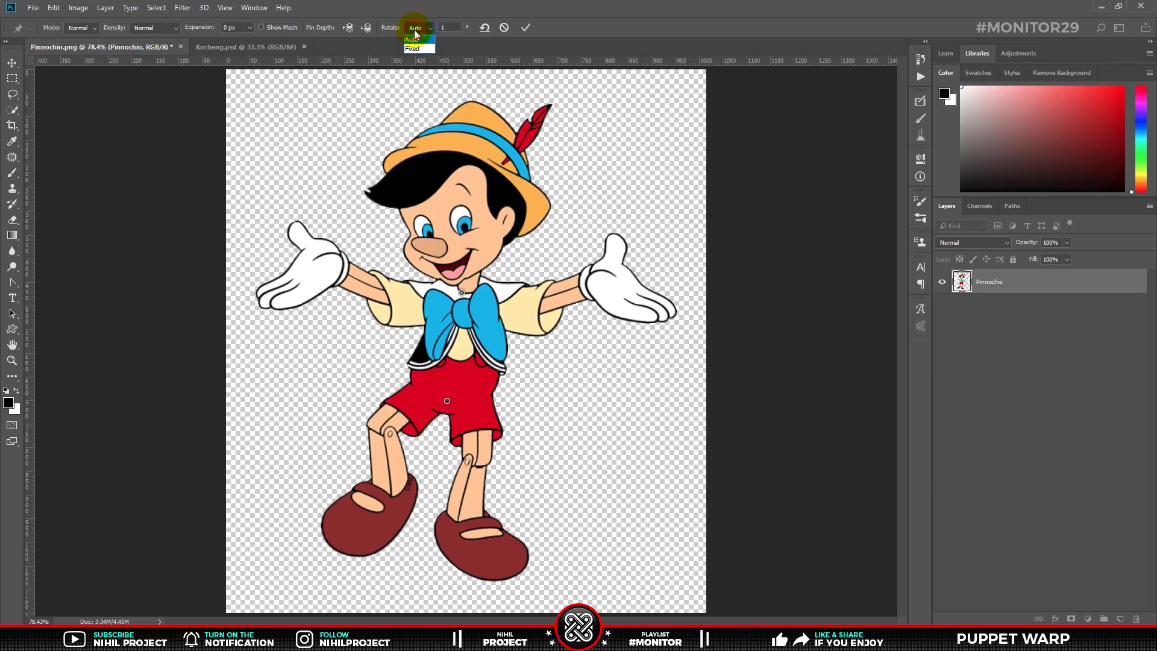
{"action": "left_click", "coordinate": [418, 48]}
{"action": "left_click", "coordinate": [457, 384]}
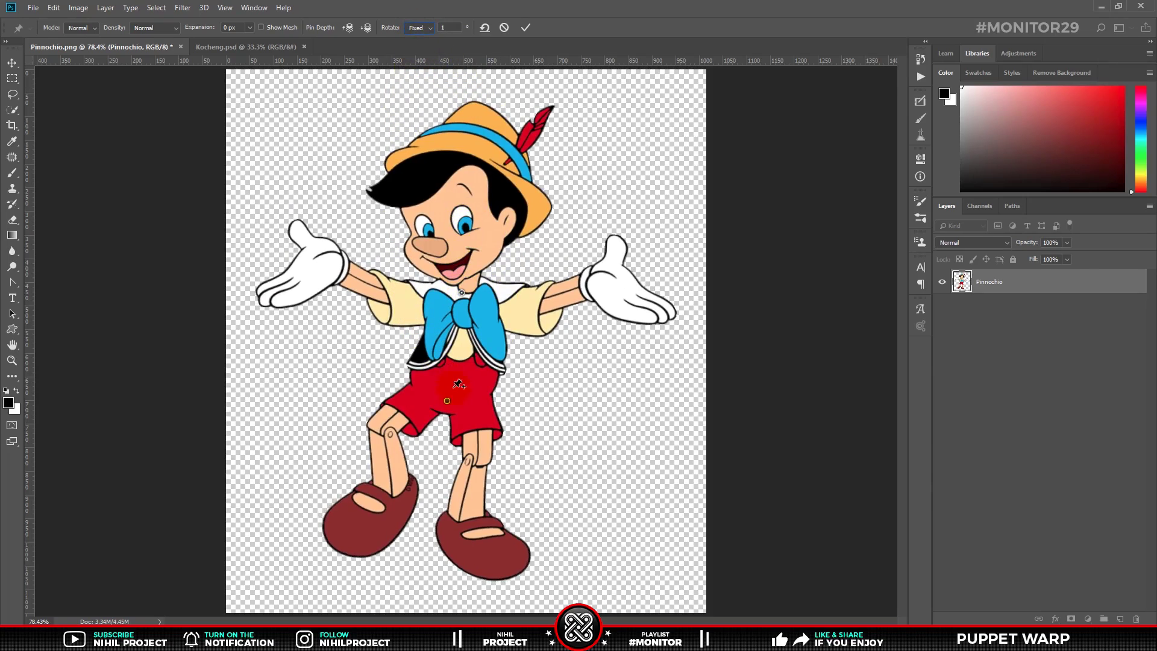
{"action": "mouse_move", "coordinate": [451, 405]}
{"action": "left_mouse_down"}
{"action": "mouse_move", "coordinate": [428, 374]}
{"action": "mouse_move", "coordinate": [497, 365]}
{"action": "mouse_move", "coordinate": [415, 367]}
{"action": "mouse_move", "coordinate": [409, 355]}
{"action": "left_mouse_up"}
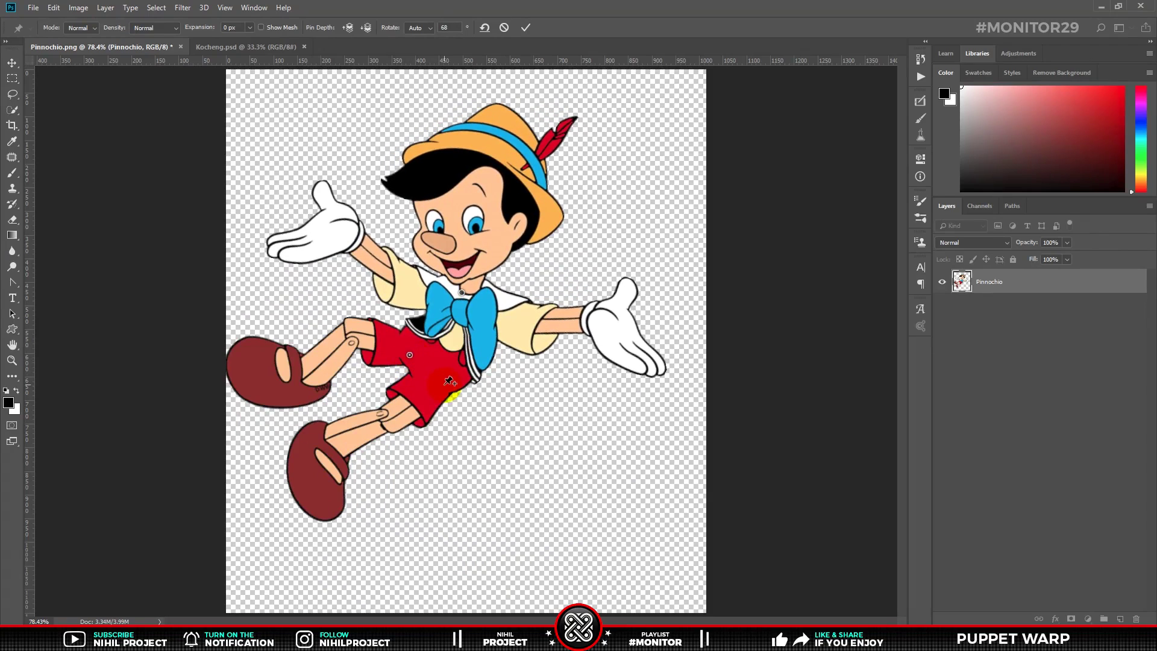
{"action": "key", "text": "ctrl+z"}
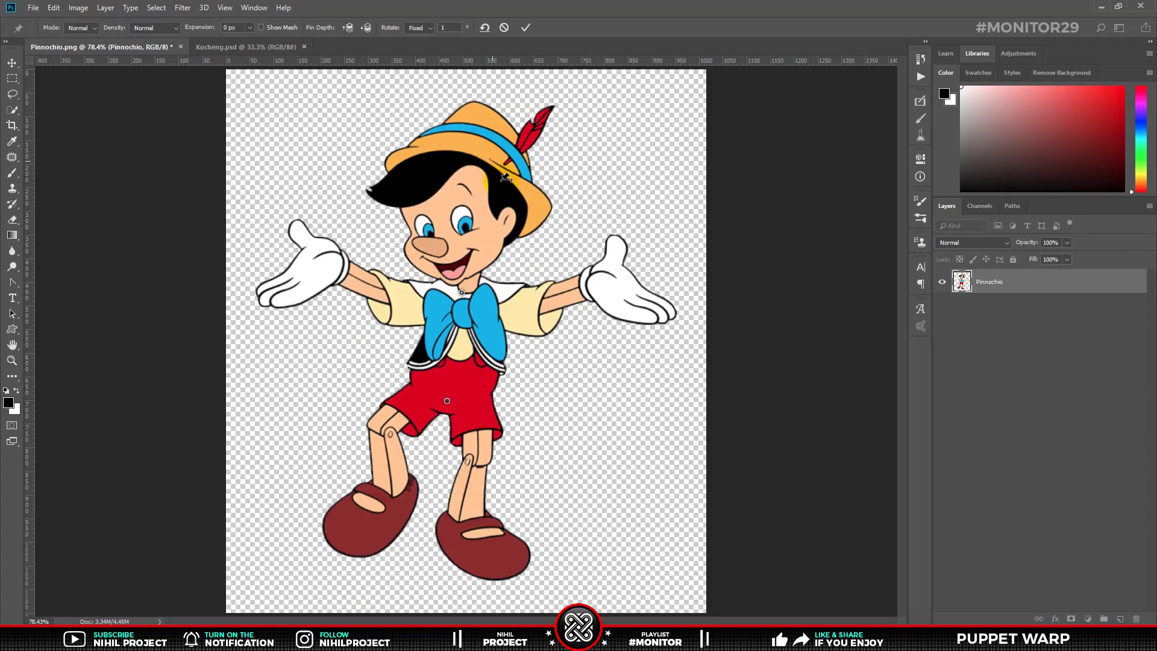
- Re-pin the red shorts, bow tie and left side of the shirt, reshaping the legs
{"action": "left_click", "coordinate": [472, 373]}
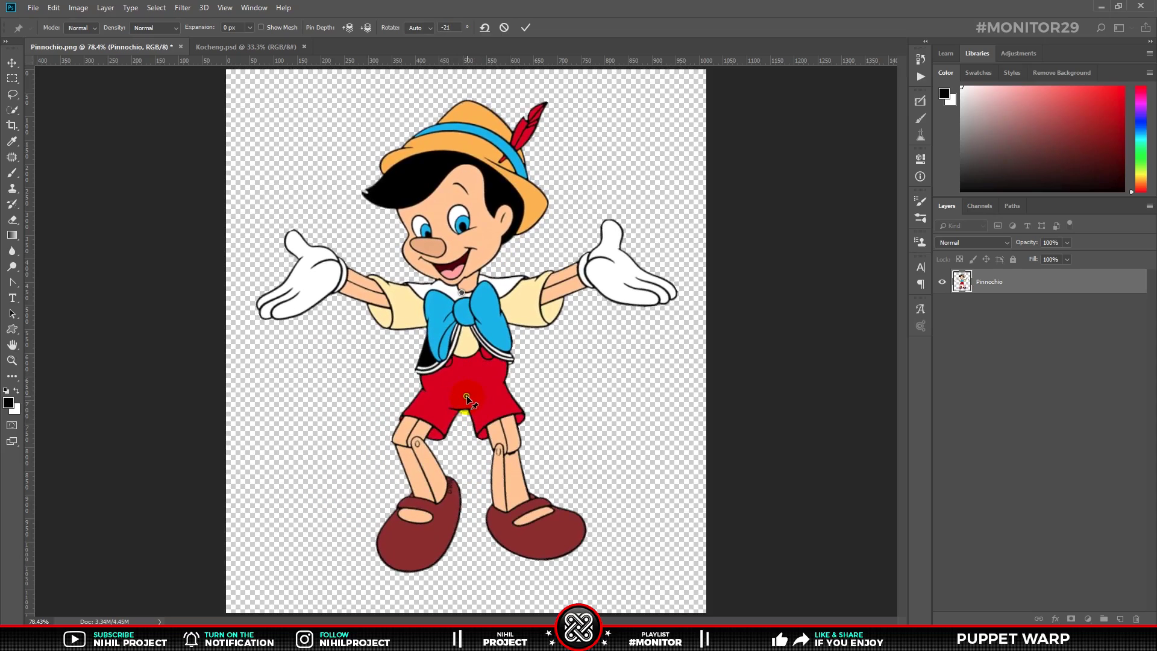
{"action": "left_click", "coordinate": [483, 374]}
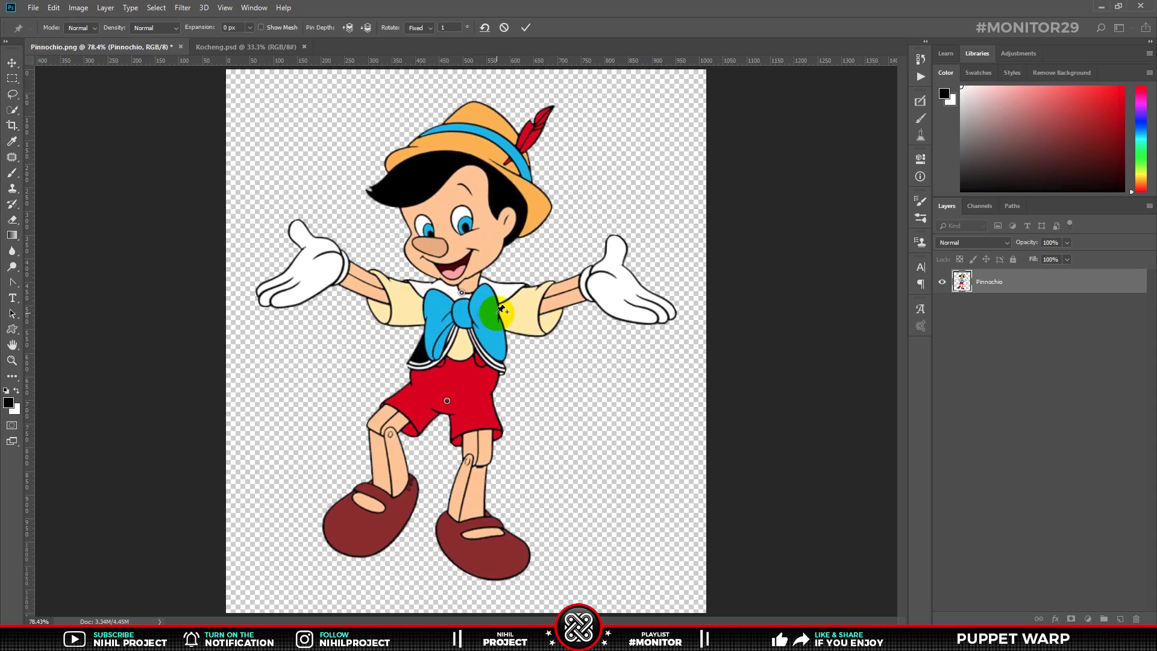
{"action": "left_click", "coordinate": [427, 306]}
{"action": "left_click", "coordinate": [448, 371]}
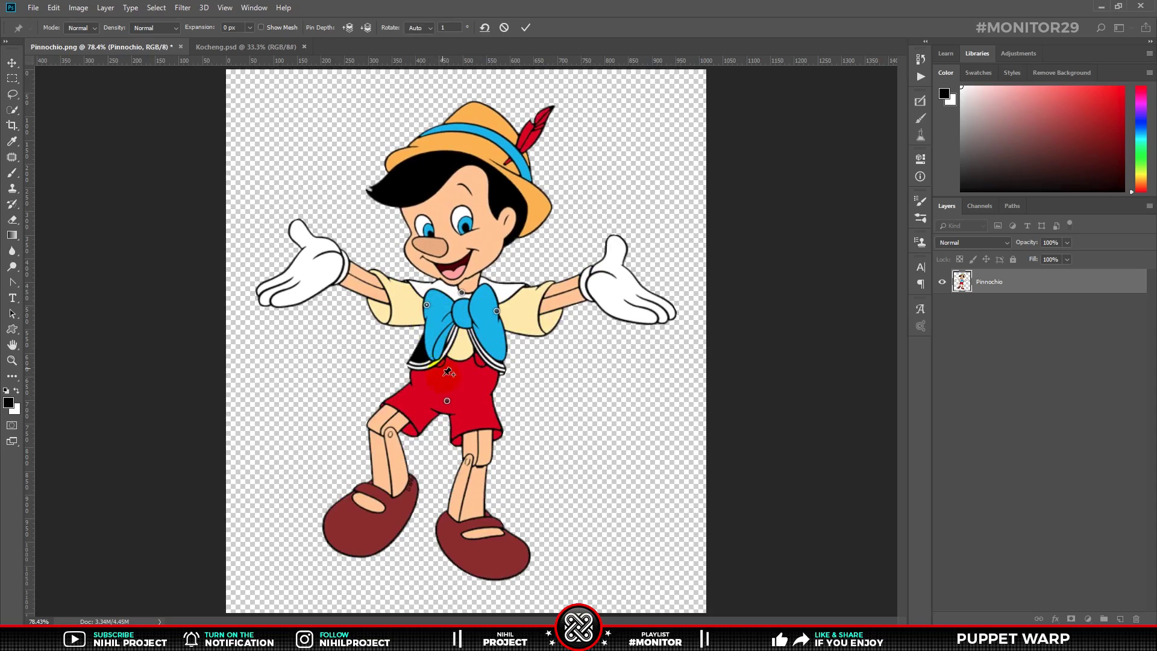
{"action": "left_click_drag", "start_coordinate": [447, 401], "coordinate": [450, 397]}
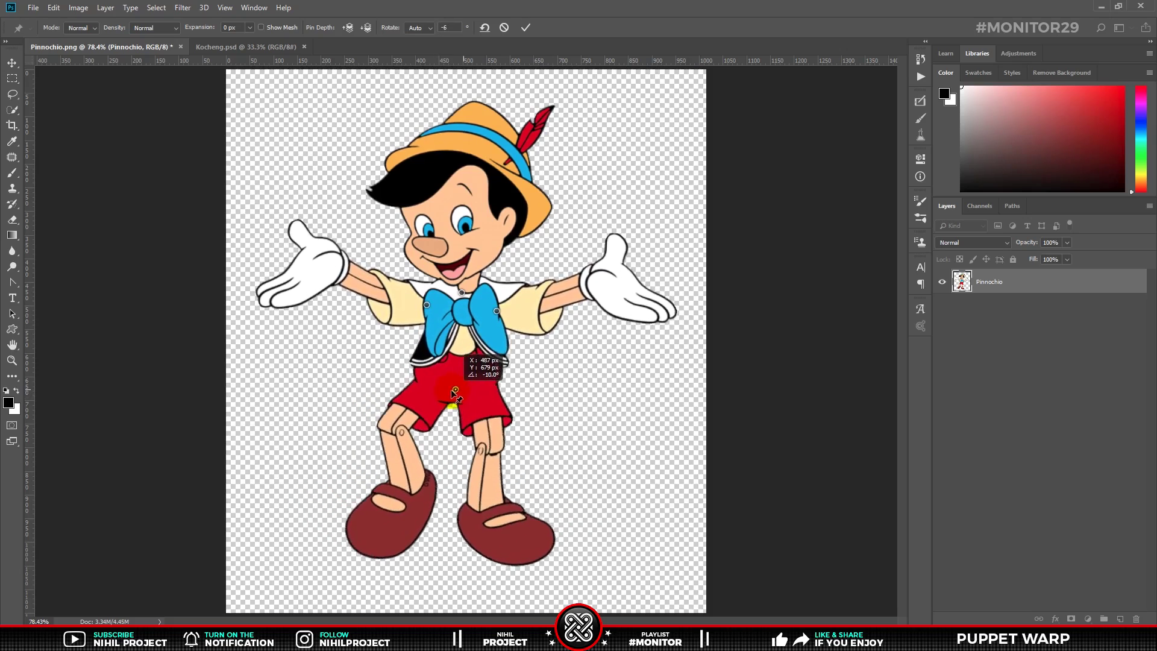
{"action": "left_click_drag", "start_coordinate": [450, 398], "coordinate": [450, 390]}
- Pin both gloves and nudge the shorts pin to re-warp the legs
{"action": "left_click", "coordinate": [618, 284]}
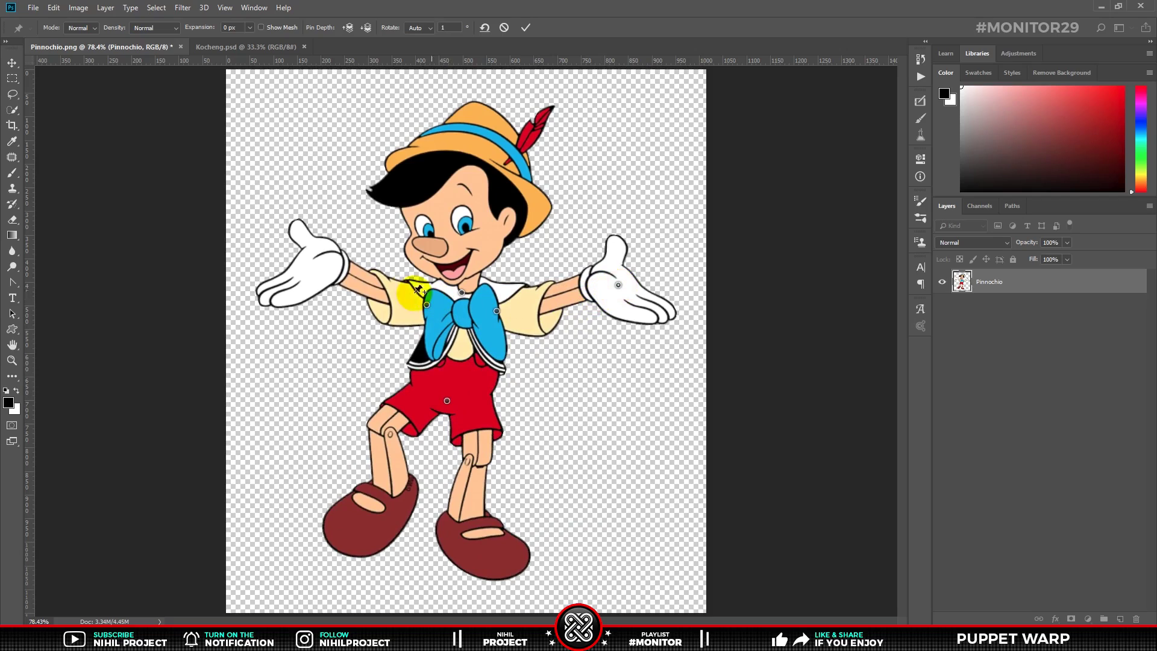
{"action": "left_click", "coordinate": [311, 262]}
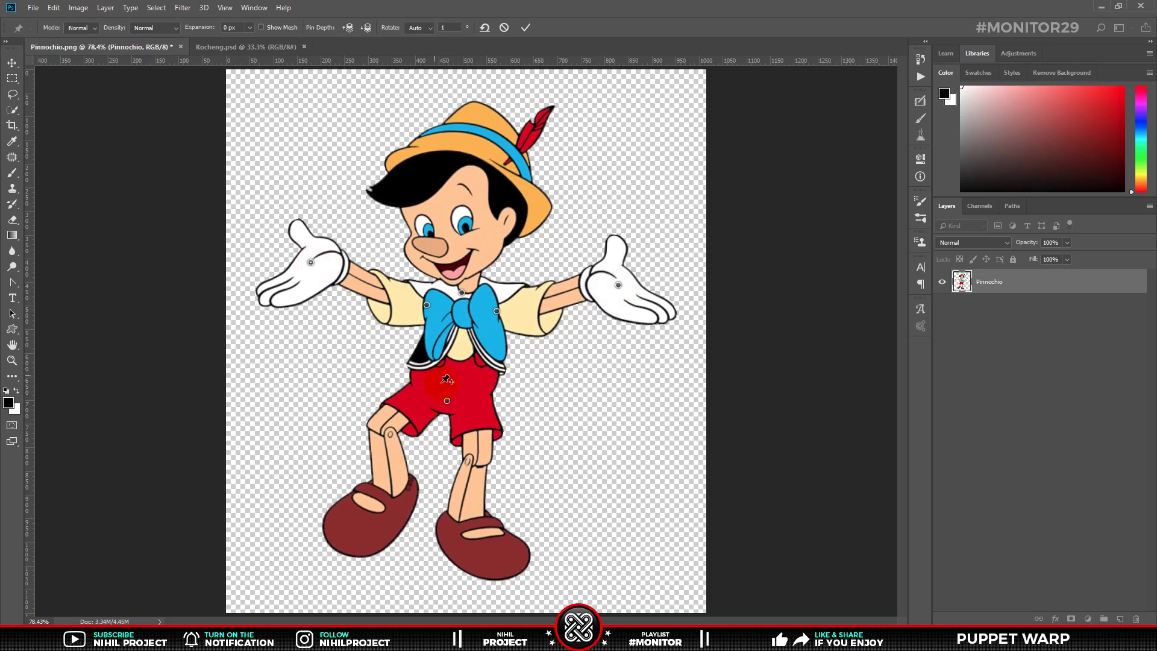
{"action": "left_click_drag", "start_coordinate": [446, 402], "coordinate": [446, 401]}
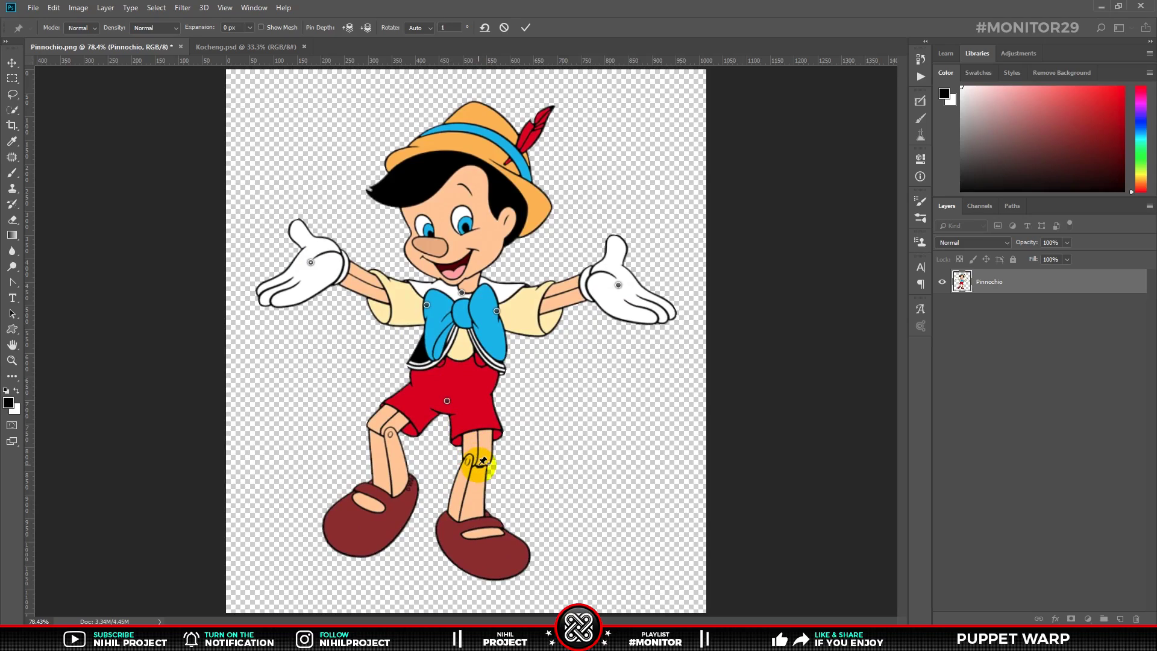
- Pin both knees and rotate the lower legs near-vertical into an even, feet-apart stance
{"action": "left_click", "coordinate": [478, 462]}
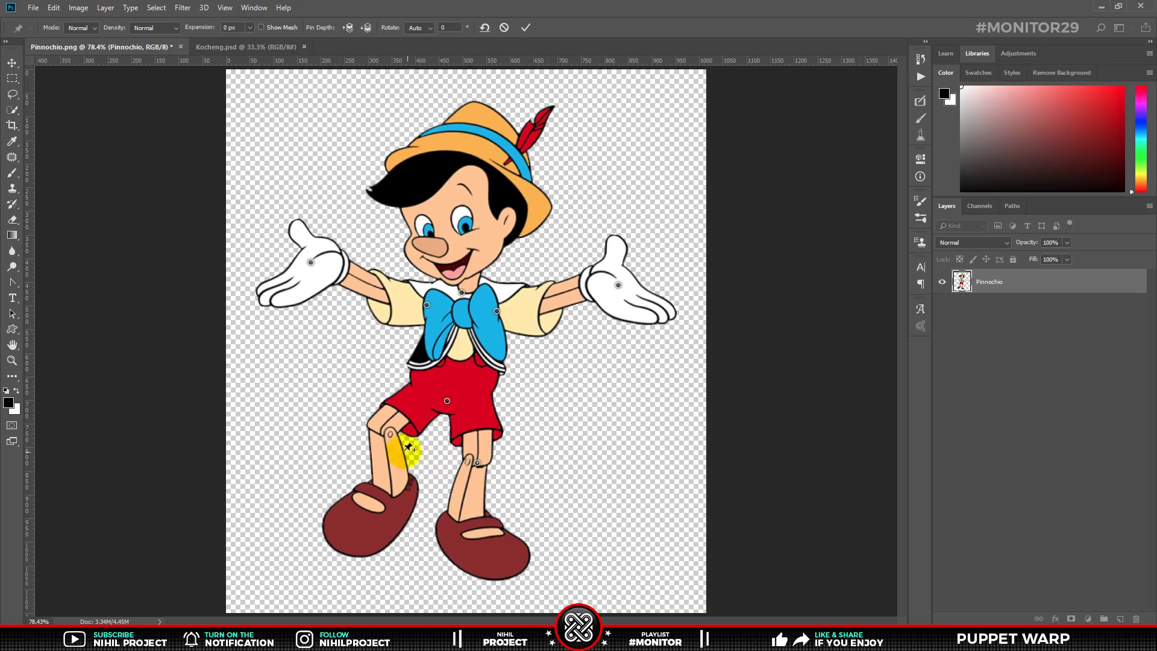
{"action": "left_click", "coordinate": [381, 431]}
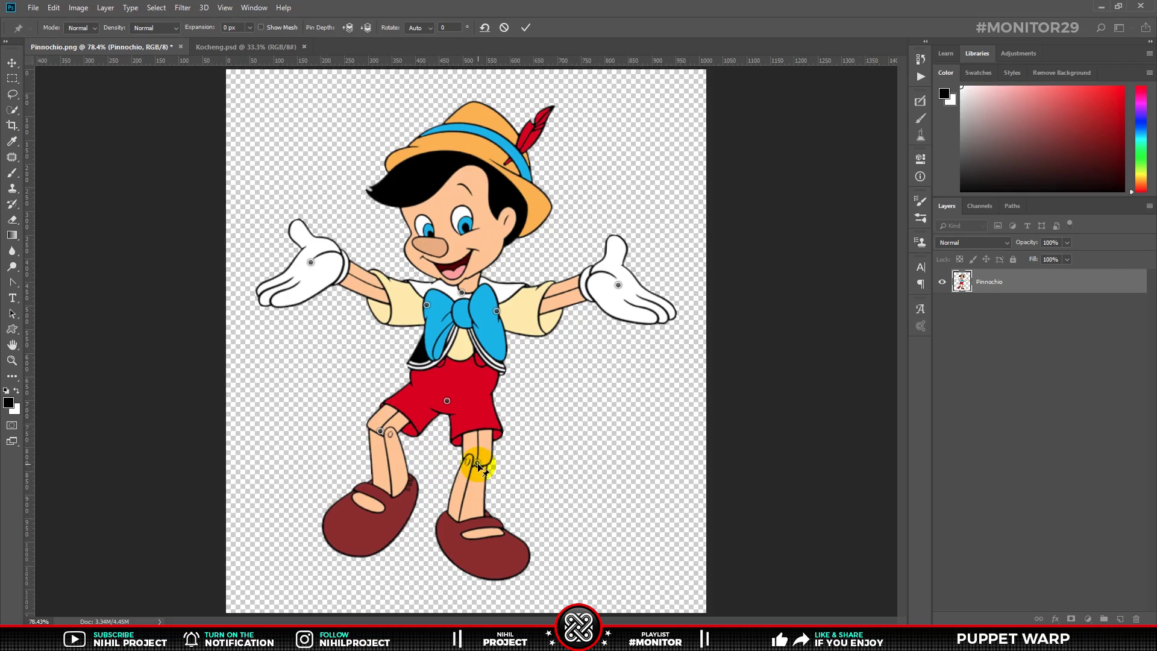
{"action": "left_click_drag", "start_coordinate": [478, 465], "coordinate": [506, 440]}
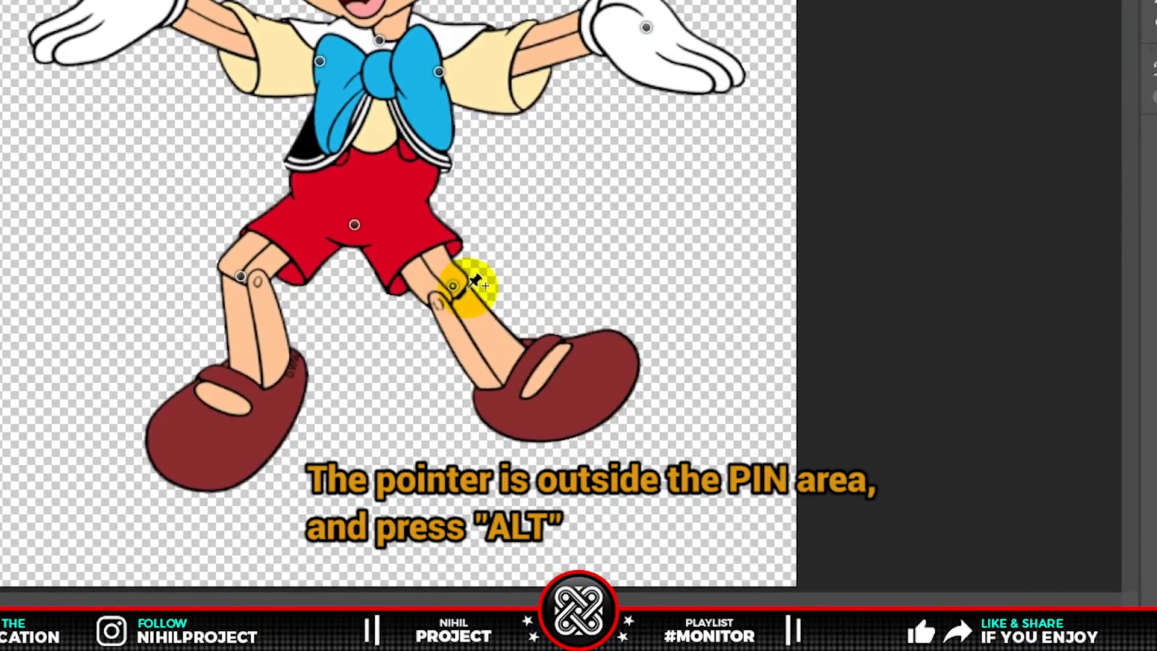
{"action": "key", "text": "alt"}
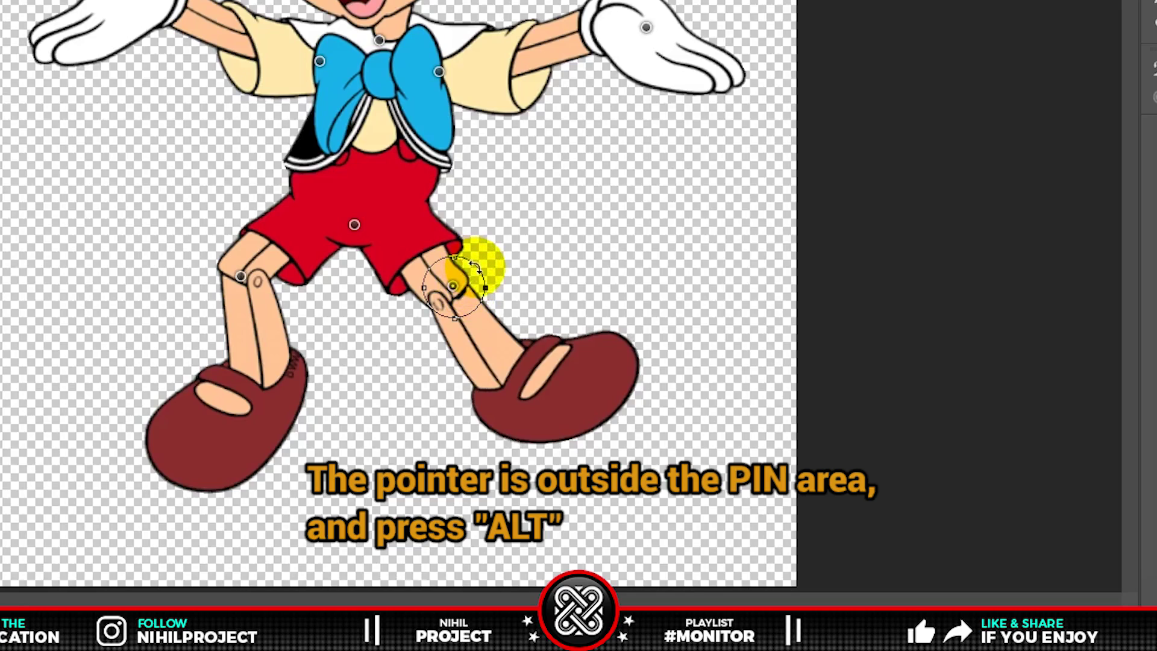
{"action": "left_click_drag", "start_coordinate": [473, 265], "coordinate": [486, 288]}
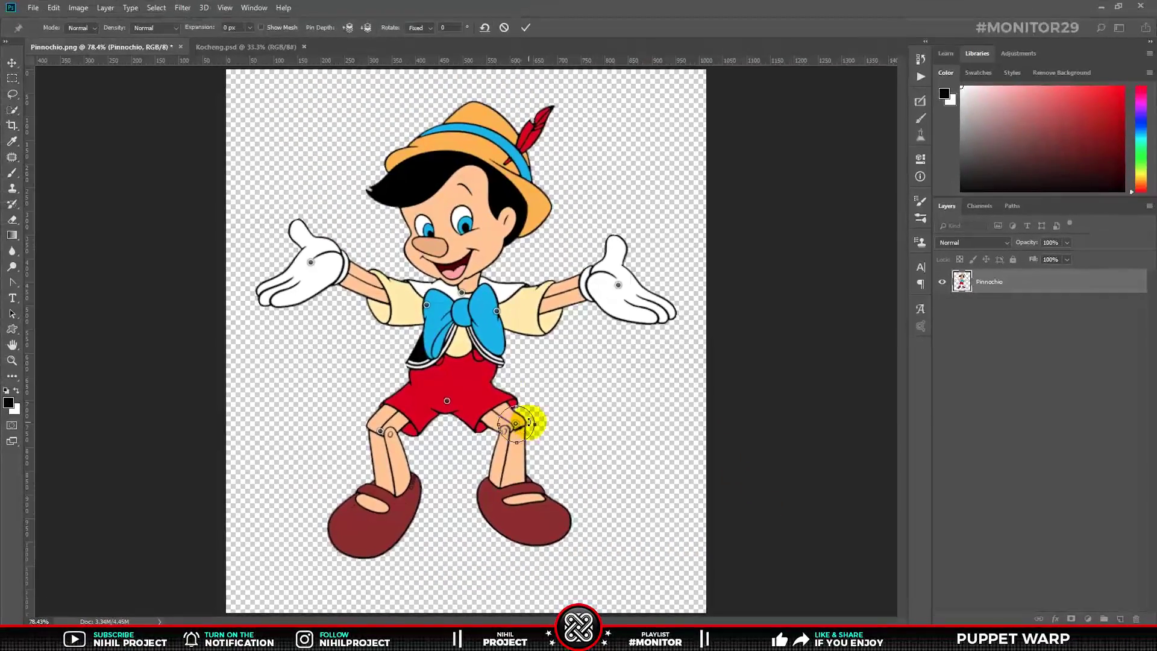
{"action": "mouse_move", "coordinate": [456, 301]}
{"action": "left_mouse_down"}
{"action": "mouse_move", "coordinate": [512, 416]}
{"action": "mouse_move", "coordinate": [530, 407]}
{"action": "left_mouse_up"}
{"action": "left_click_drag", "start_coordinate": [380, 431], "coordinate": [388, 416]}
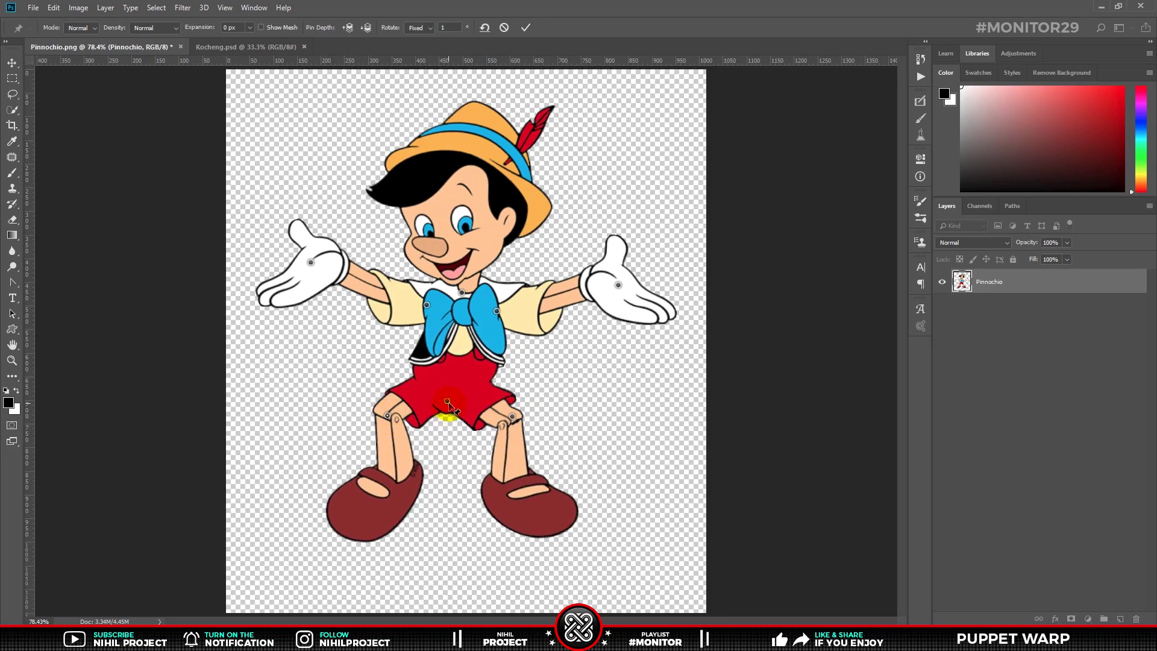
{"action": "left_click_drag", "start_coordinate": [513, 416], "coordinate": [511, 418]}
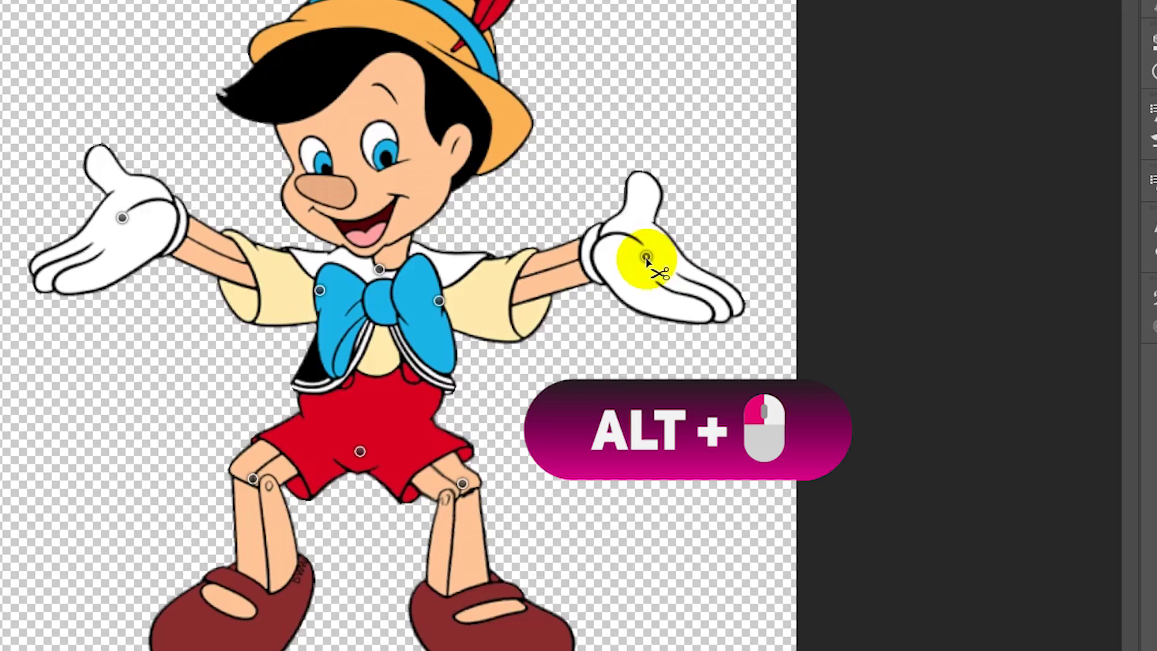
- Replace the right glove pin and raise that glove up beside the face
{"action": "left_click", "coordinate": [646, 258], "text": "alt"}
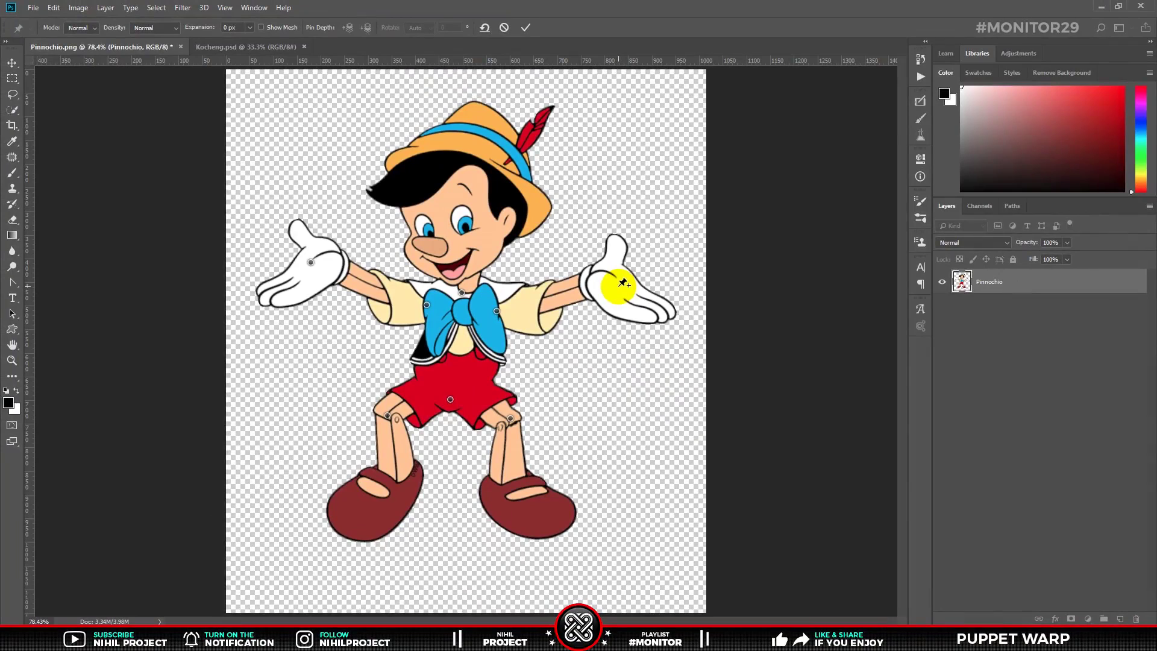
{"action": "left_click", "coordinate": [617, 285]}
{"action": "left_click_drag", "start_coordinate": [618, 285], "coordinate": [521, 236]}
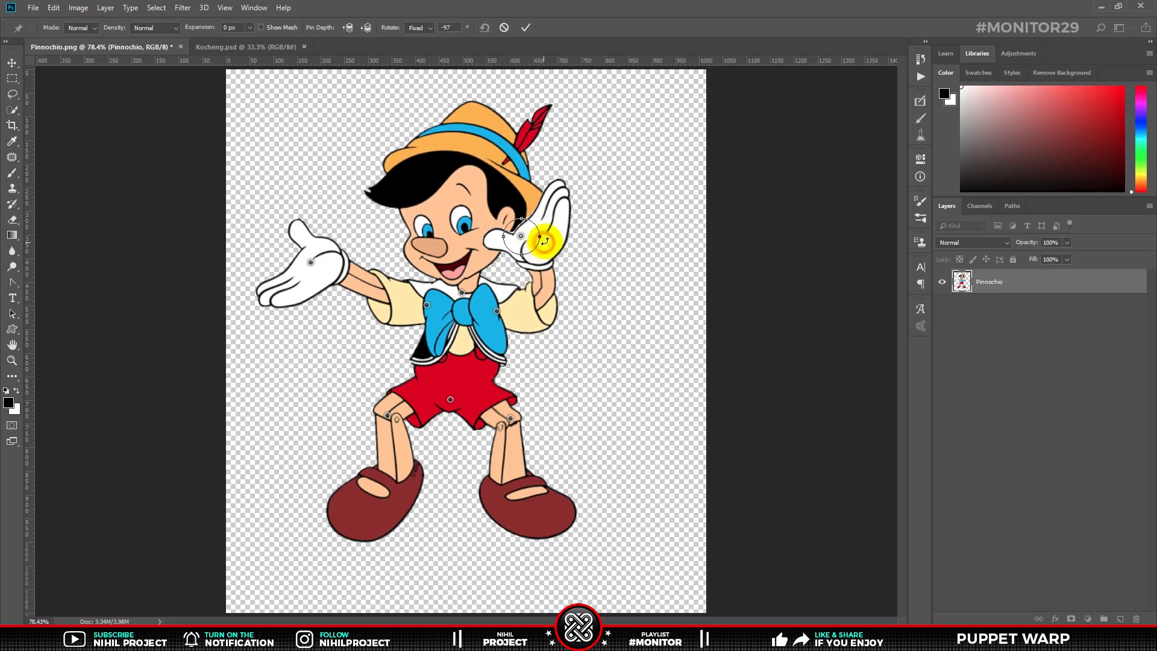
- Rotate the raised right glove and lift the left glove up over the eye
{"action": "mouse_move", "coordinate": [543, 237]}
{"action": "left_mouse_down"}
{"action": "mouse_move", "coordinate": [538, 209]}
{"action": "mouse_move", "coordinate": [529, 232]}
{"action": "mouse_move", "coordinate": [521, 225]}
{"action": "left_mouse_up"}
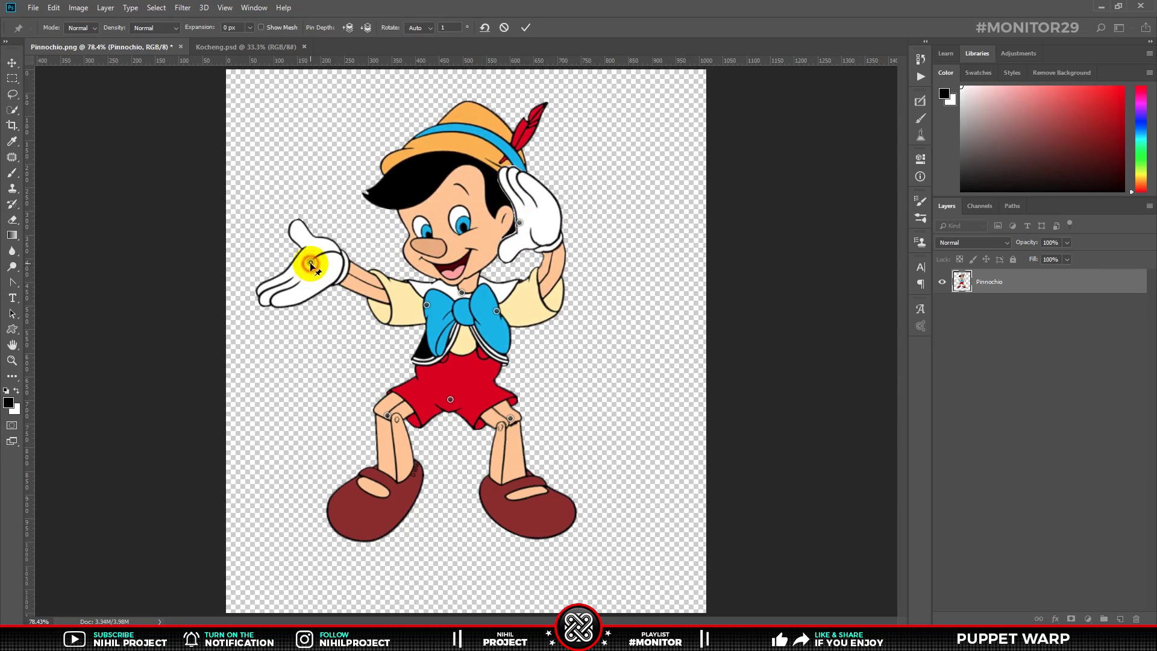
{"action": "mouse_move", "coordinate": [309, 265]}
{"action": "left_mouse_down"}
{"action": "mouse_move", "coordinate": [377, 226]}
{"action": "mouse_move", "coordinate": [413, 248]}
{"action": "left_mouse_up"}
{"action": "left_click", "coordinate": [425, 306]}
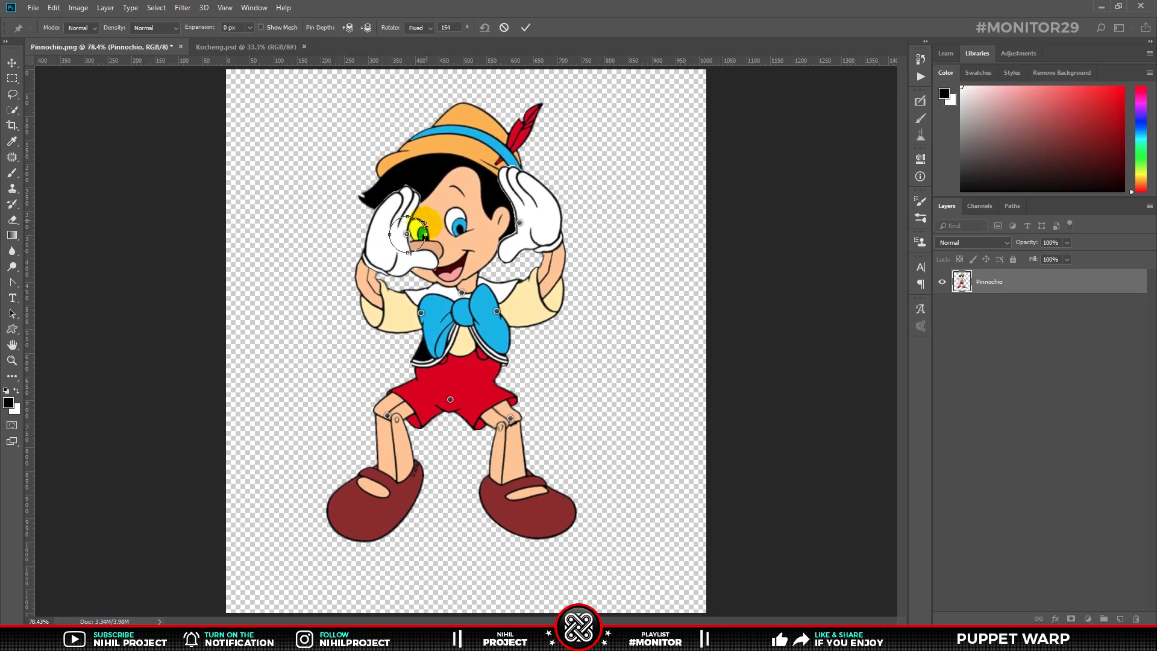
{"action": "left_click_drag", "start_coordinate": [413, 249], "coordinate": [408, 236]}
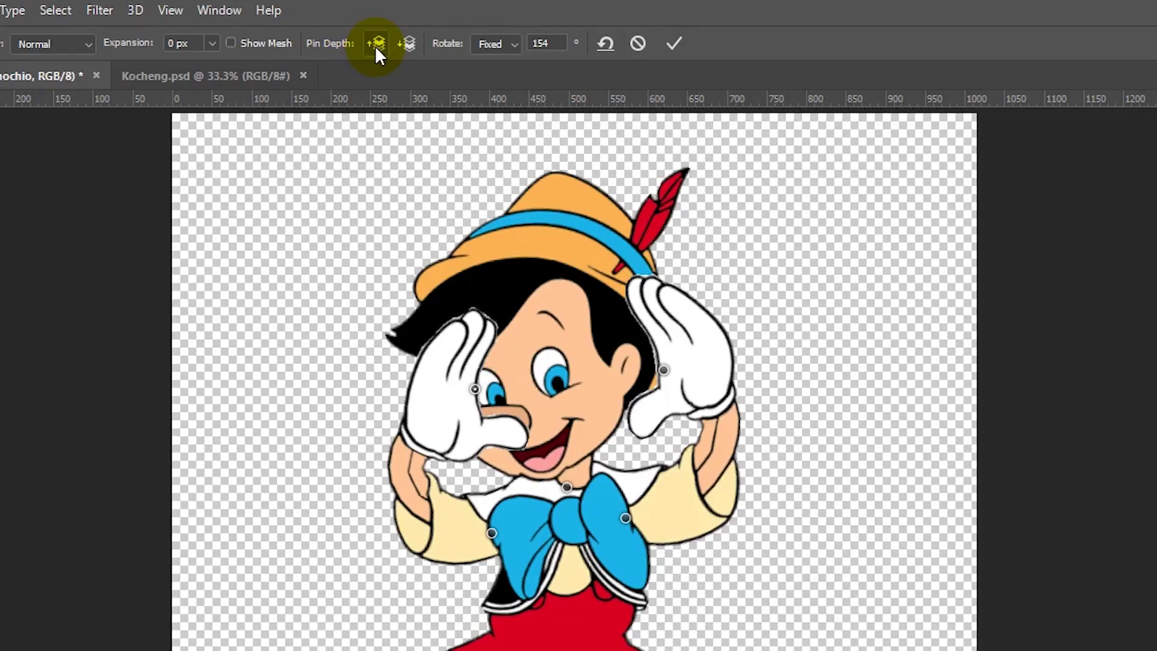
- Set the left glove pin behind the face and rotate the right glove to -172°
{"action": "left_click", "coordinate": [407, 47]}
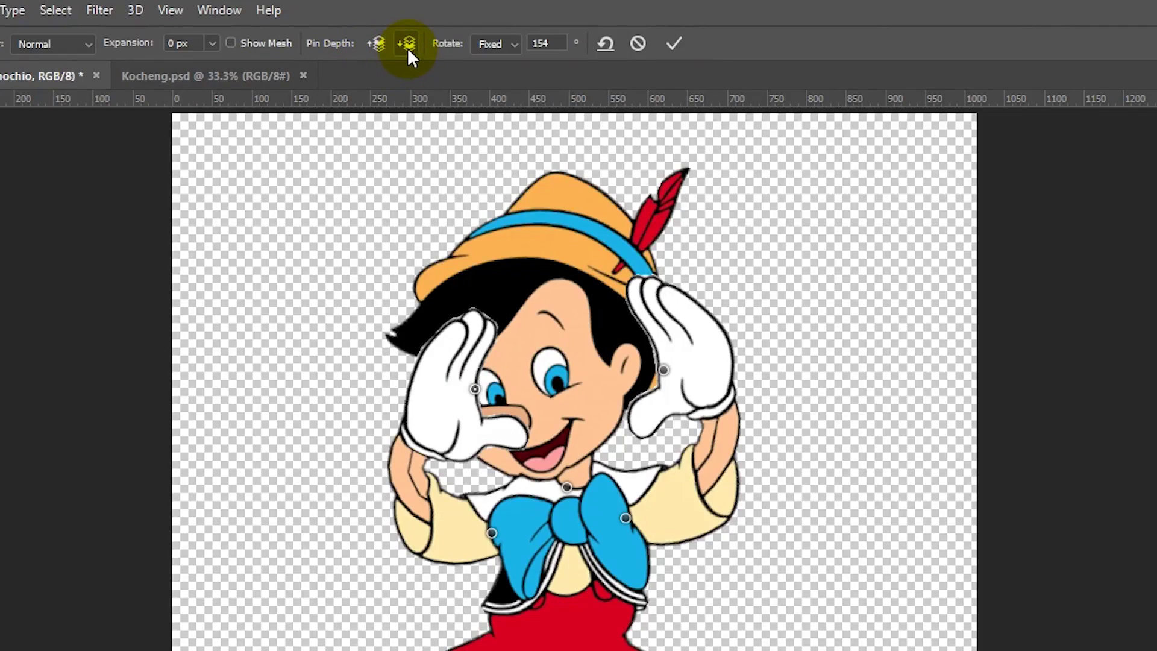
{"action": "left_click", "coordinate": [407, 47]}
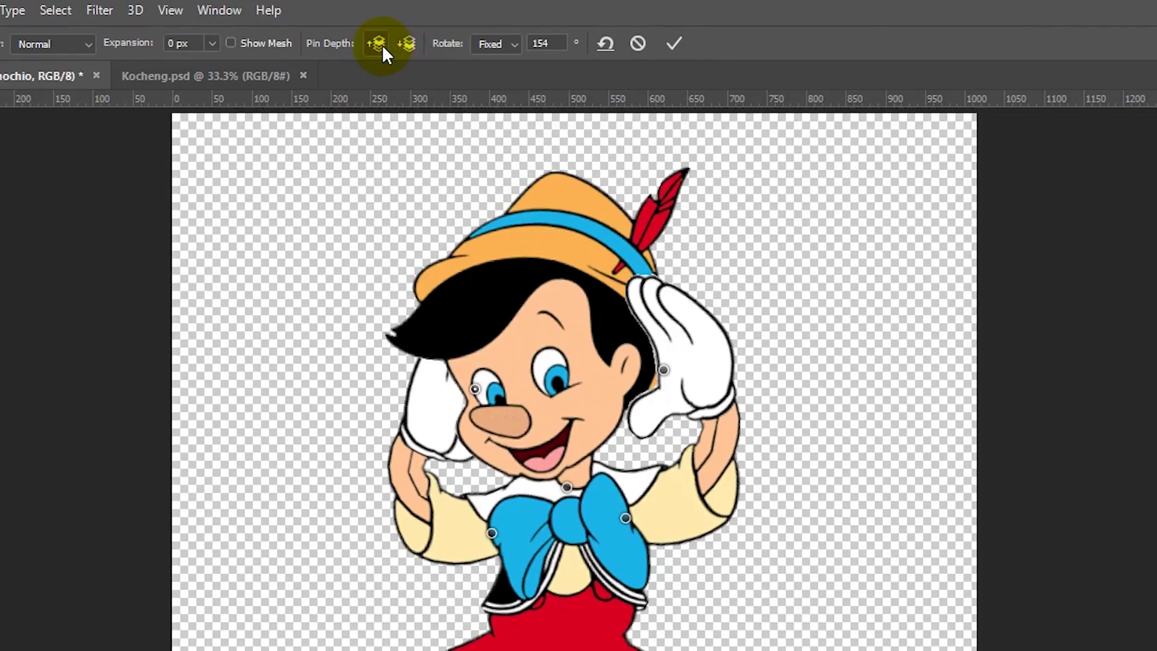
{"action": "left_click", "coordinate": [383, 47]}
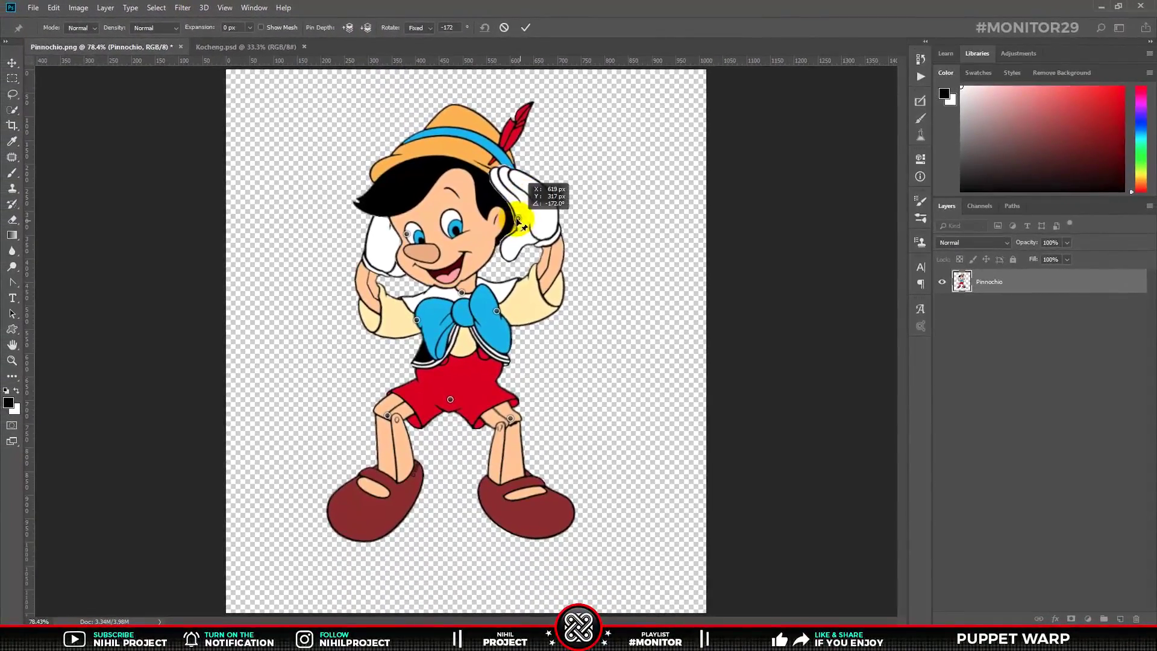
{"action": "left_click_drag", "start_coordinate": [529, 208], "coordinate": [513, 218]}
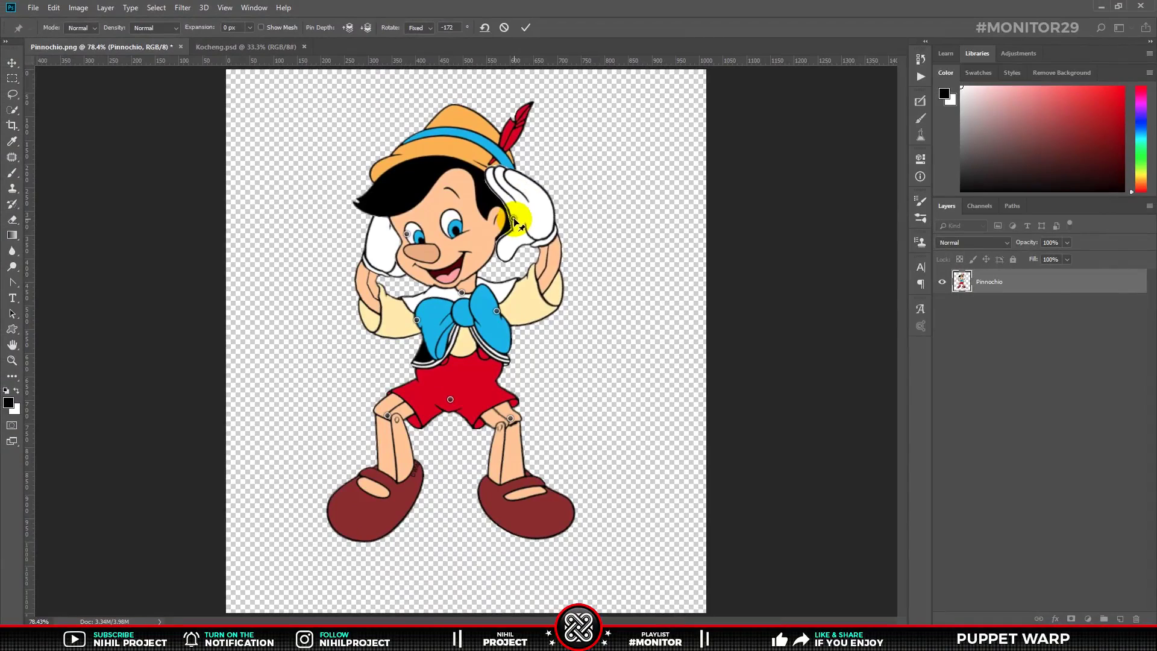
- Commit the puppet warp and toggle Ctrl+Z to compare it with the original pose
{"action": "left_click", "coordinate": [525, 27]}
{"action": "key", "text": "ctrl+z"}
{"action": "key", "text": "ctrl+z"}
{"action": "key", "text": "ctrl+z"}
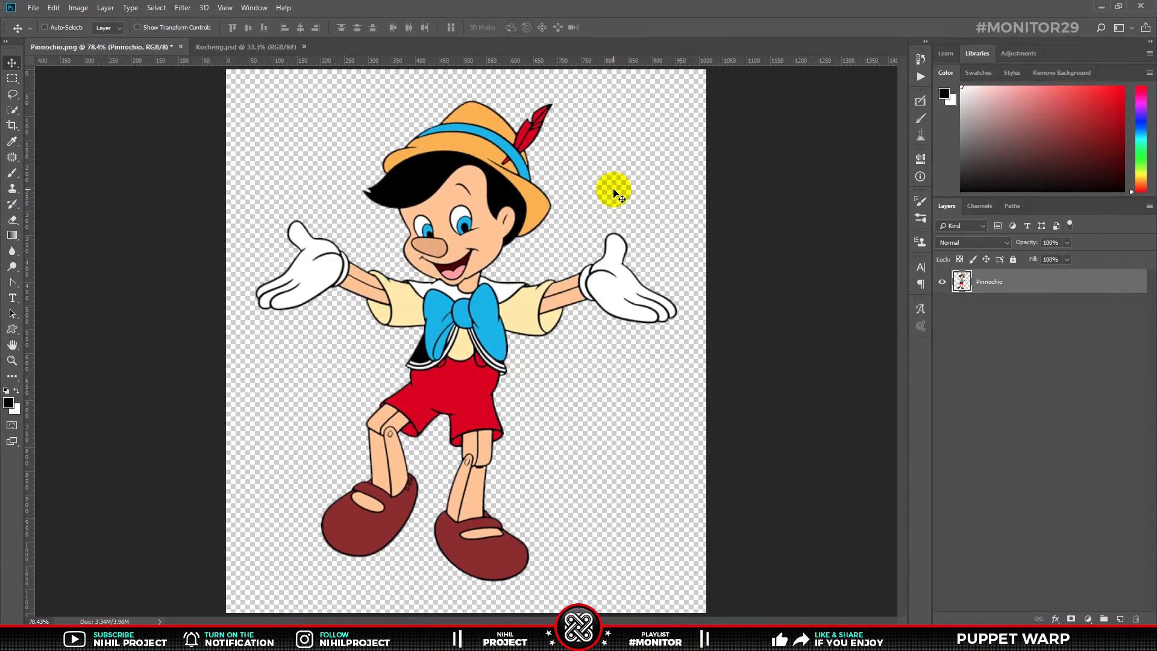
{"action": "key", "text": "ctrl+z"}
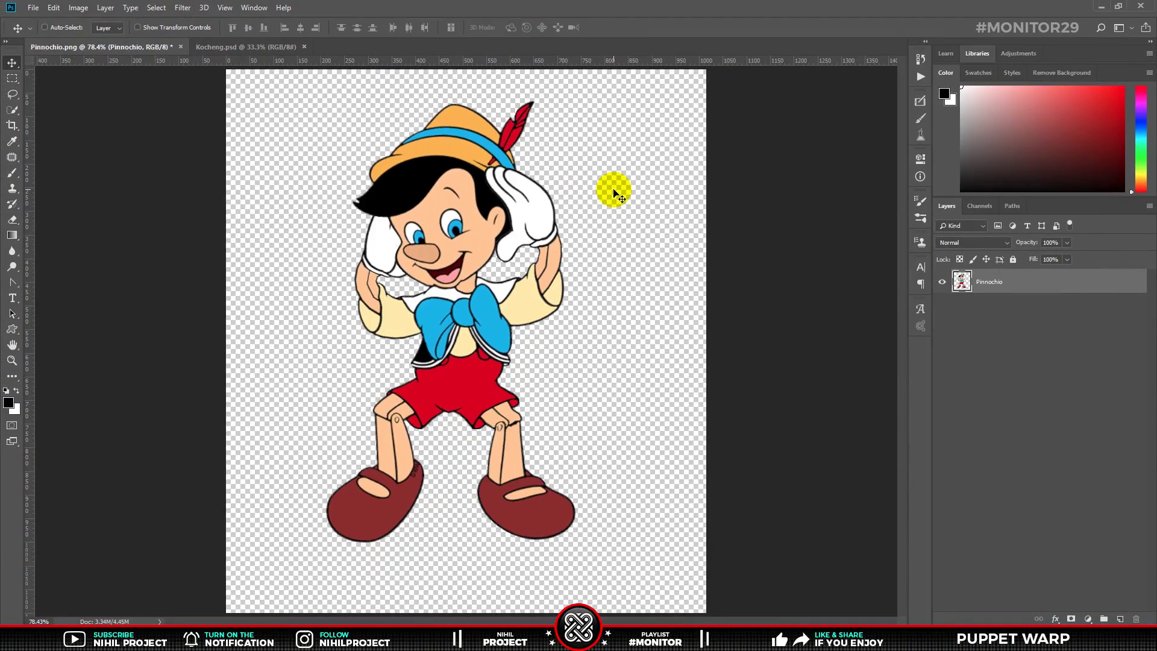
{"action": "key", "text": "ctrl+z"}
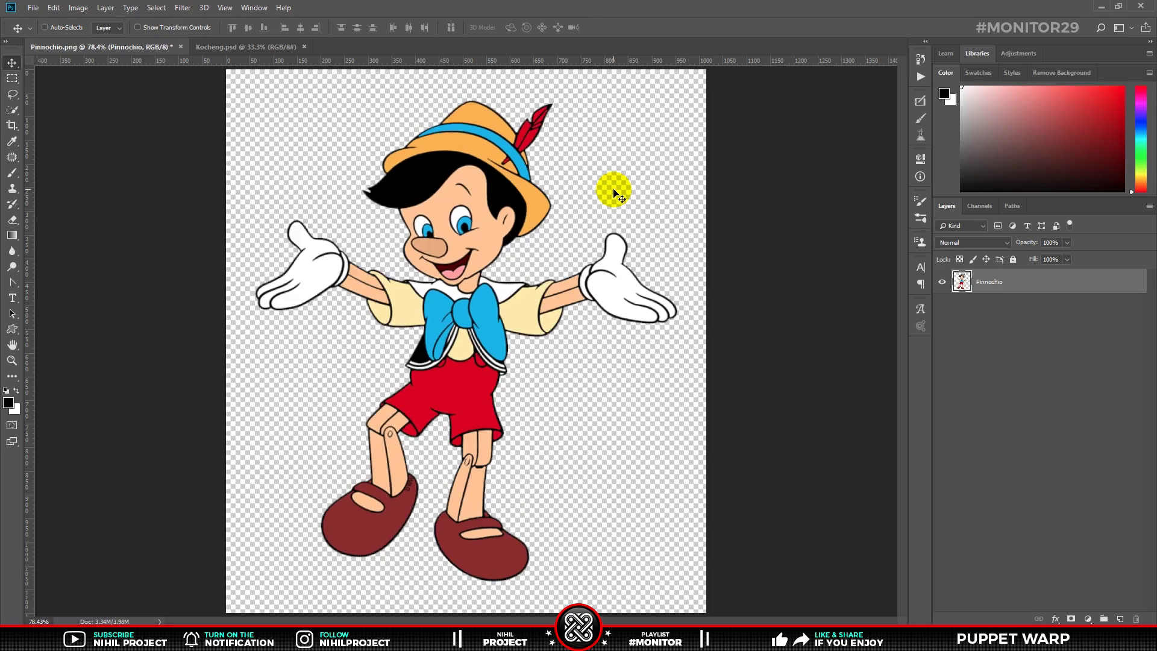
{"action": "key", "text": "ctrl+z"}
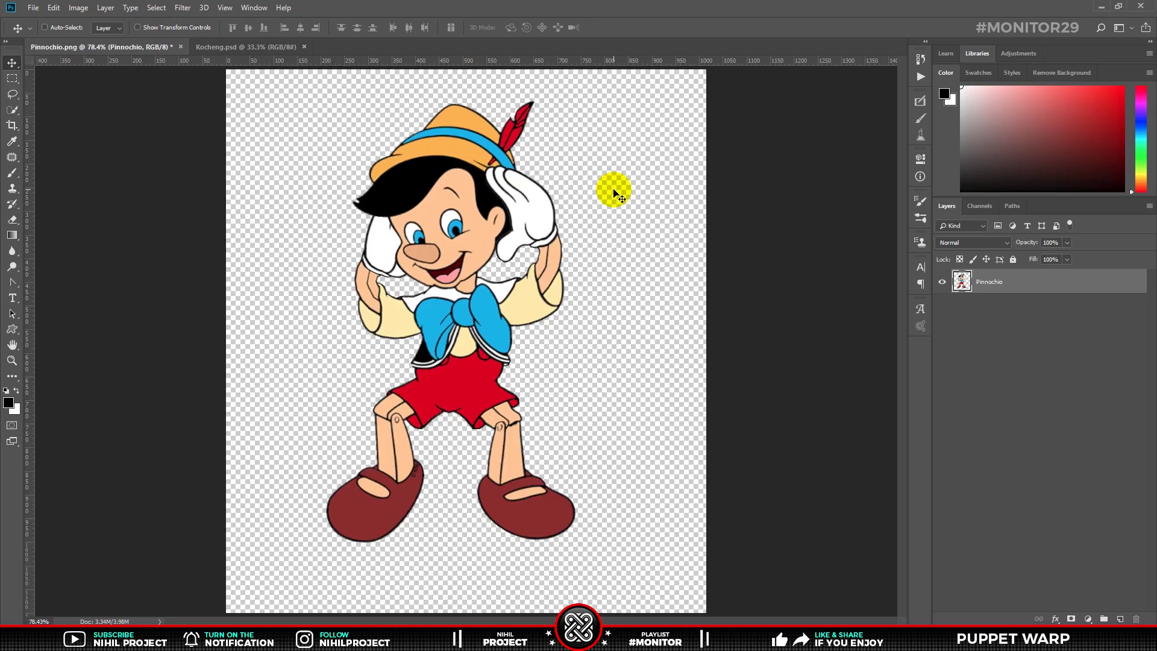
{"action": "key", "text": "ctrl+z"}
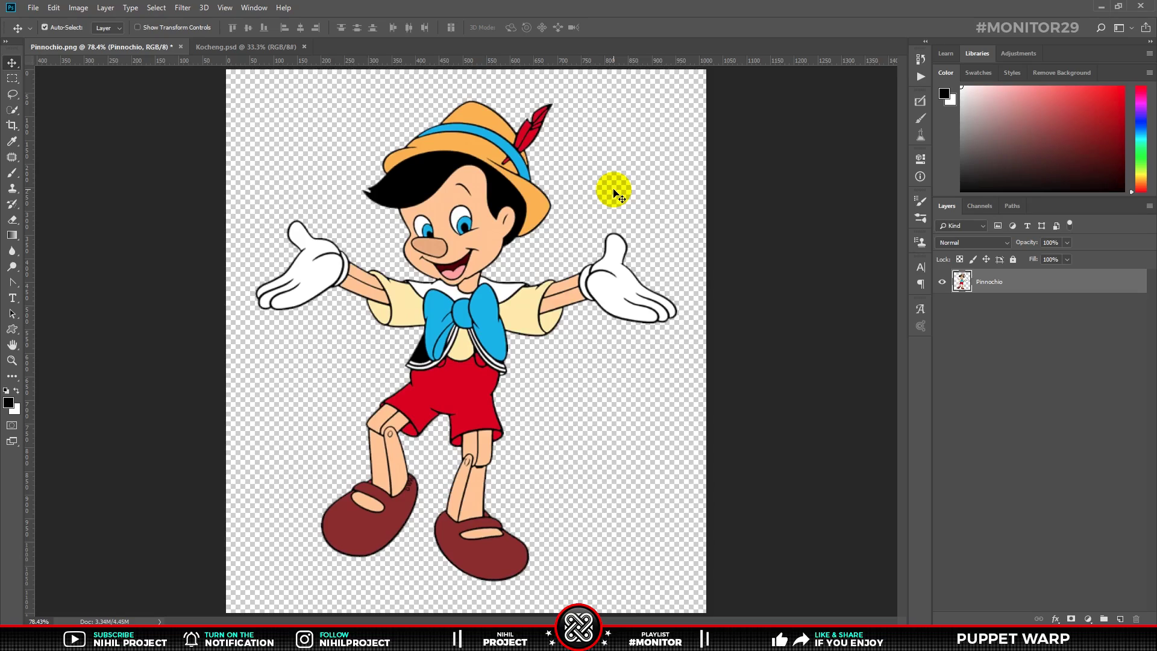
- Start a new Puppet Warp in Distort mode with 0 px expansion
{"action": "left_click", "coordinate": [55, 10]}
{"action": "left_click", "coordinate": [90, 237]}
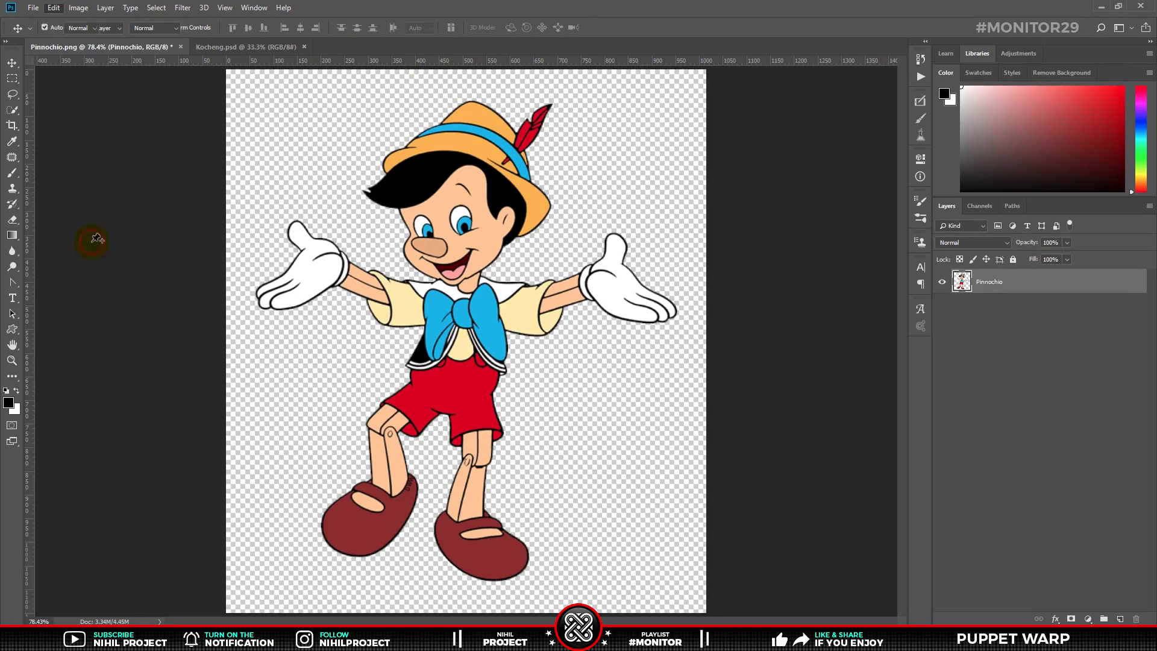
{"action": "left_click", "coordinate": [91, 27]}
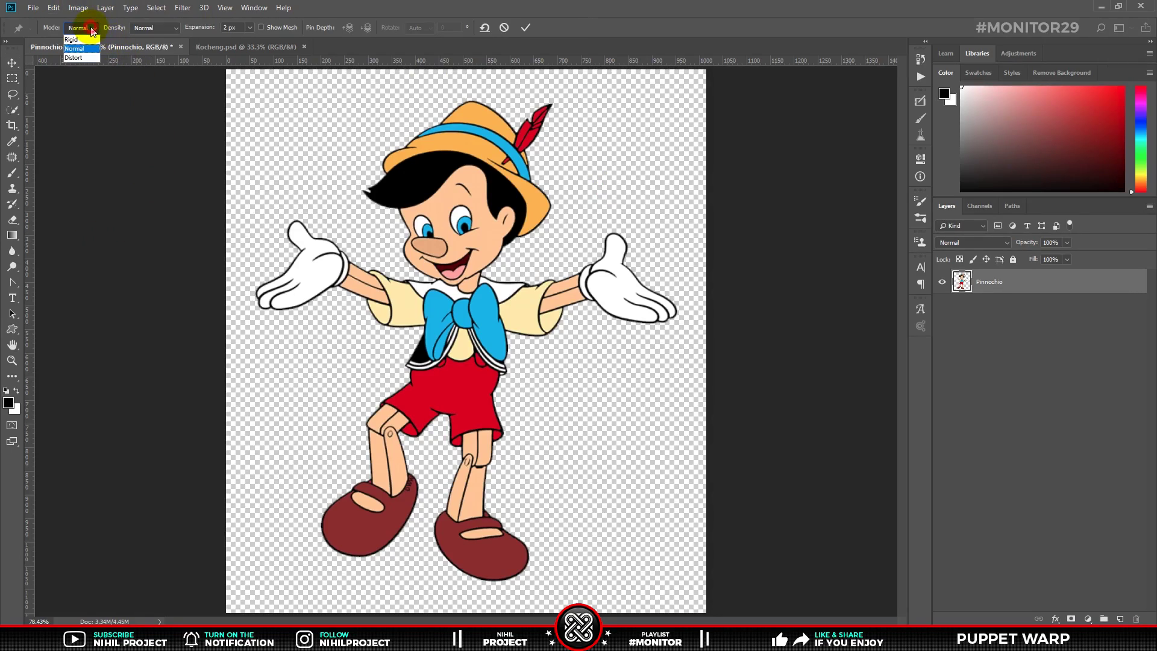
{"action": "left_click", "coordinate": [90, 57]}
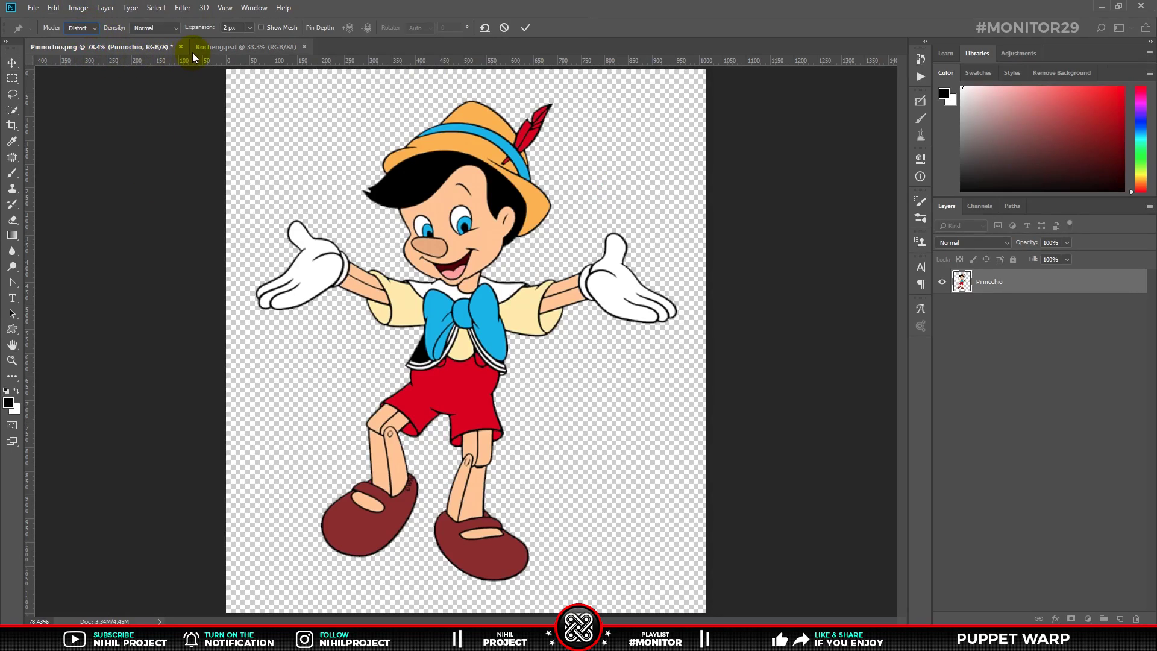
{"action": "left_click_drag", "start_coordinate": [240, 28], "coordinate": [224, 28]}
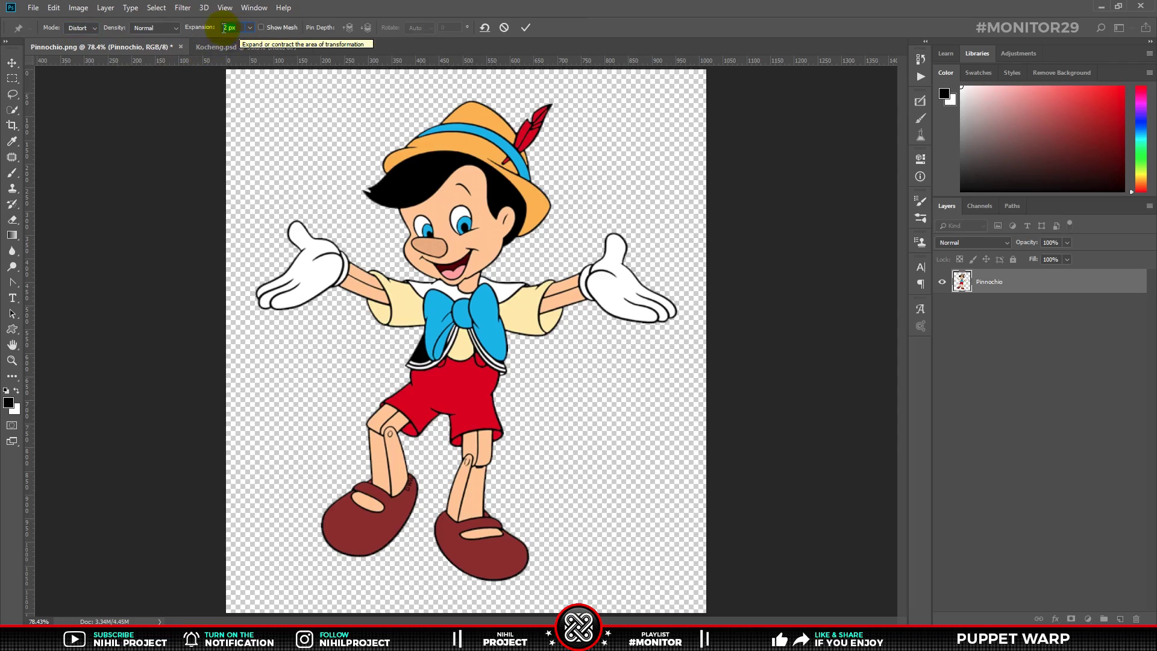
{"action": "type", "text": "0"}
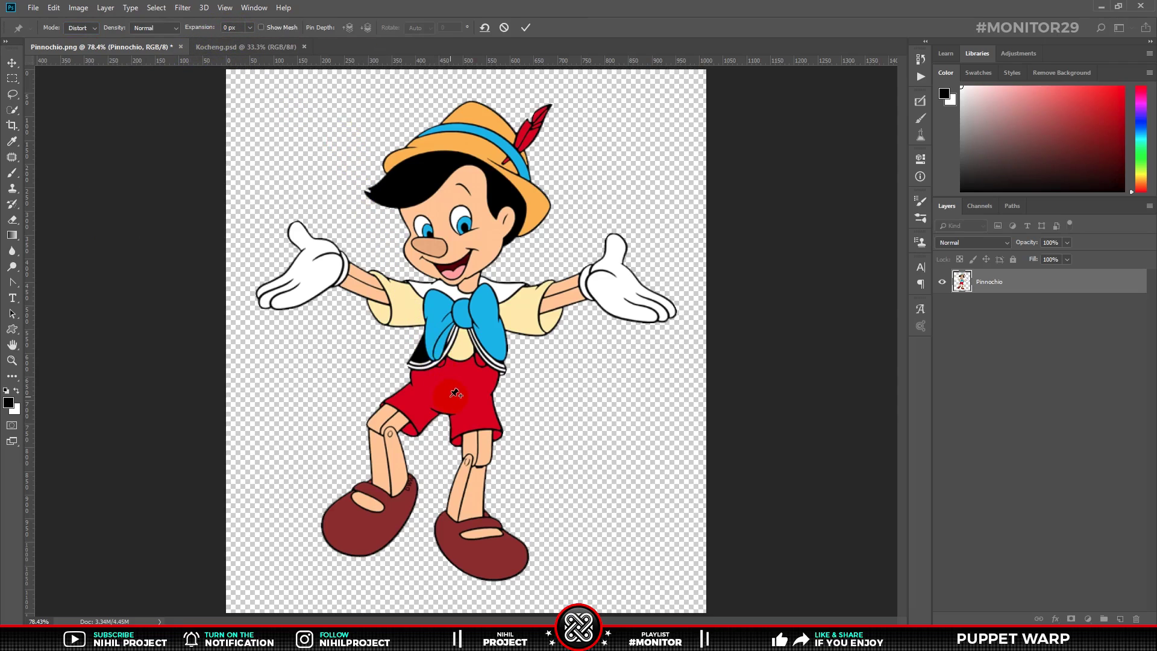
- Pin Pinocchio's shorts, collar, face and forehead
{"action": "left_click", "coordinate": [450, 396]}
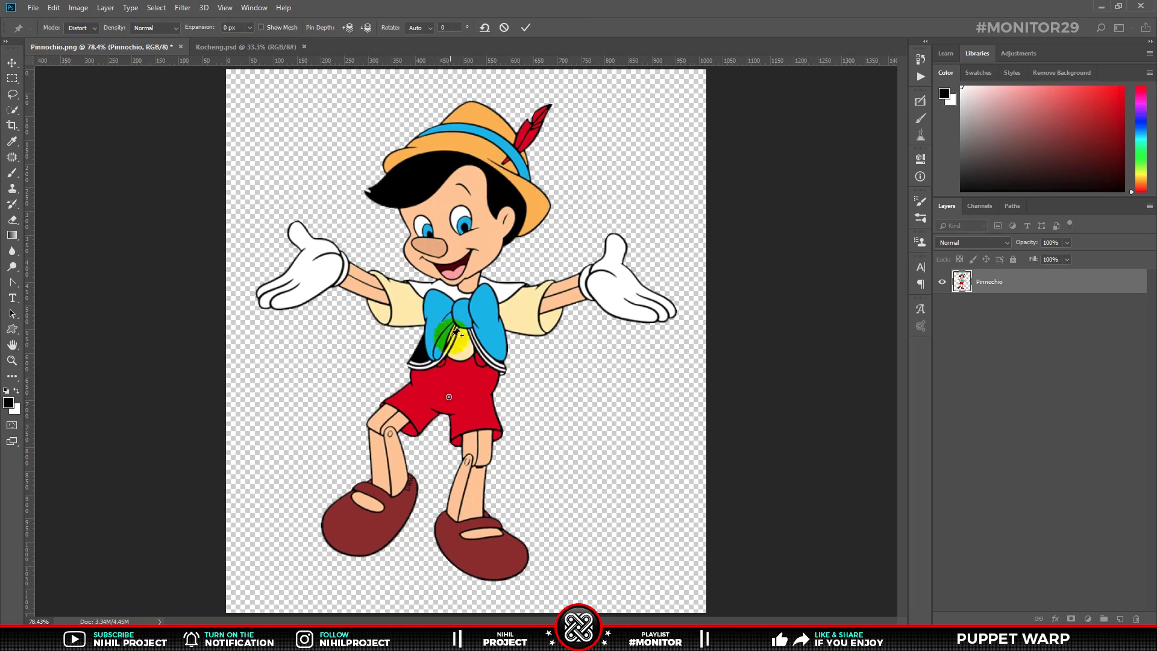
{"action": "left_click", "coordinate": [460, 291]}
{"action": "left_click", "coordinate": [463, 226]}
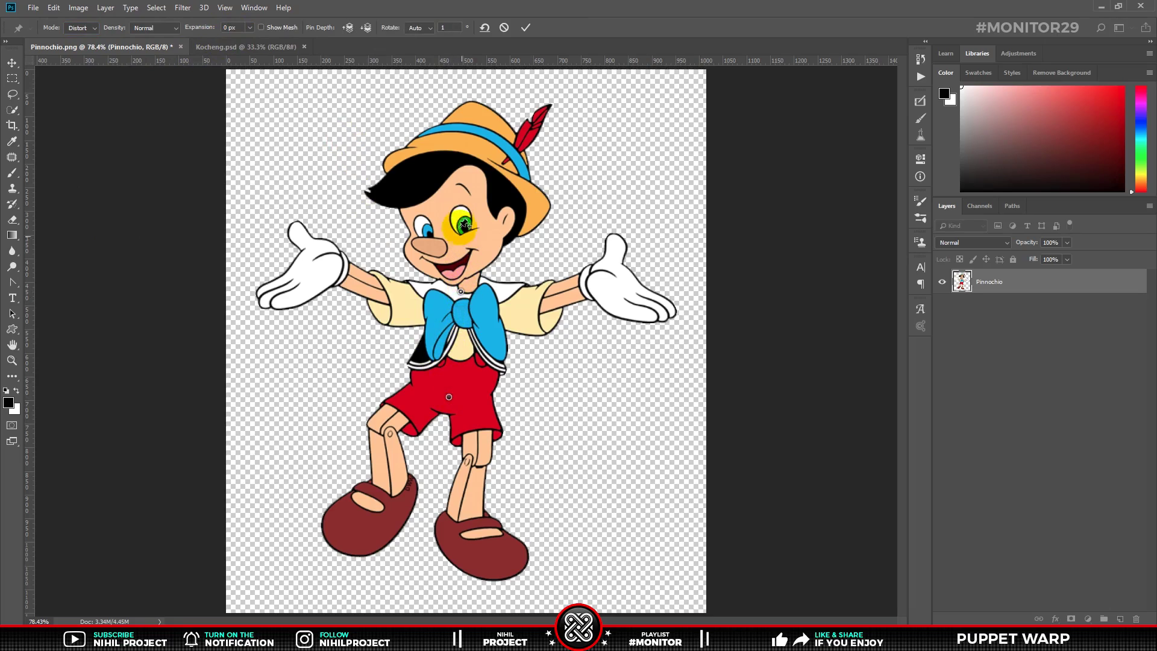
{"action": "left_click", "coordinate": [448, 182]}
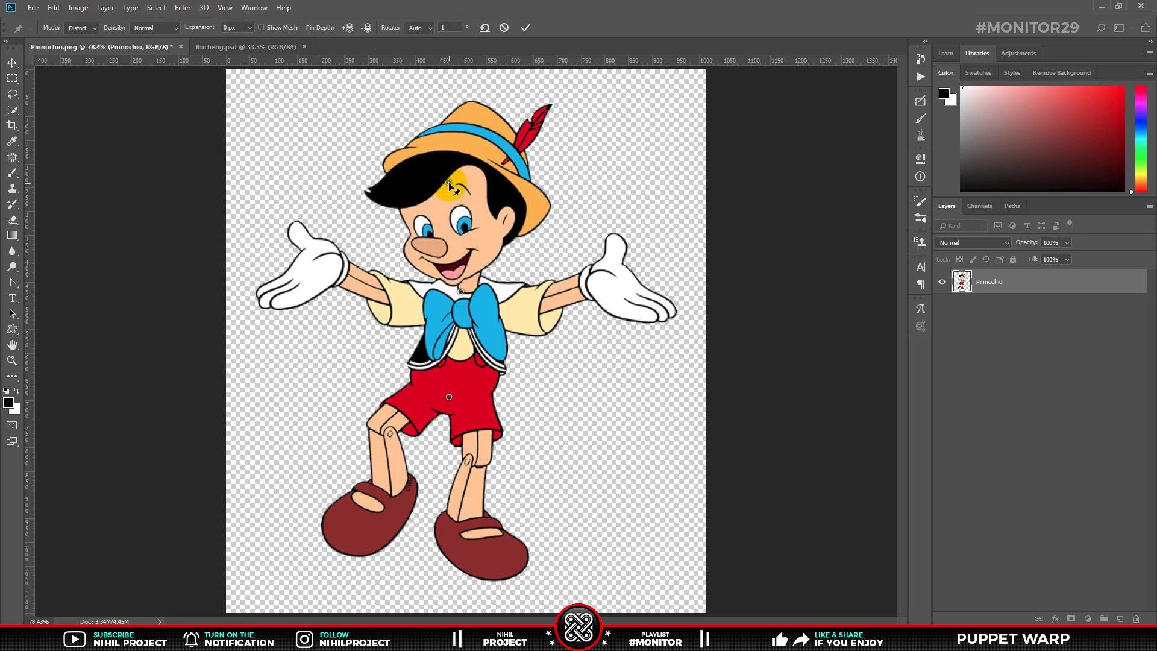
- Tilt Pinocchio's head left, pull his left arm in, and raise his right arm high
{"action": "left_click_drag", "start_coordinate": [449, 183], "coordinate": [395, 182]}
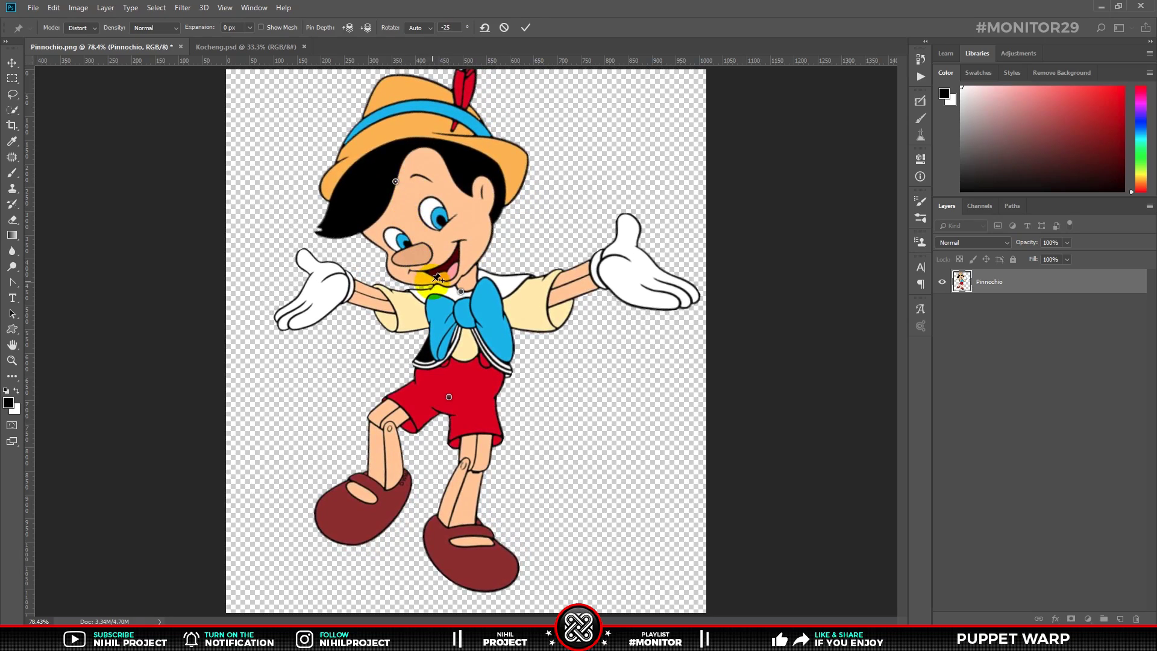
{"action": "left_click", "coordinate": [333, 292]}
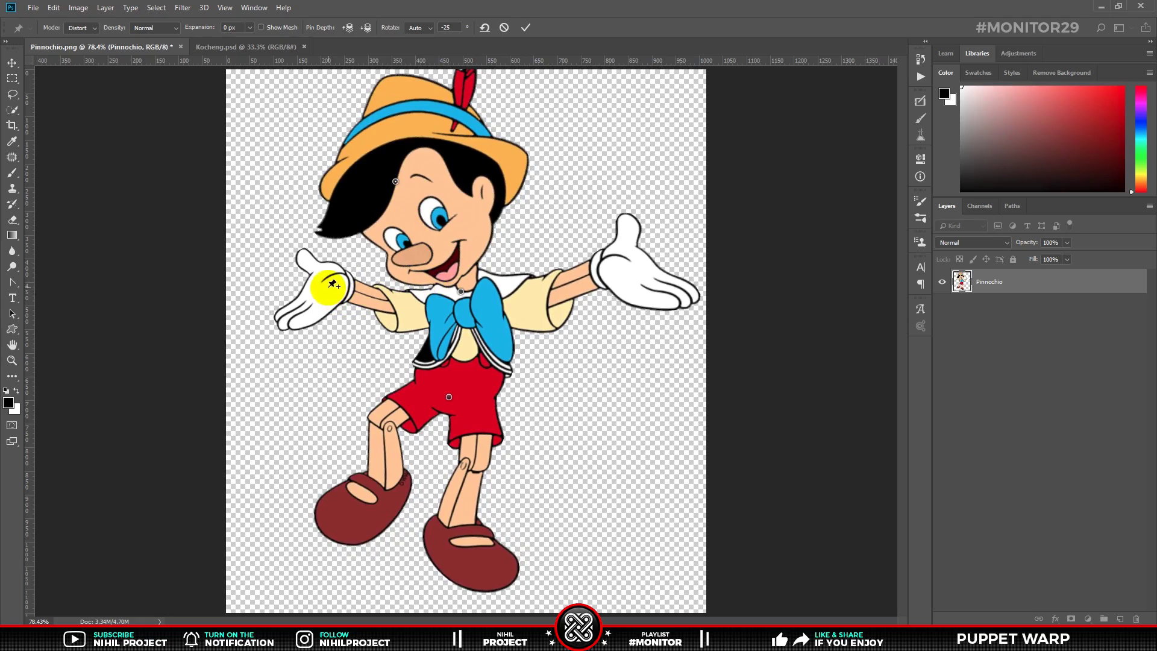
{"action": "left_click", "coordinate": [327, 287]}
{"action": "left_click_drag", "start_coordinate": [328, 289], "coordinate": [353, 300]}
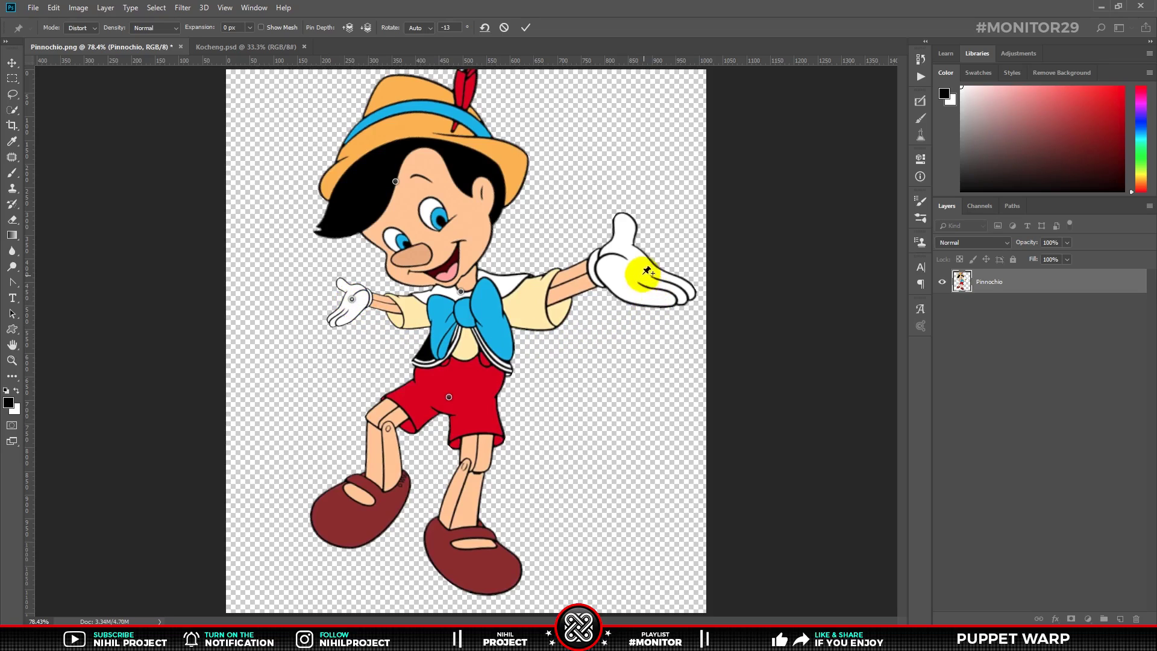
{"action": "left_click", "coordinate": [635, 272]}
{"action": "left_click_drag", "start_coordinate": [635, 272], "coordinate": [625, 214]}
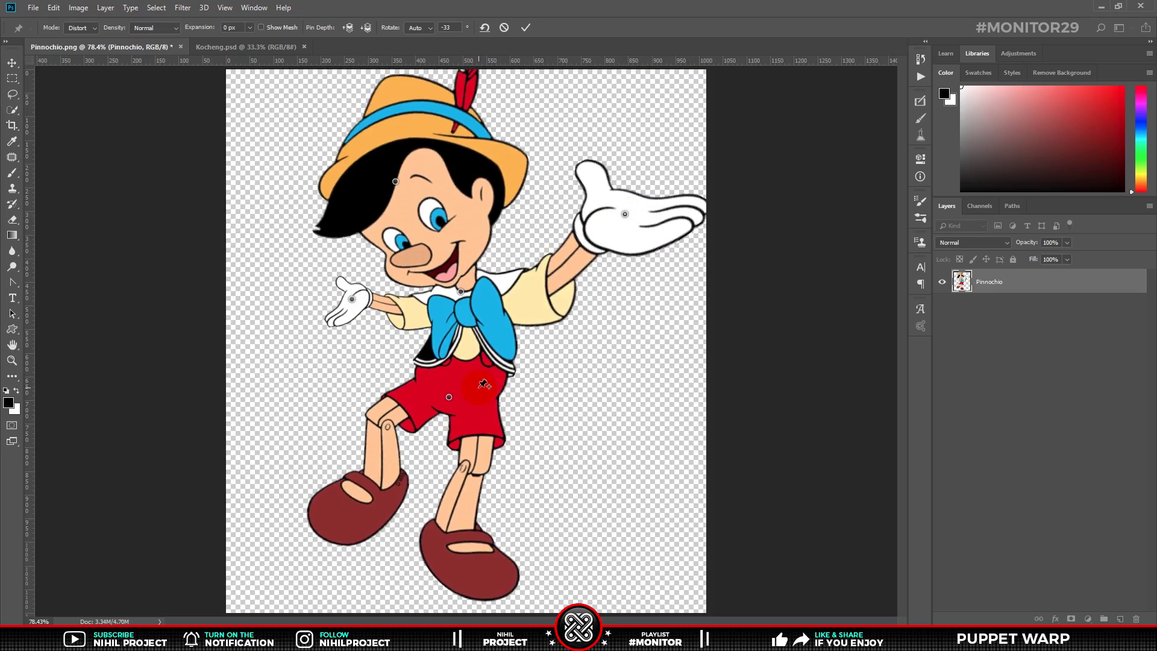
- Pin both knees, swing the right leg outward, bend the left leg inward, and apply the warp
{"action": "left_click", "coordinate": [480, 452]}
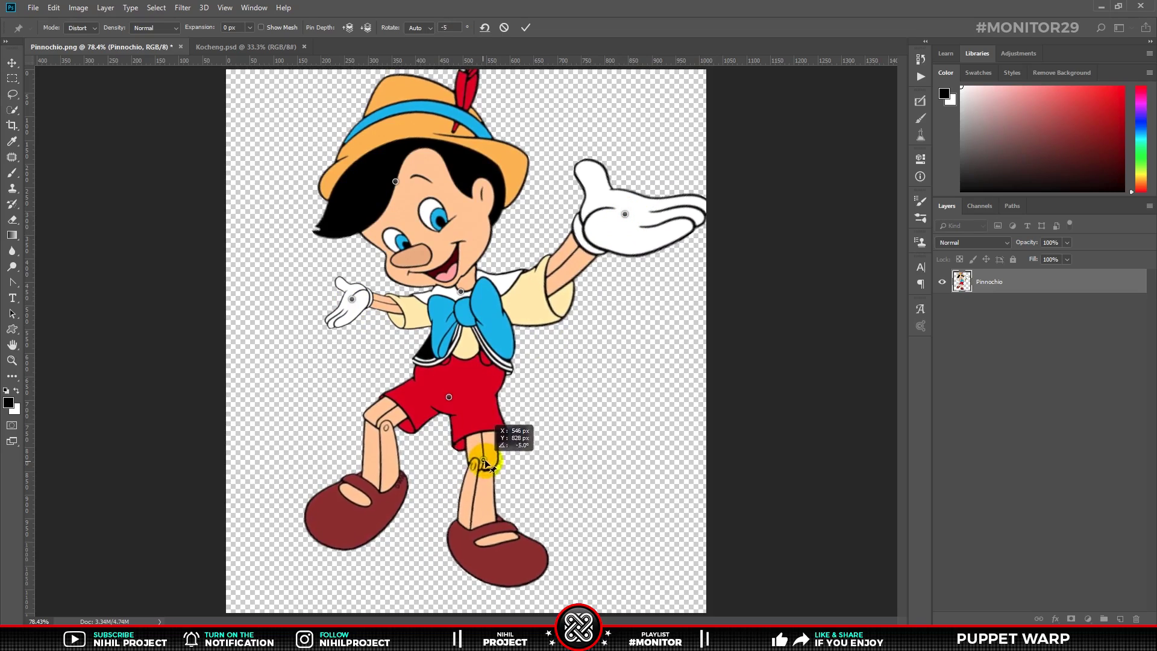
{"action": "left_click_drag", "start_coordinate": [480, 456], "coordinate": [512, 454]}
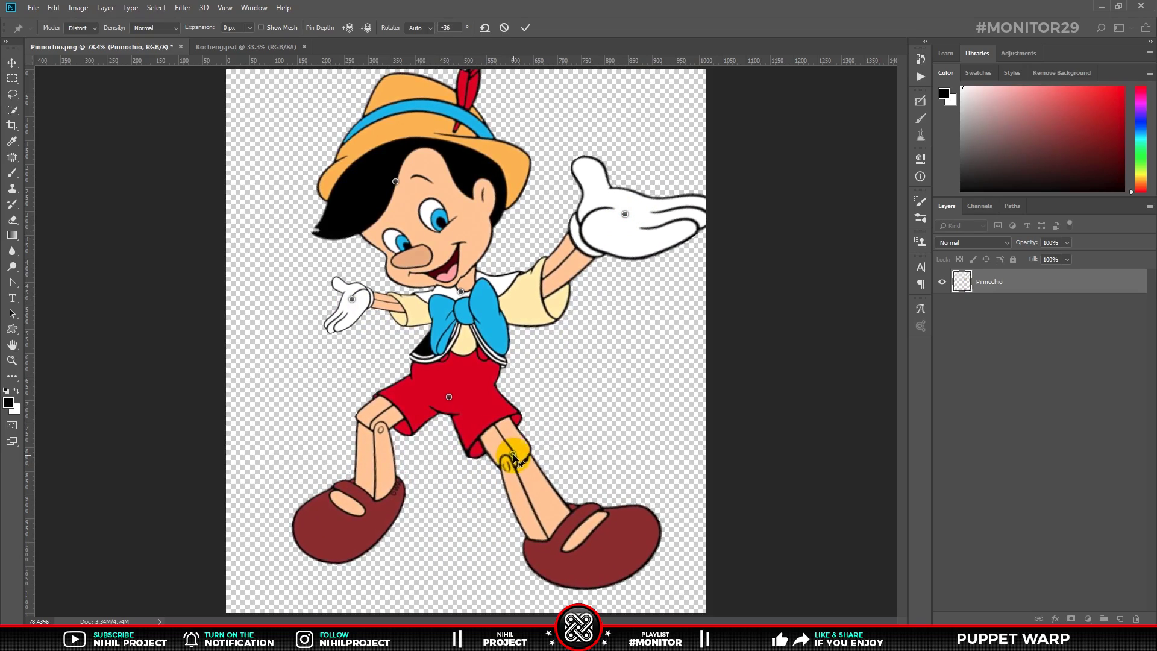
{"action": "left_click", "coordinate": [377, 422]}
{"action": "left_click_drag", "start_coordinate": [377, 422], "coordinate": [384, 415]}
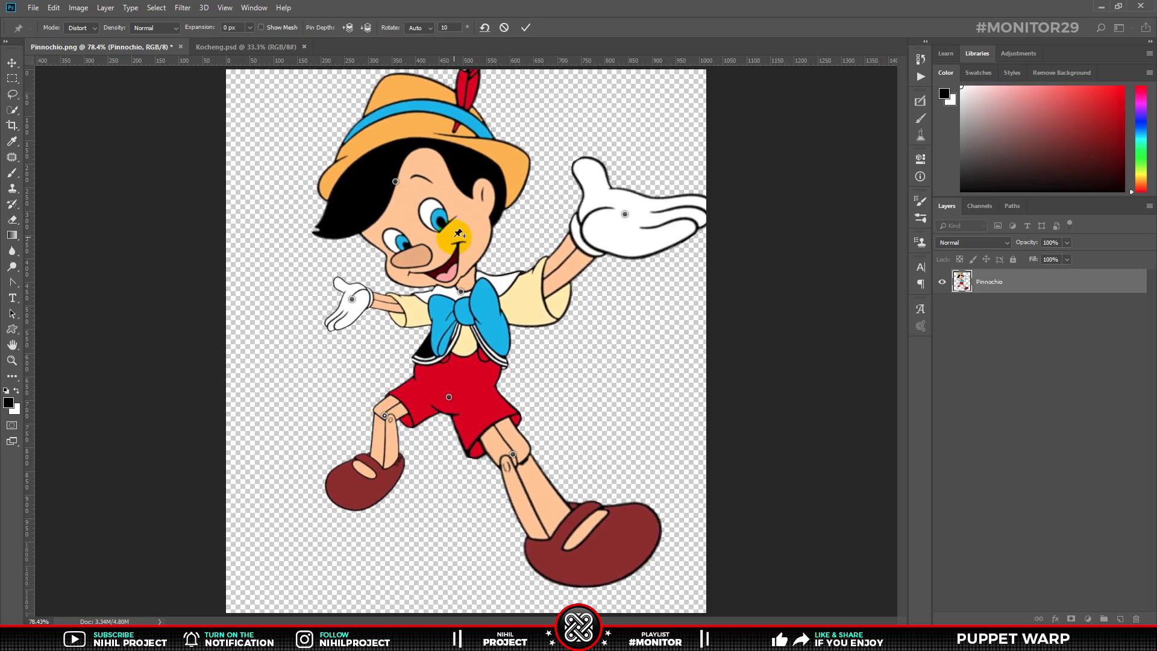
{"action": "left_click", "coordinate": [527, 28]}
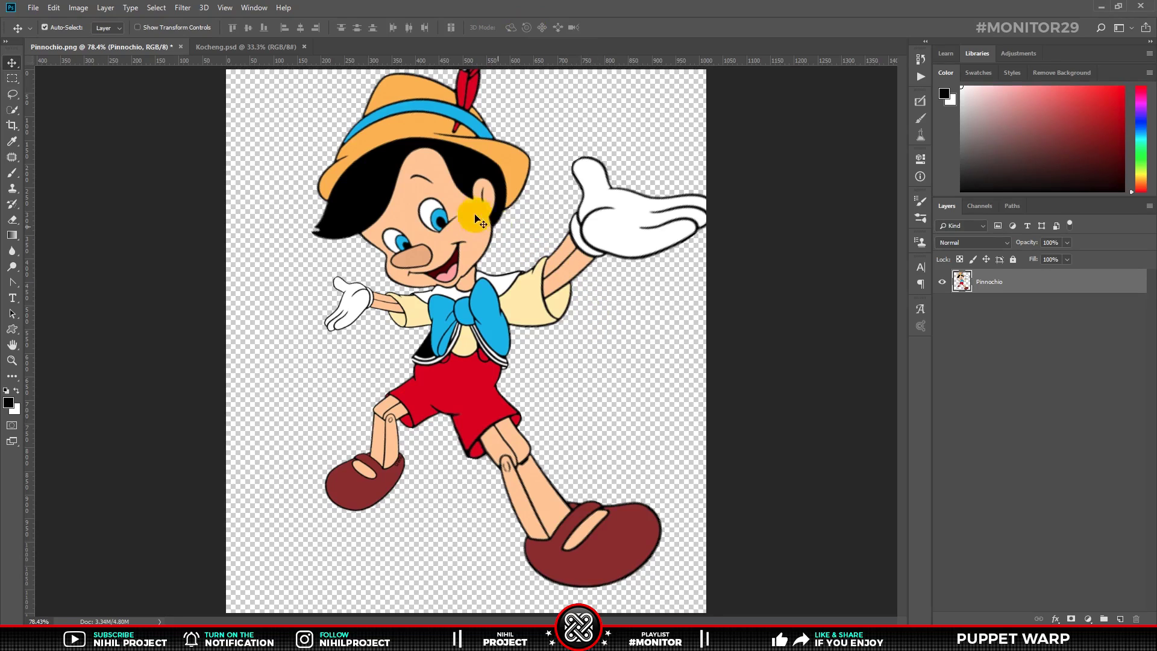
- Shift the warped Pinocchio down and left, then switch to the Kocheng.psd cat photo
{"action": "mouse_move", "coordinate": [462, 208]}
{"action": "left_mouse_down"}
{"action": "mouse_move", "coordinate": [410, 248]}
{"action": "mouse_move", "coordinate": [415, 214]}
{"action": "left_mouse_up"}
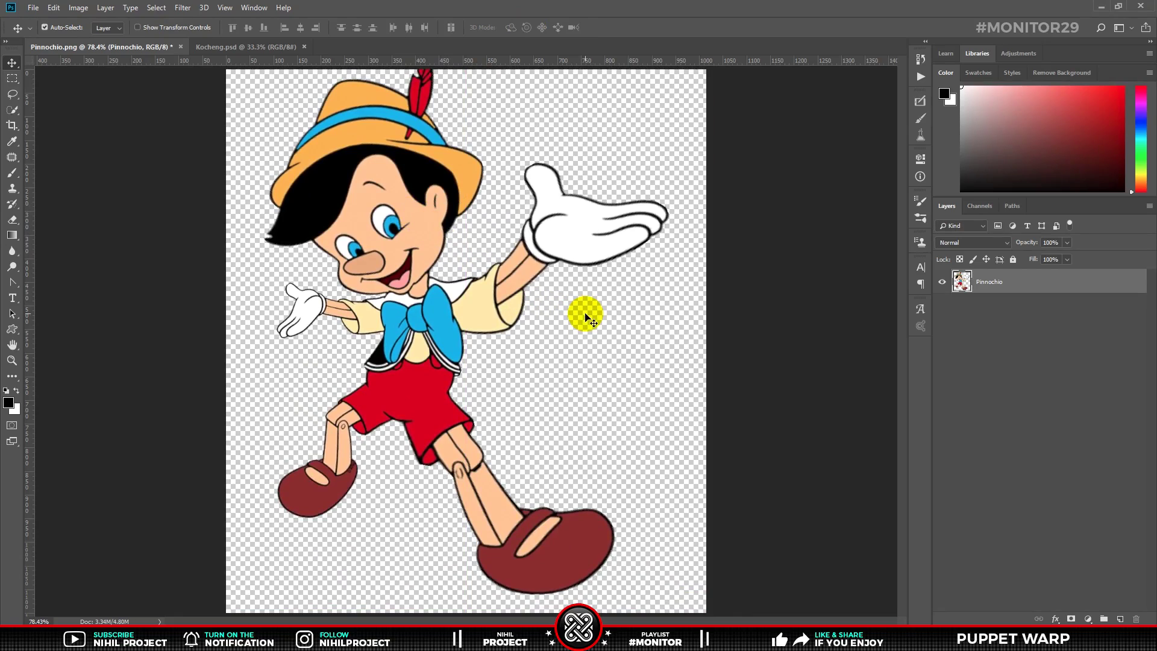
{"action": "left_click", "coordinate": [246, 47]}
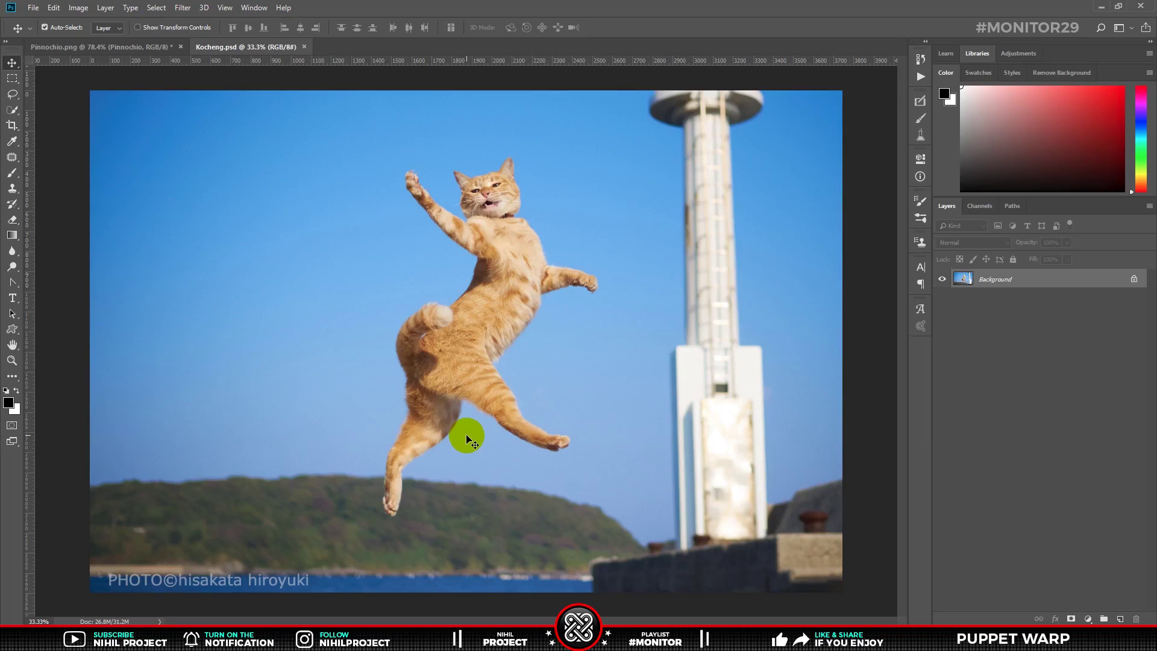
- Duplicate the Background into a layer named 'Kocheng Oren' and start Puppet Warp on it
{"action": "left_click", "coordinate": [55, 8]}
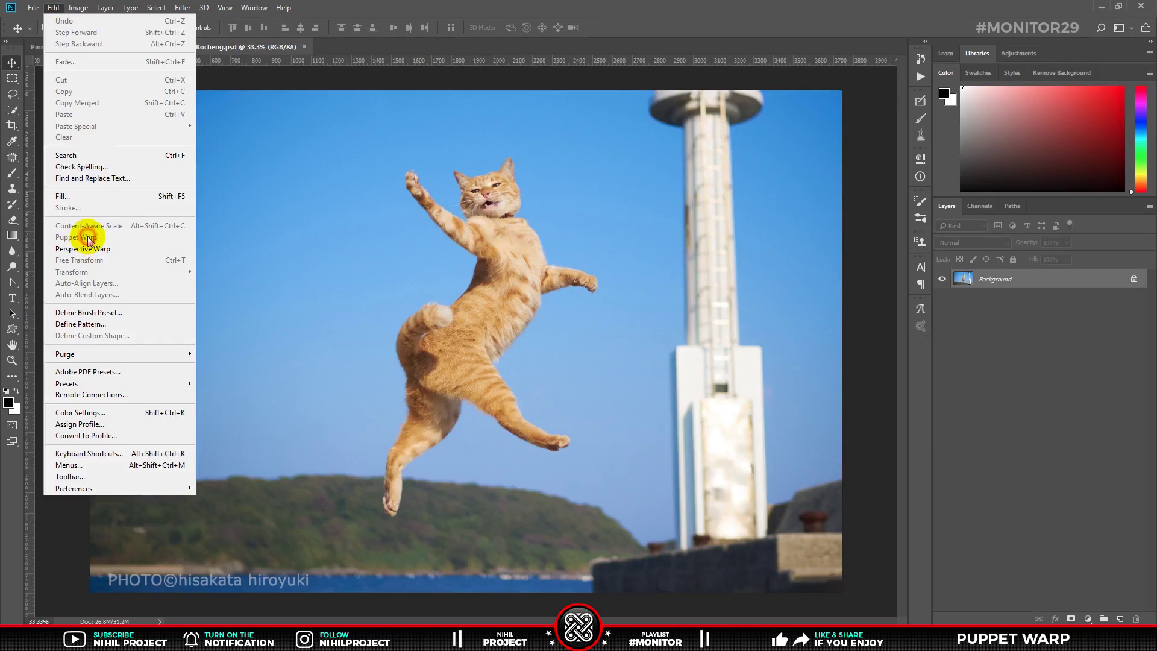
{"action": "left_click", "coordinate": [1021, 280]}
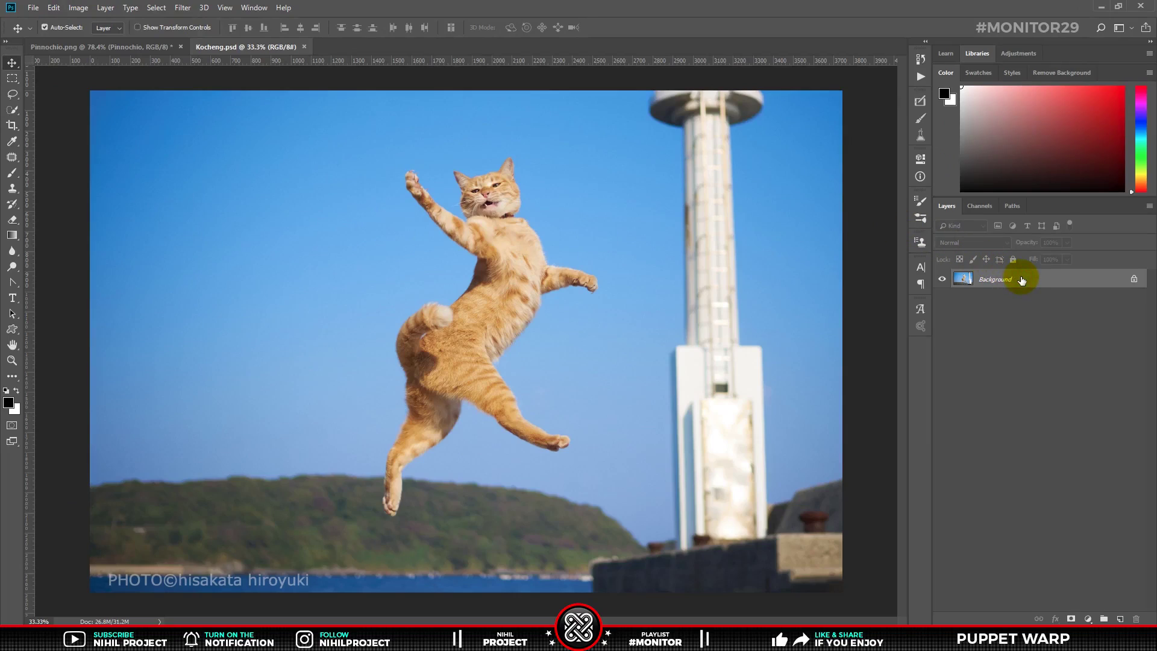
{"action": "key", "text": "ctrl+j"}
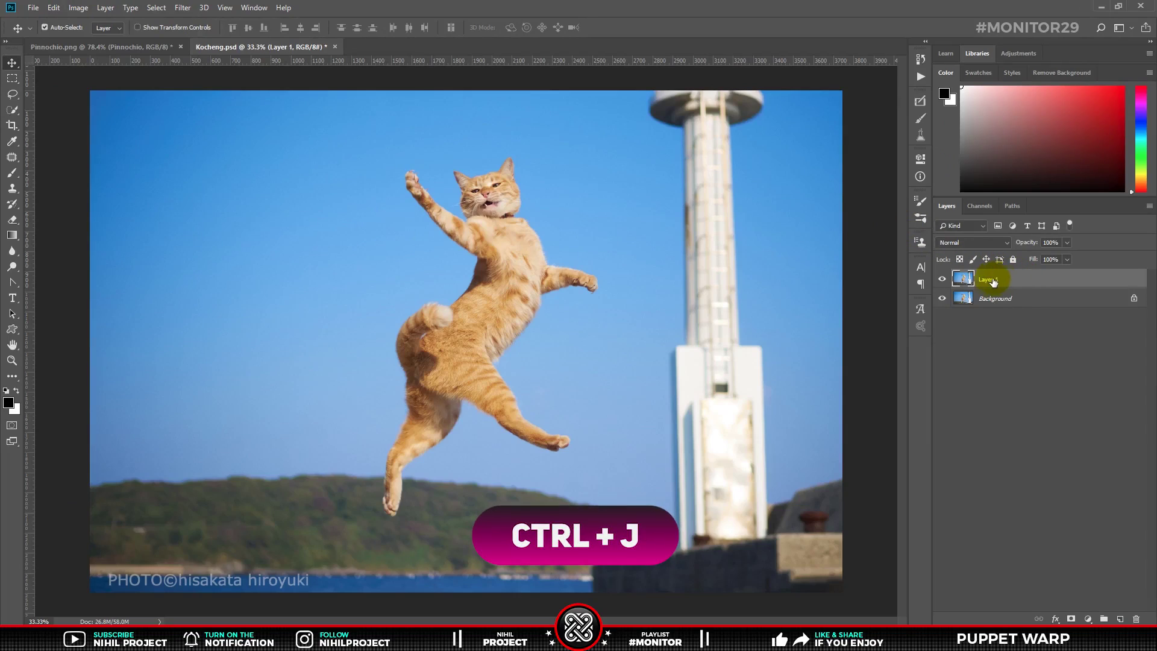
{"action": "double_click", "coordinate": [989, 278]}
{"action": "type", "text": "ocheng Oren"}
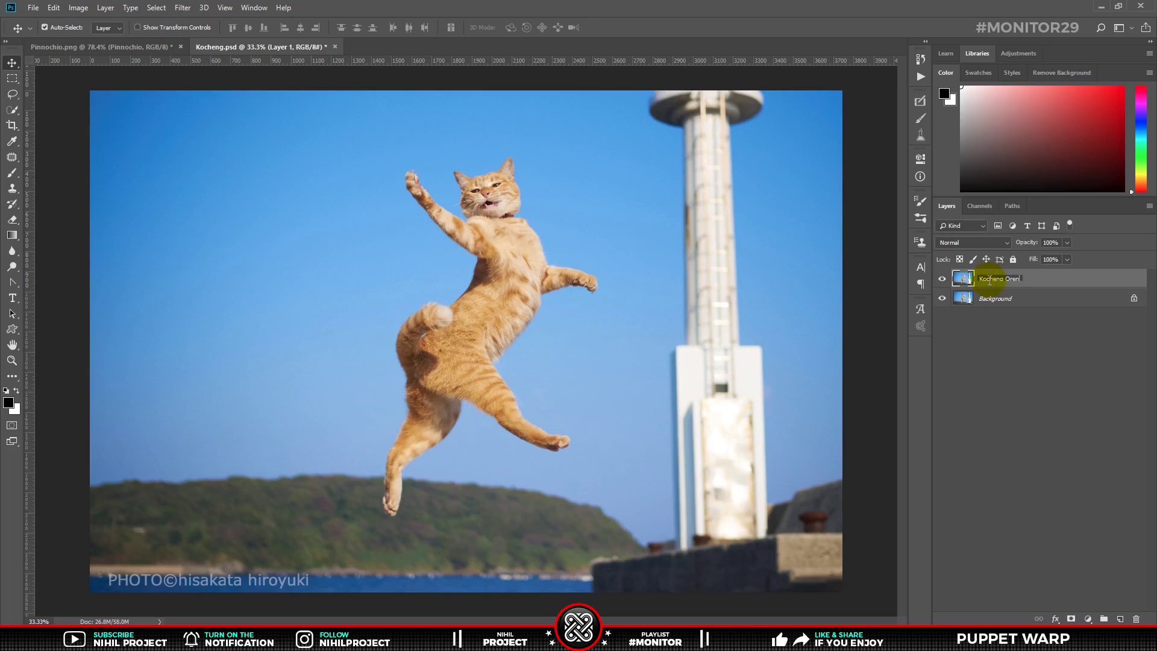
{"action": "key", "text": "Return"}
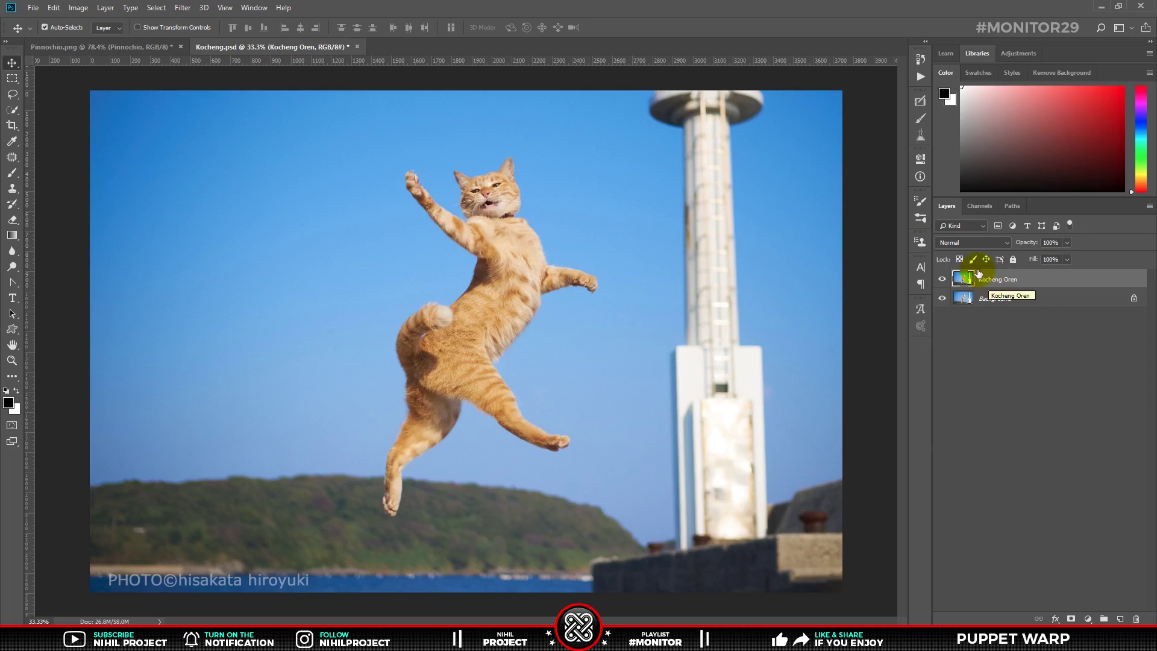
{"action": "left_click", "coordinate": [54, 8]}
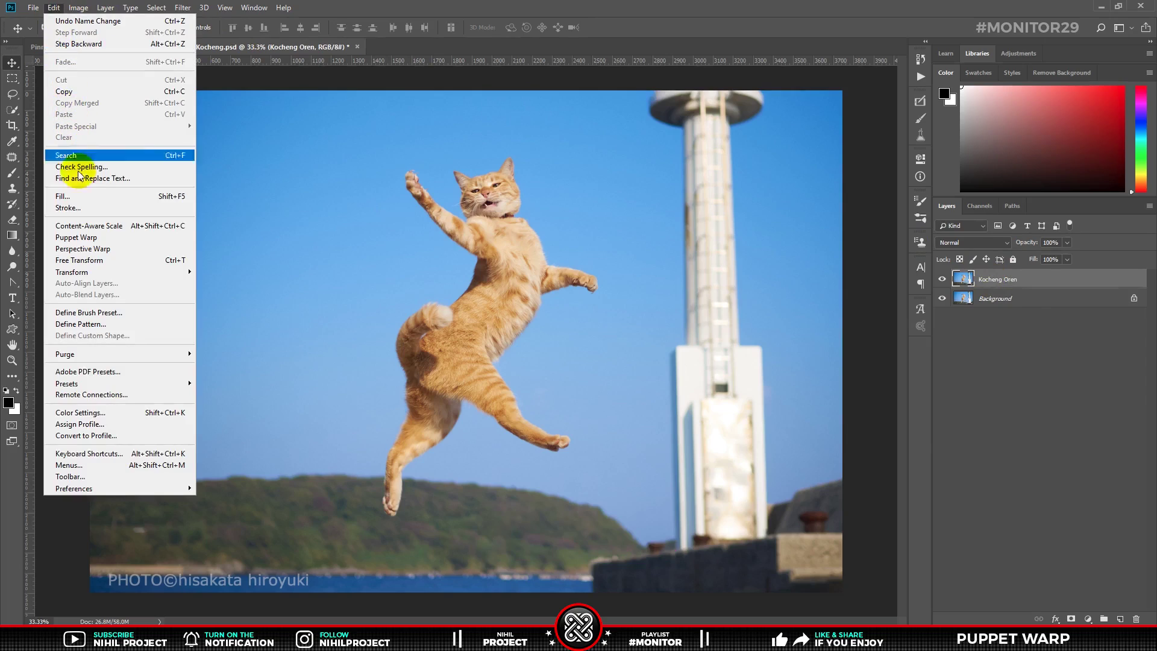
{"action": "left_click", "coordinate": [84, 237]}
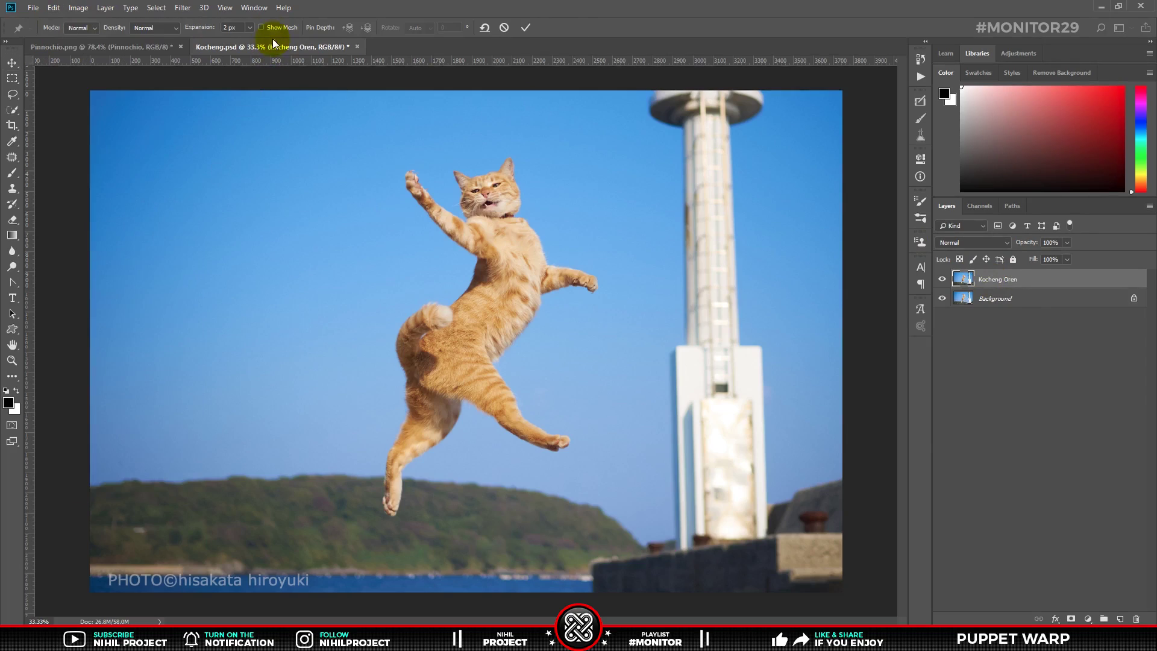
- Show the warp mesh over the whole layer, cancel it, and marquee a rectangle around the cat
{"action": "left_click", "coordinate": [261, 27]}
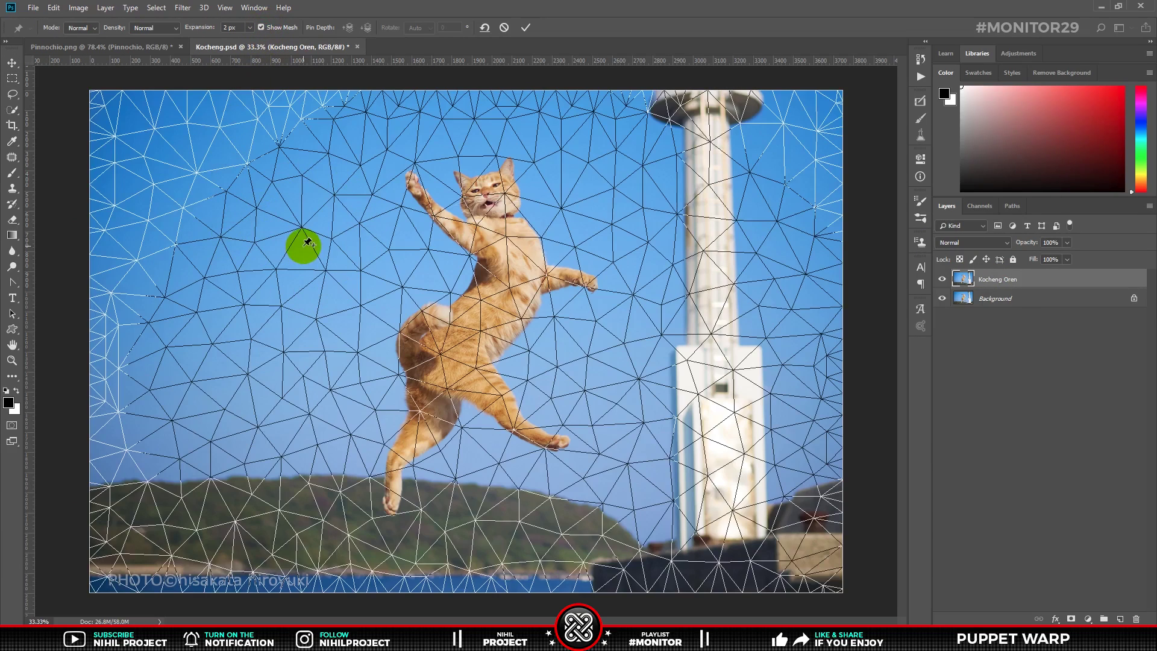
{"action": "left_click", "coordinate": [525, 27]}
{"action": "left_click", "coordinate": [12, 78]}
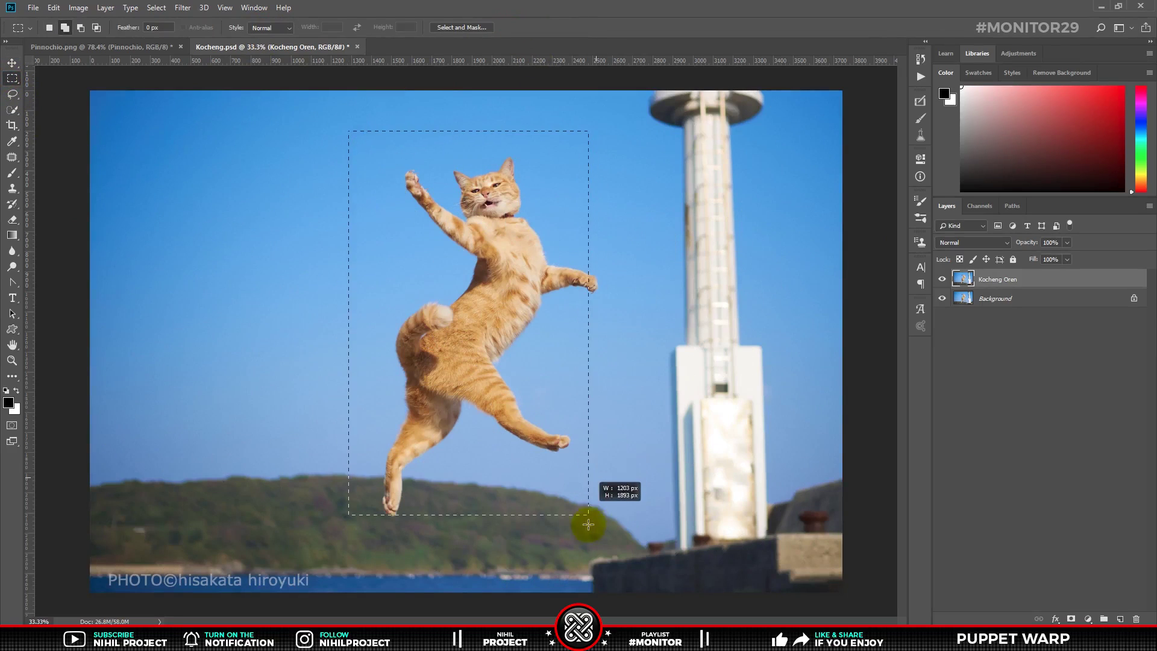
{"action": "left_click_drag", "start_coordinate": [347, 130], "coordinate": [588, 531]}
- Try Puppet Warp on the rectangle with a chest pin, cancel it, and deselect
{"action": "left_click", "coordinate": [34, 8]}
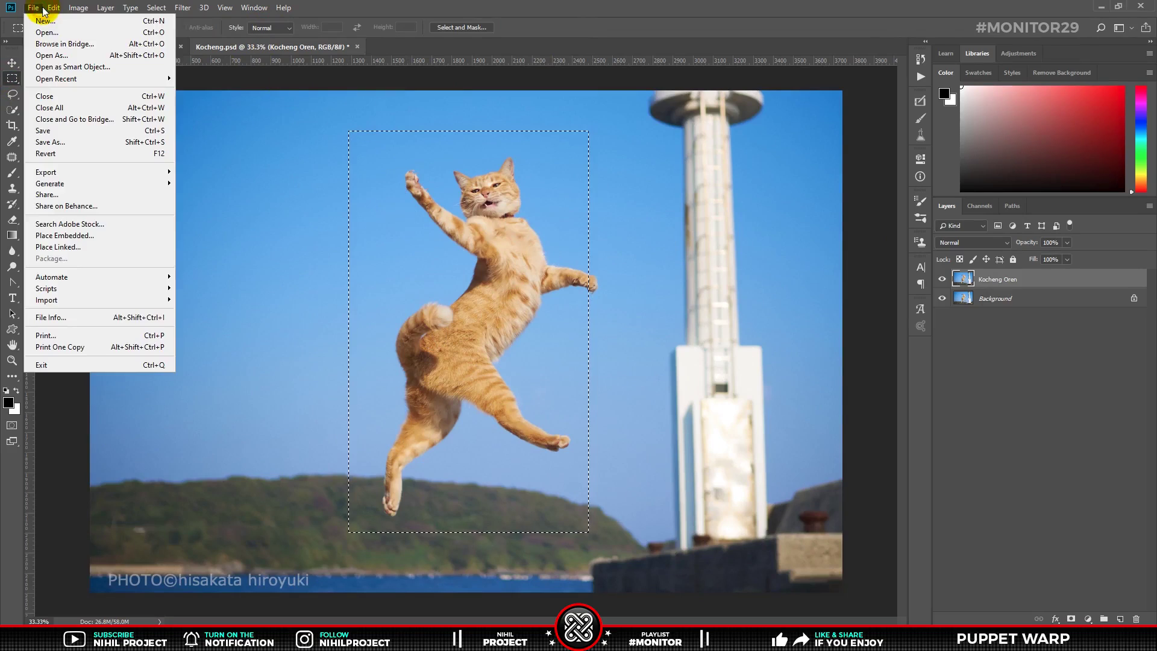
{"action": "left_click", "coordinate": [90, 237]}
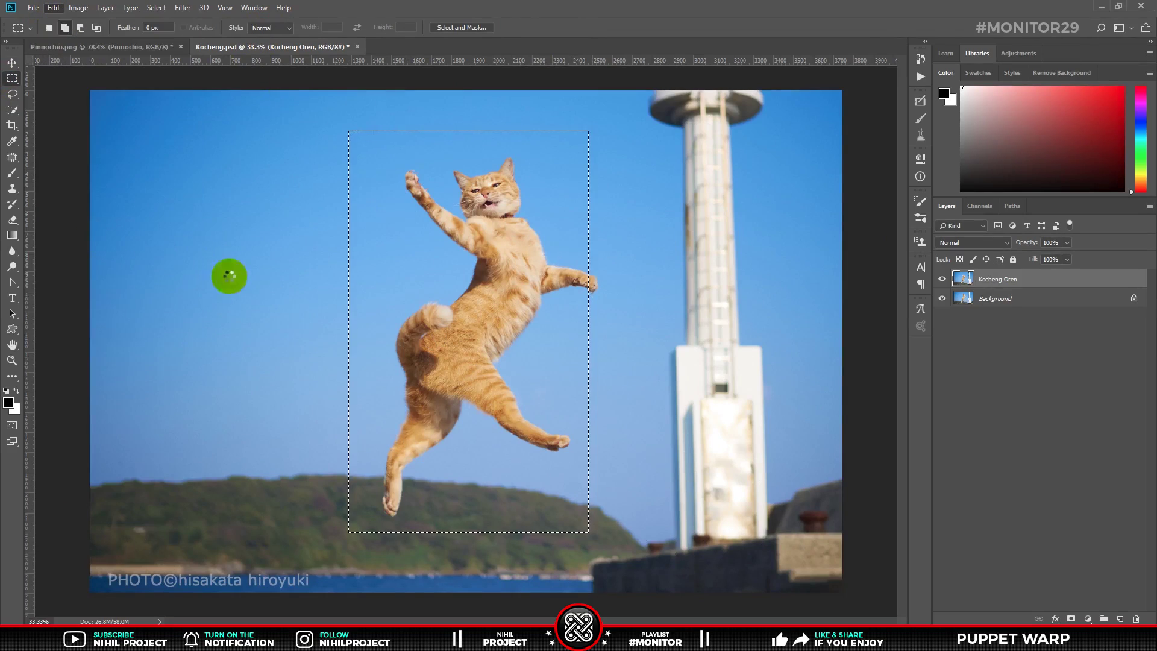
{"action": "left_click", "coordinate": [475, 199]}
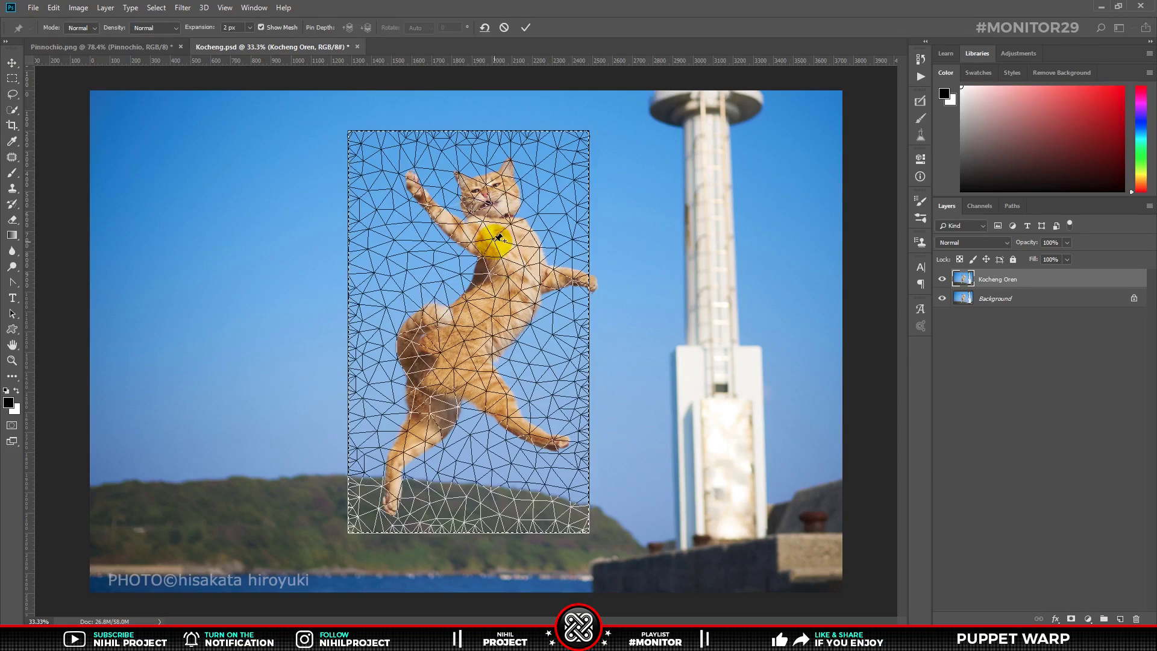
{"action": "left_click", "coordinate": [503, 27]}
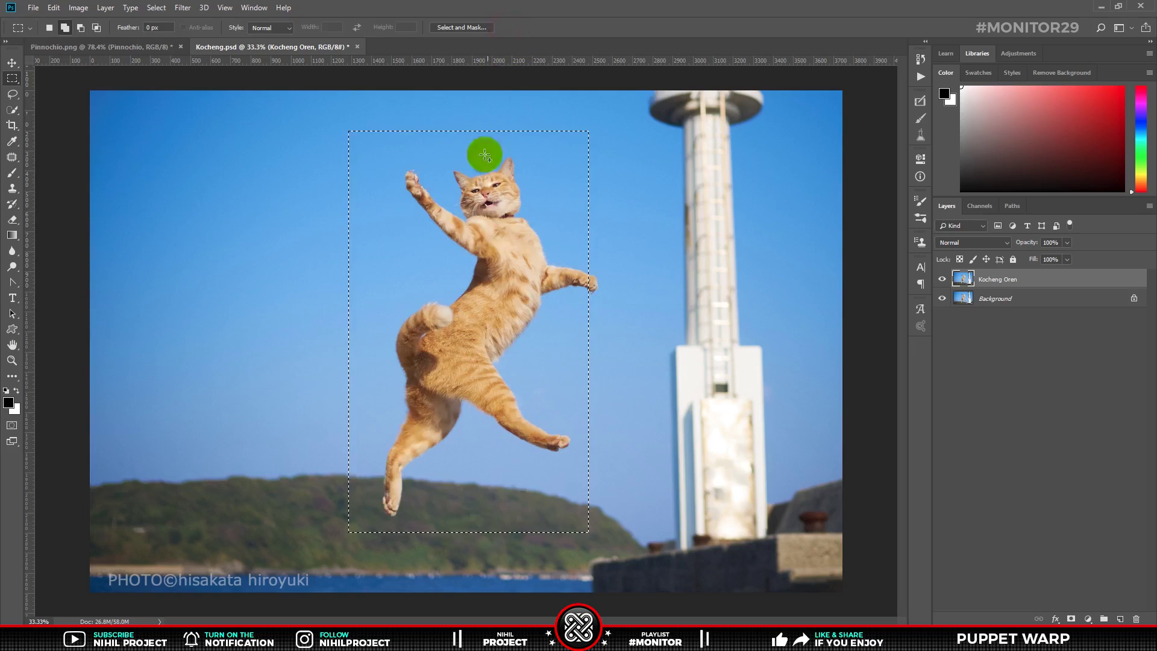
{"action": "left_click", "coordinate": [526, 211]}
- Load the Selection channel's cat shape and use it to mask the Kocheng Oren layer
{"action": "left_click", "coordinate": [985, 208]}
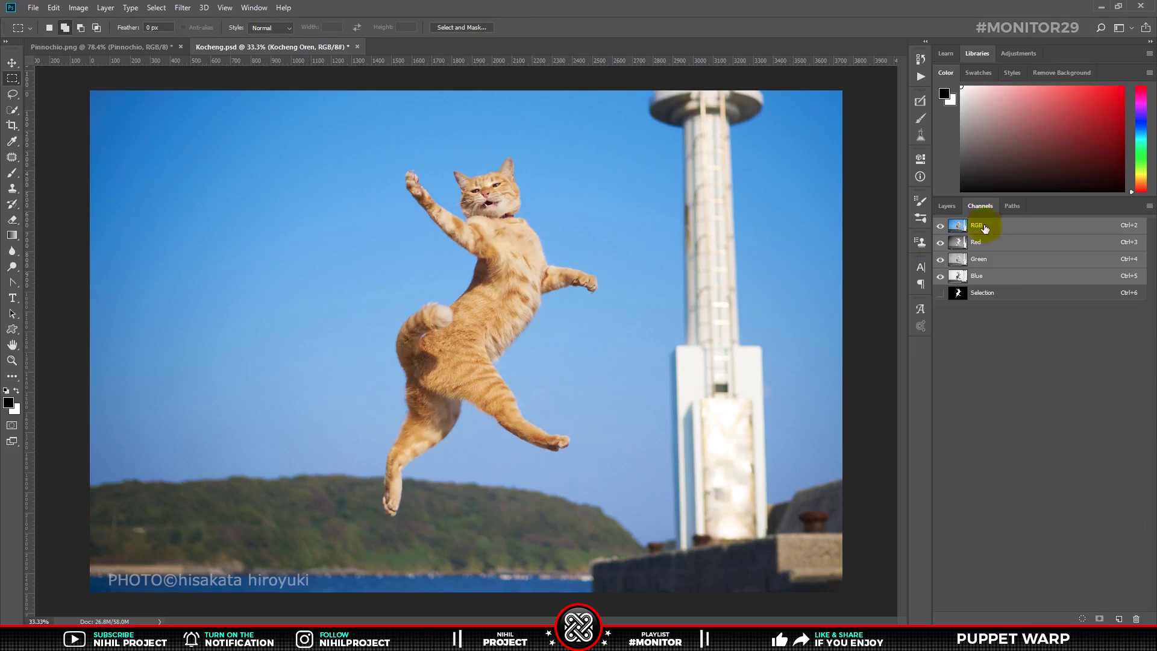
{"action": "left_click", "coordinate": [962, 295]}
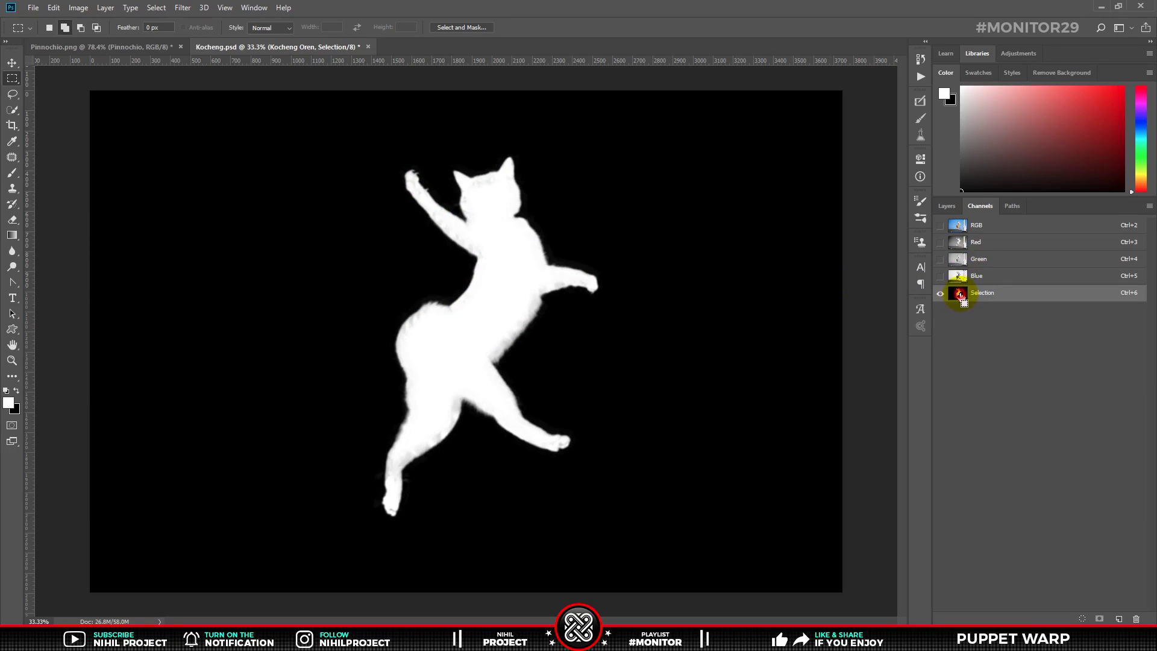
{"action": "left_click", "coordinate": [959, 296], "text": "ctrl"}
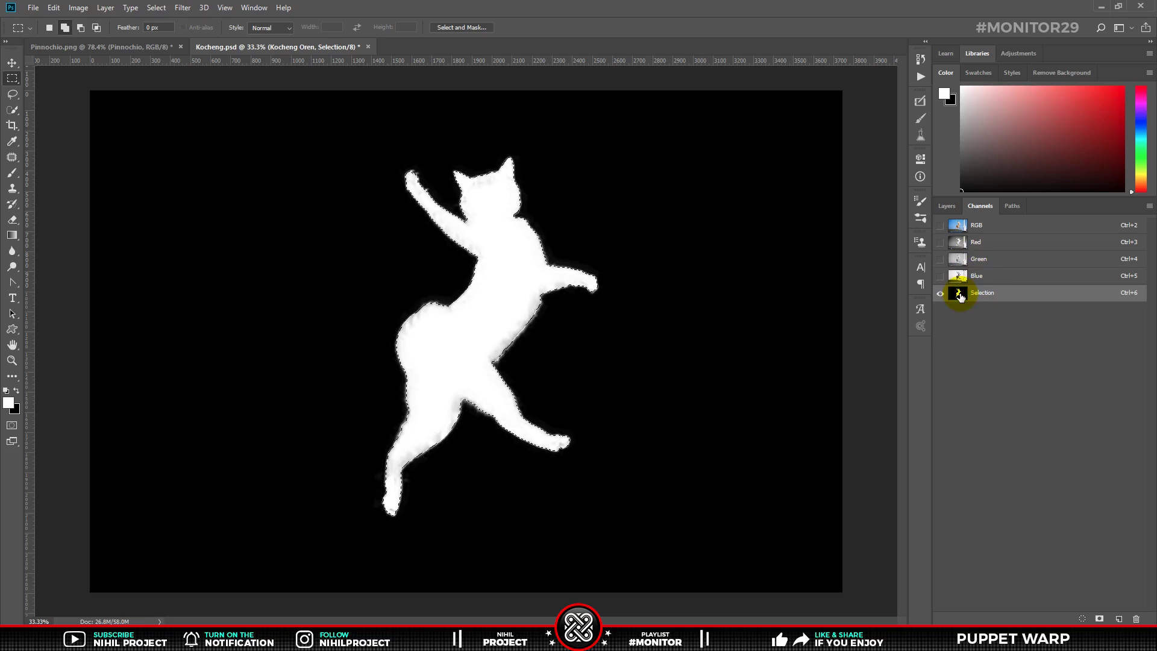
{"action": "left_click", "coordinate": [958, 227]}
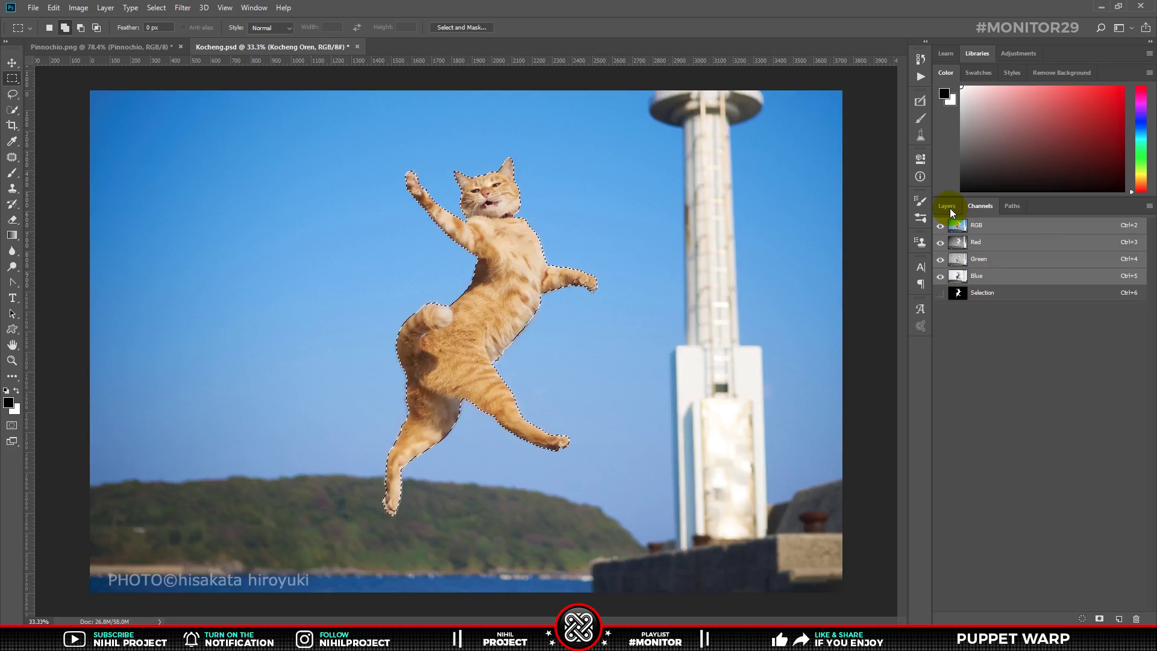
{"action": "left_click", "coordinate": [950, 207]}
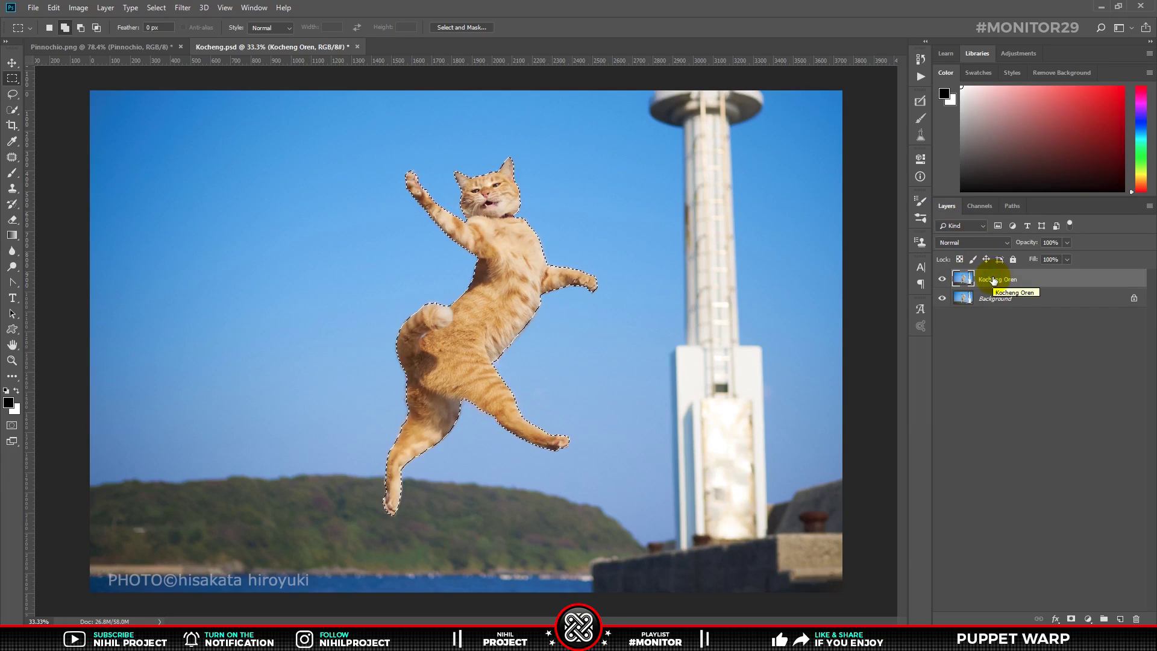
{"action": "left_click", "coordinate": [1073, 618]}
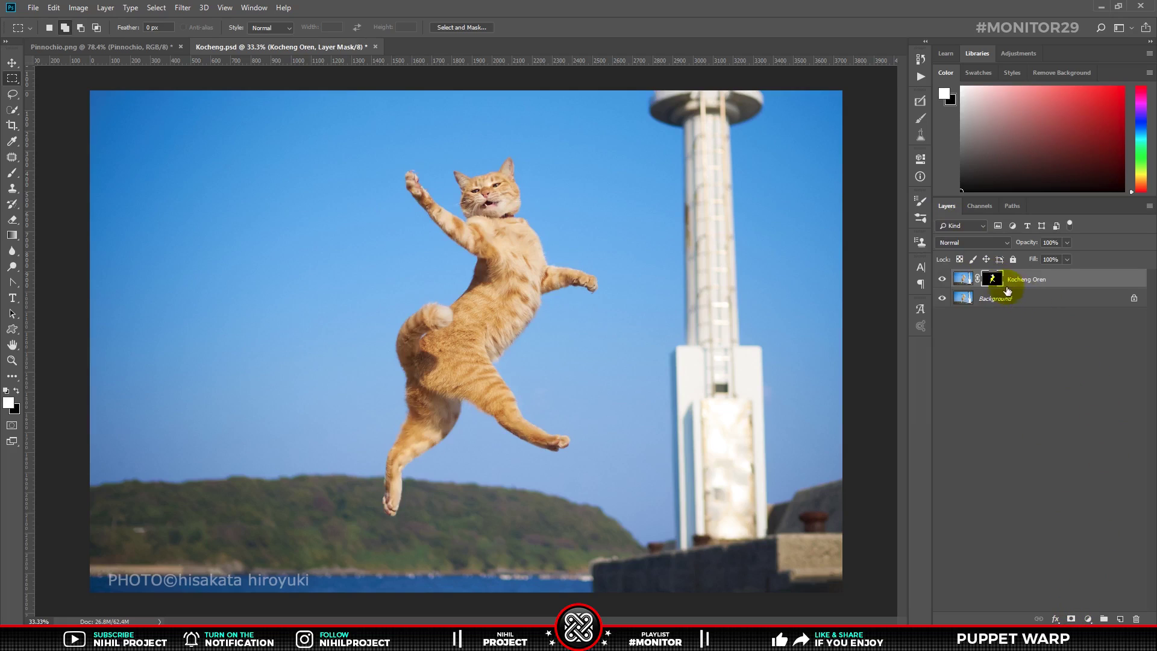
- Hide the Kocheng Oren layer, keeping the Background visible and selected for editing
{"action": "left_click", "coordinate": [942, 279], "text": "alt"}
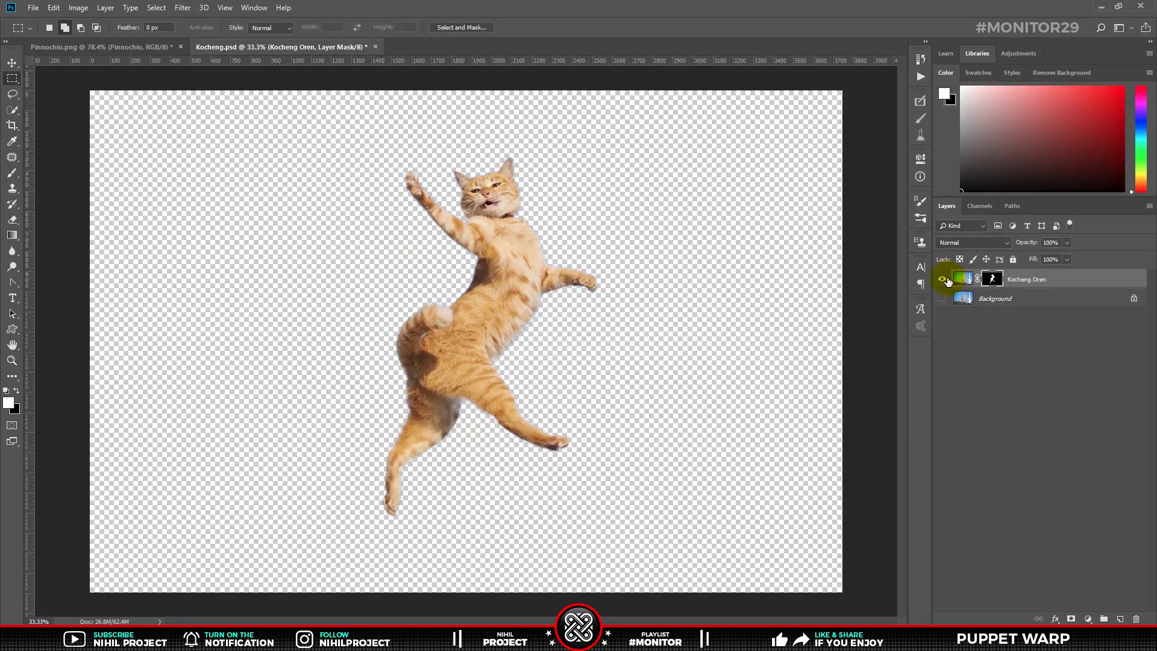
{"action": "left_click", "coordinate": [942, 279], "text": "alt"}
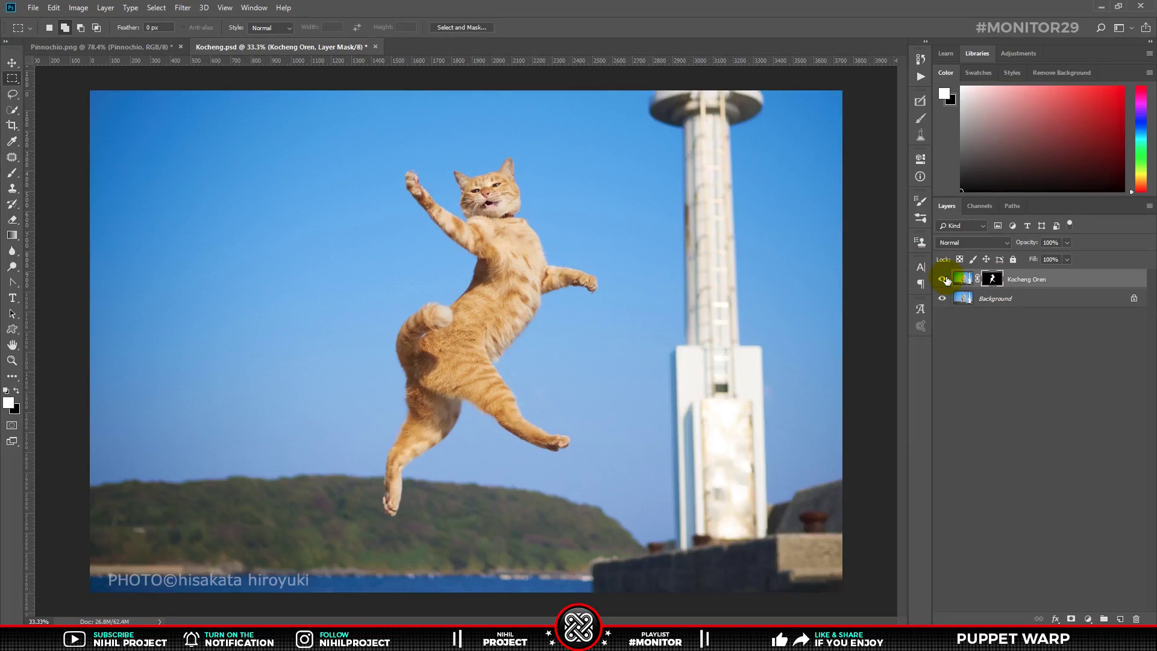
{"action": "left_click", "coordinate": [944, 279]}
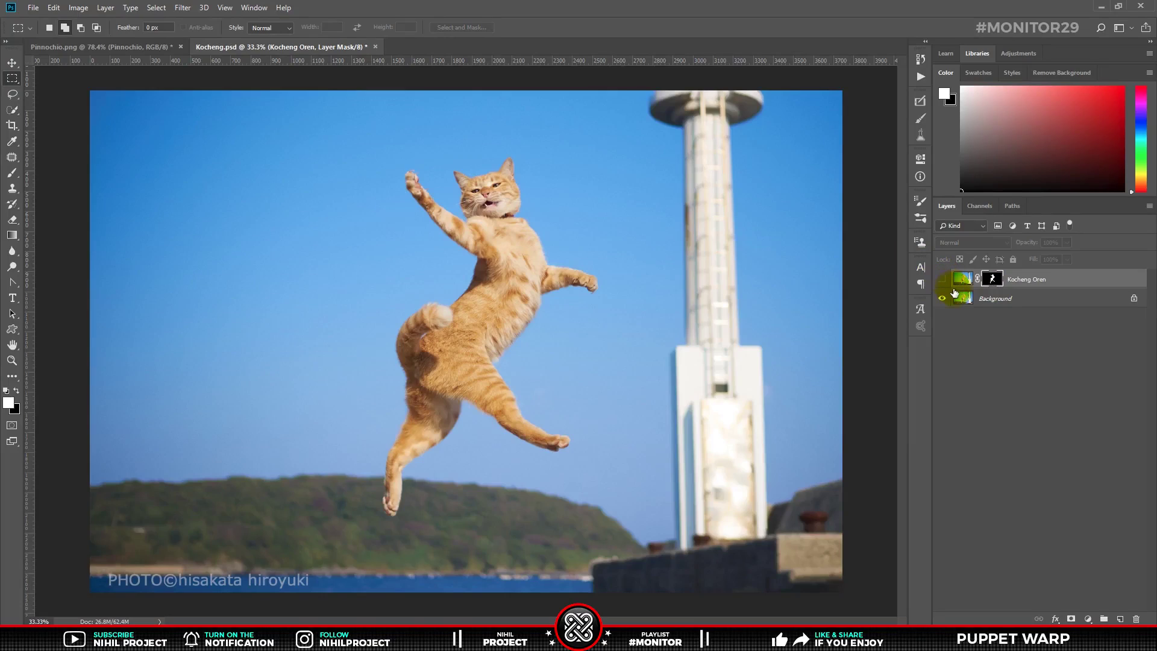
{"action": "left_click", "coordinate": [993, 299]}
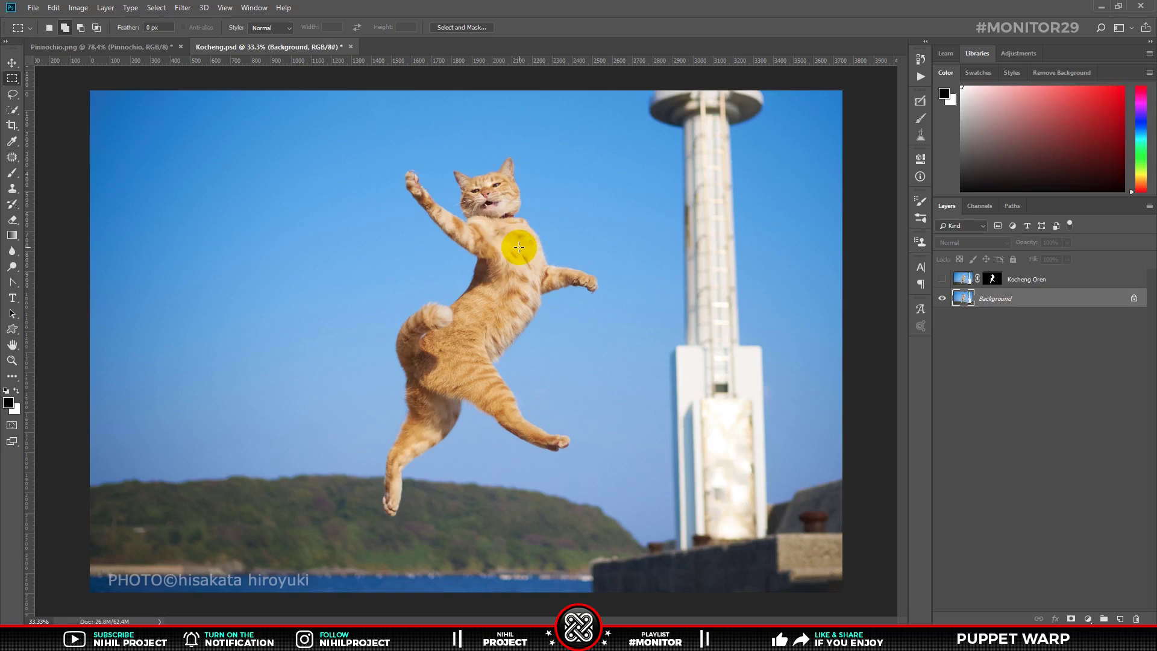
- Draw a freehand lasso selection loosely around the whole cat on the Background
{"action": "left_click", "coordinate": [13, 97]}
{"action": "left_click", "coordinate": [42, 97]}
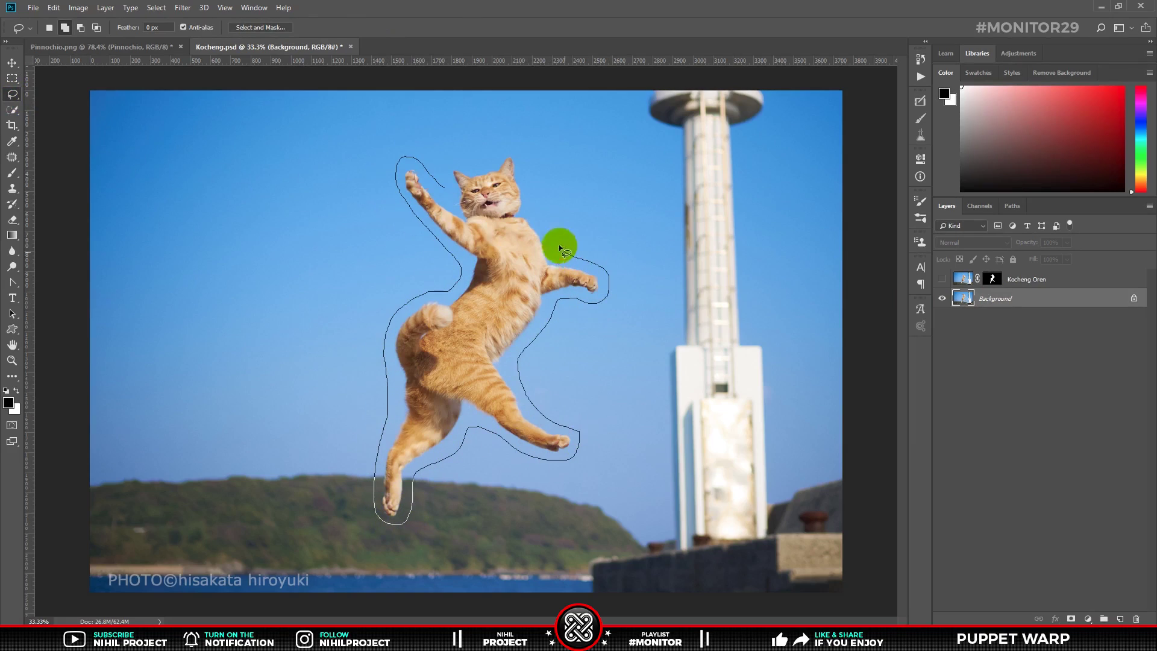
{"action": "left_click_drag", "start_coordinate": [495, 148], "coordinate": [446, 173]}
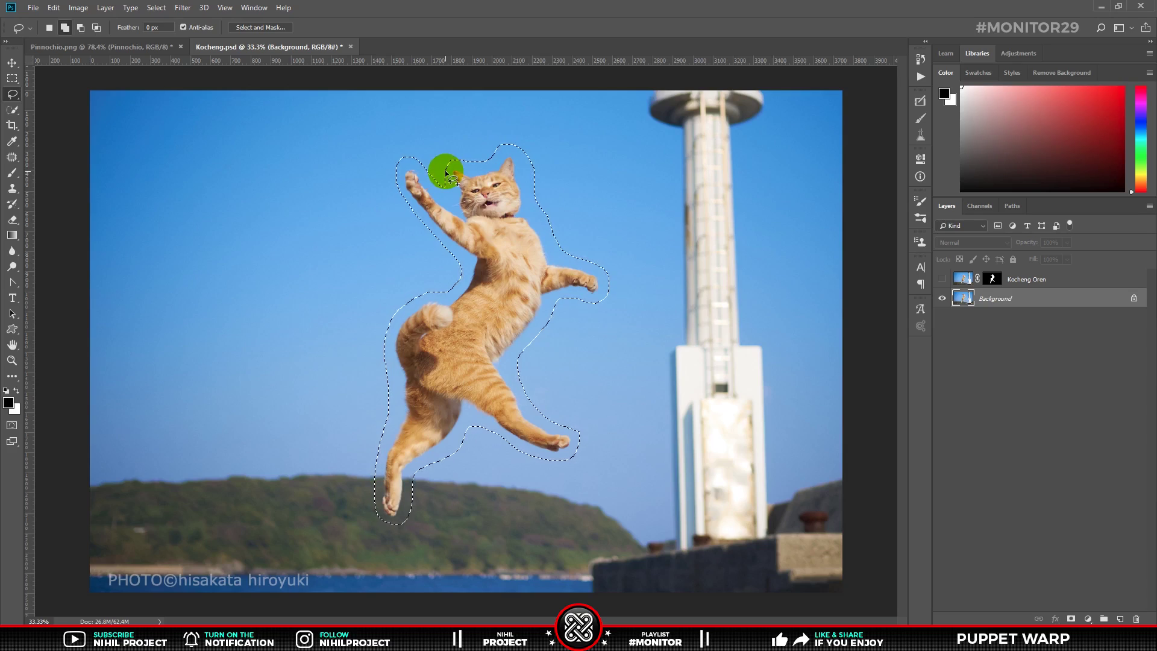
{"action": "key", "text": "shift+F5"}
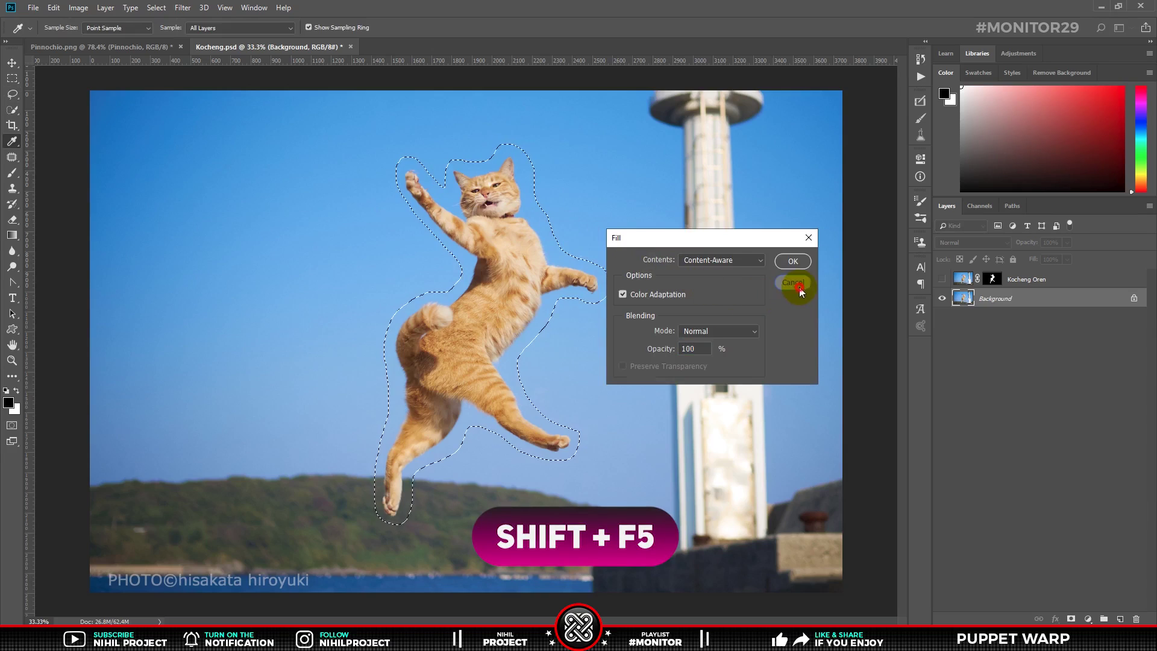
{"action": "left_click", "coordinate": [795, 285]}
- Content-Aware fill the selection, deselect, and make the Kocheng Oren layer visible again
{"action": "left_click", "coordinate": [53, 7]}
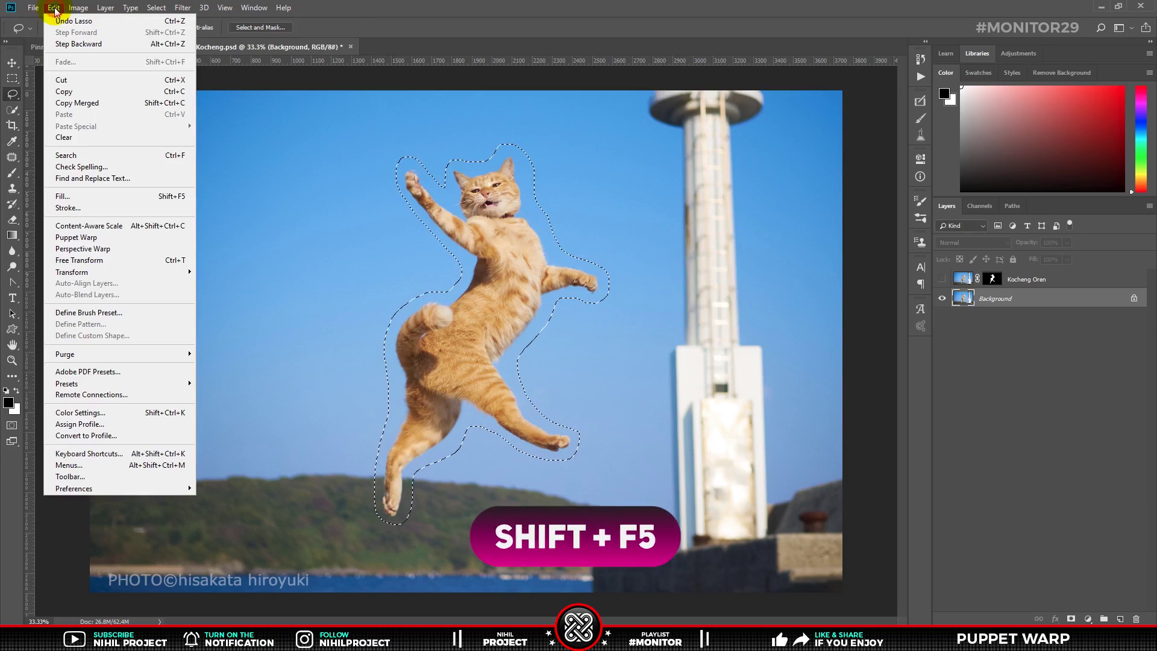
{"action": "left_click", "coordinate": [126, 196]}
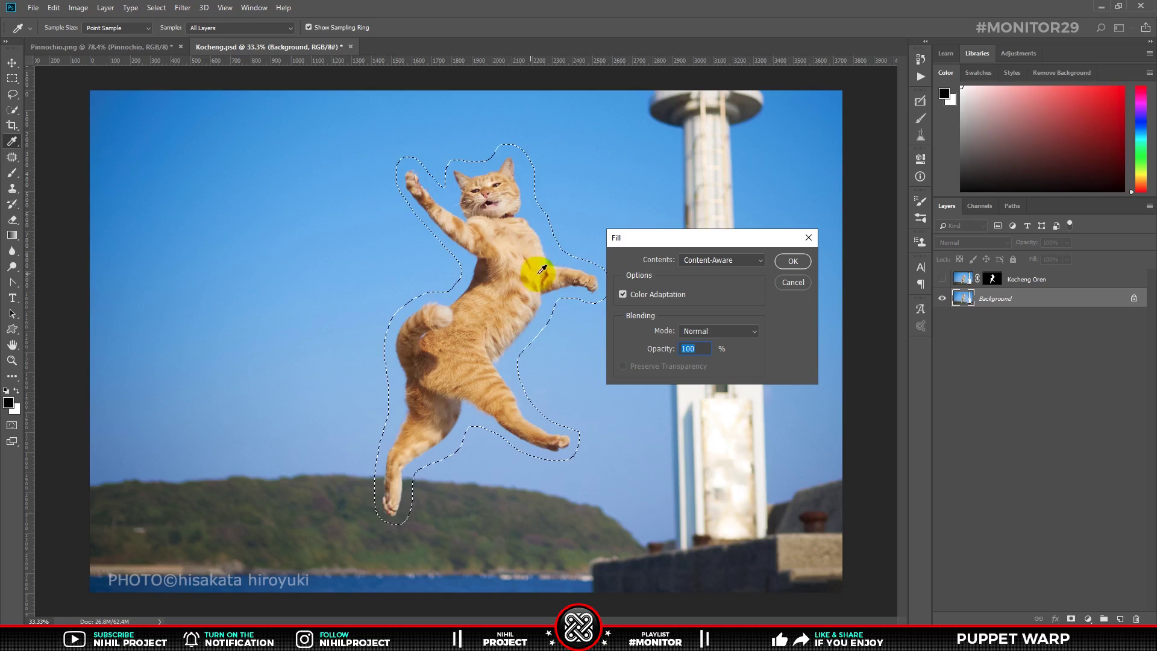
{"action": "left_click", "coordinate": [693, 260]}
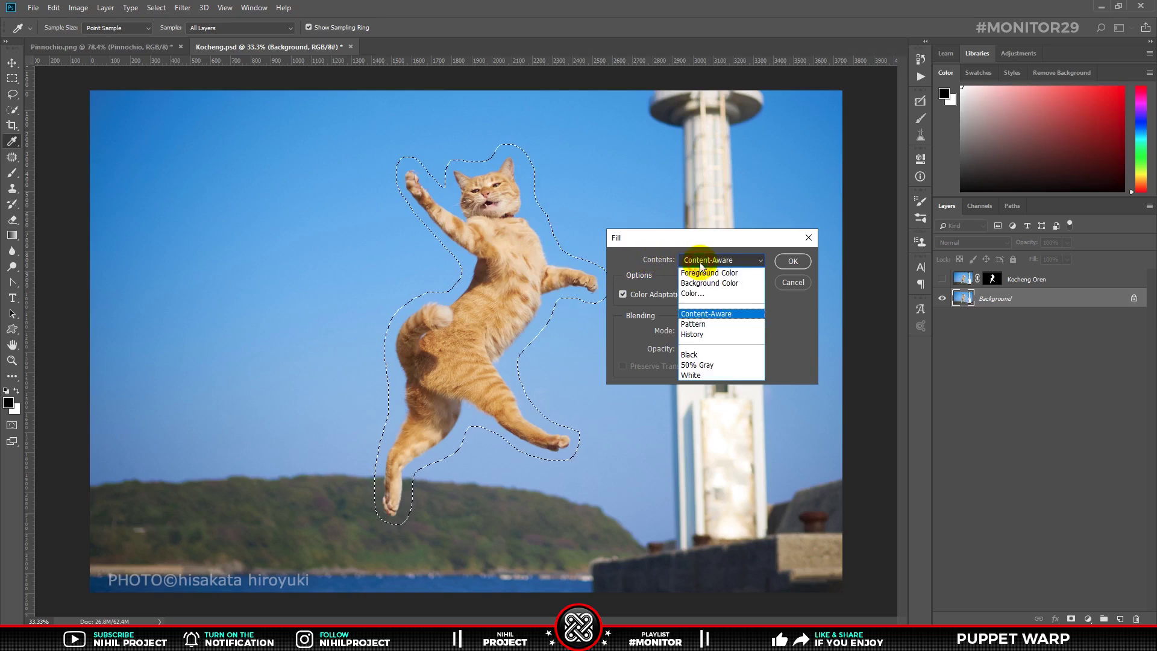
{"action": "left_click", "coordinate": [716, 314]}
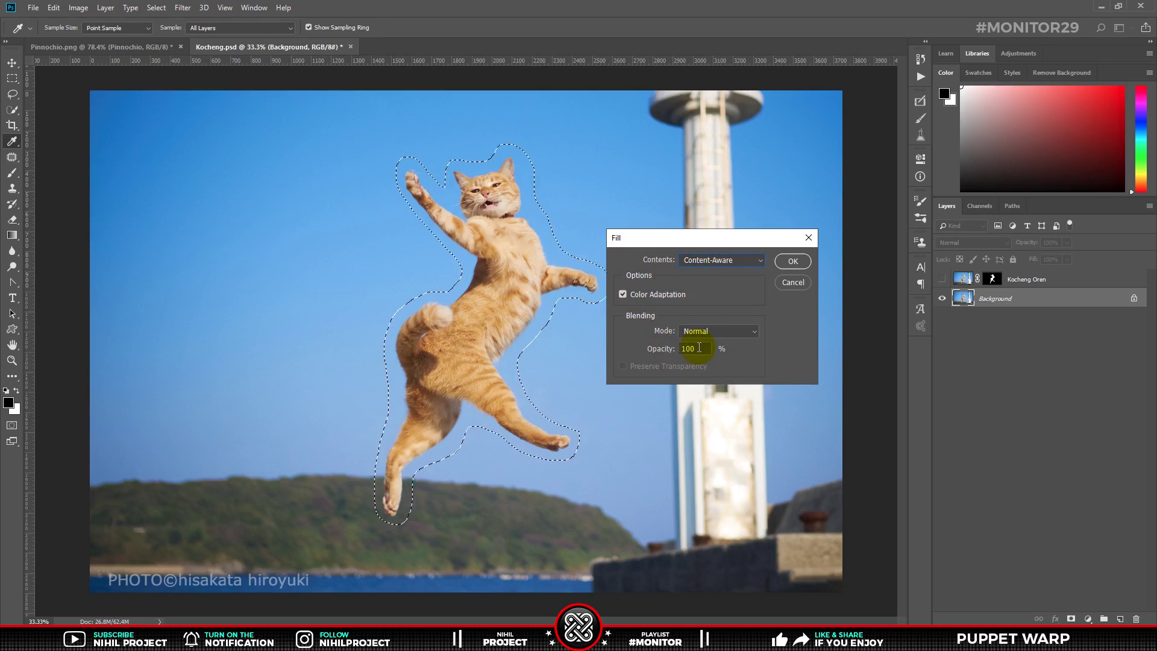
{"action": "left_click", "coordinate": [791, 262]}
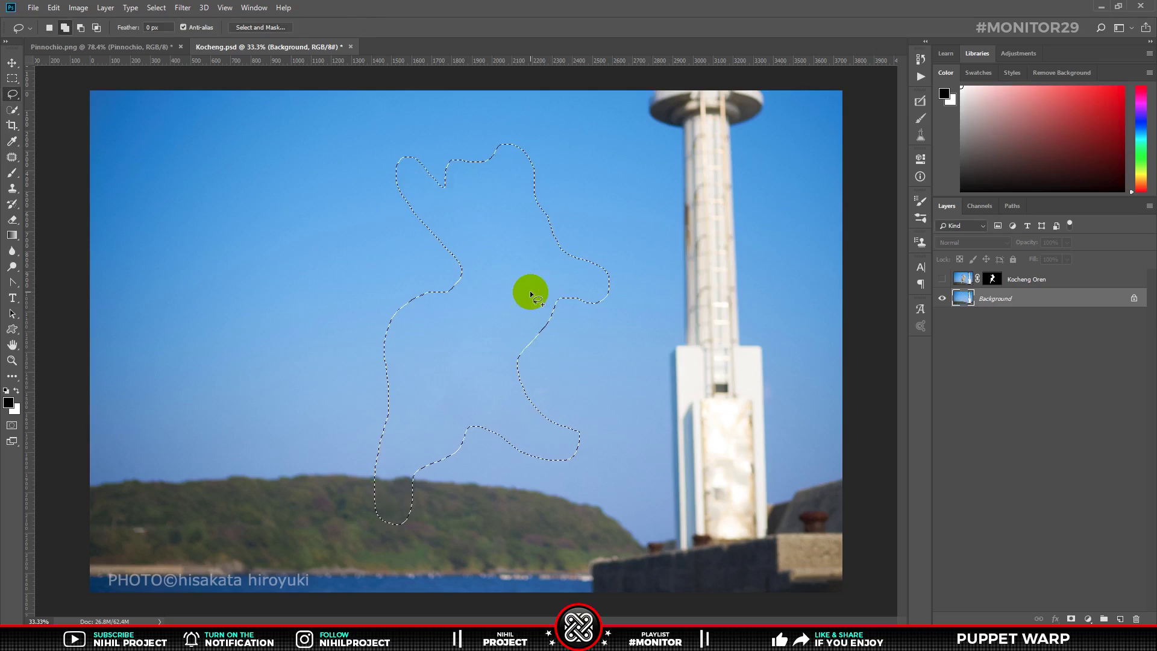
{"action": "key", "text": "ctrl+d"}
{"action": "left_click", "coordinate": [940, 279]}
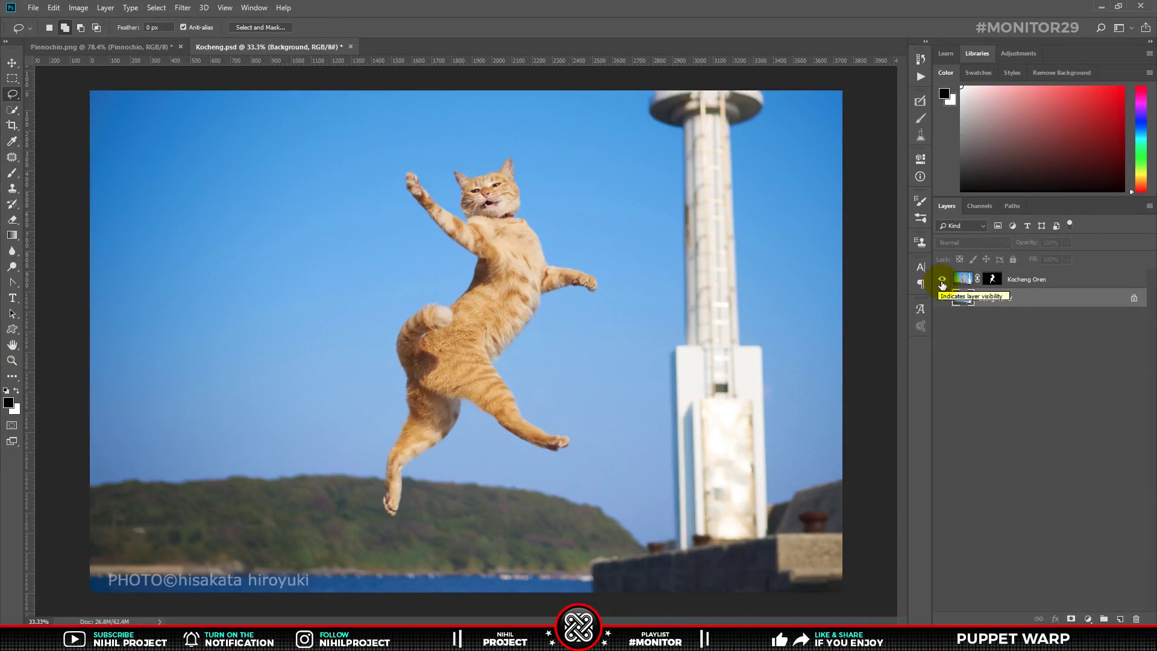
- Puppet Warp the Kocheng Oren layer at 0 px expansion, mesh hidden, with a hip pin
{"action": "left_click", "coordinate": [1032, 281]}
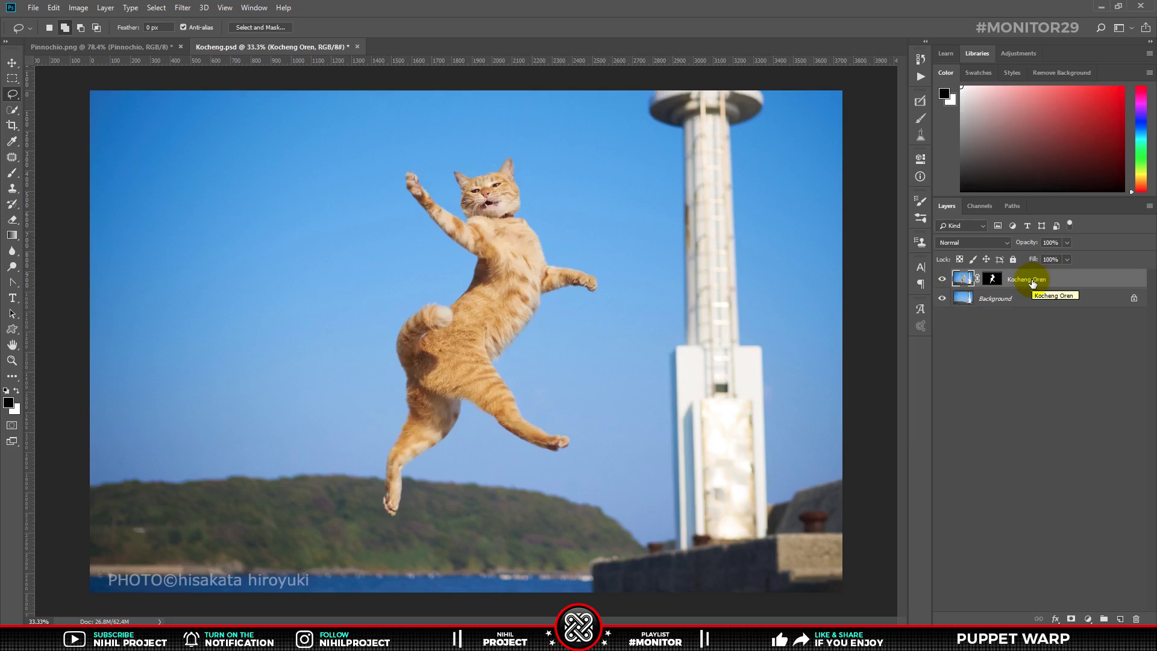
{"action": "left_click", "coordinate": [54, 7]}
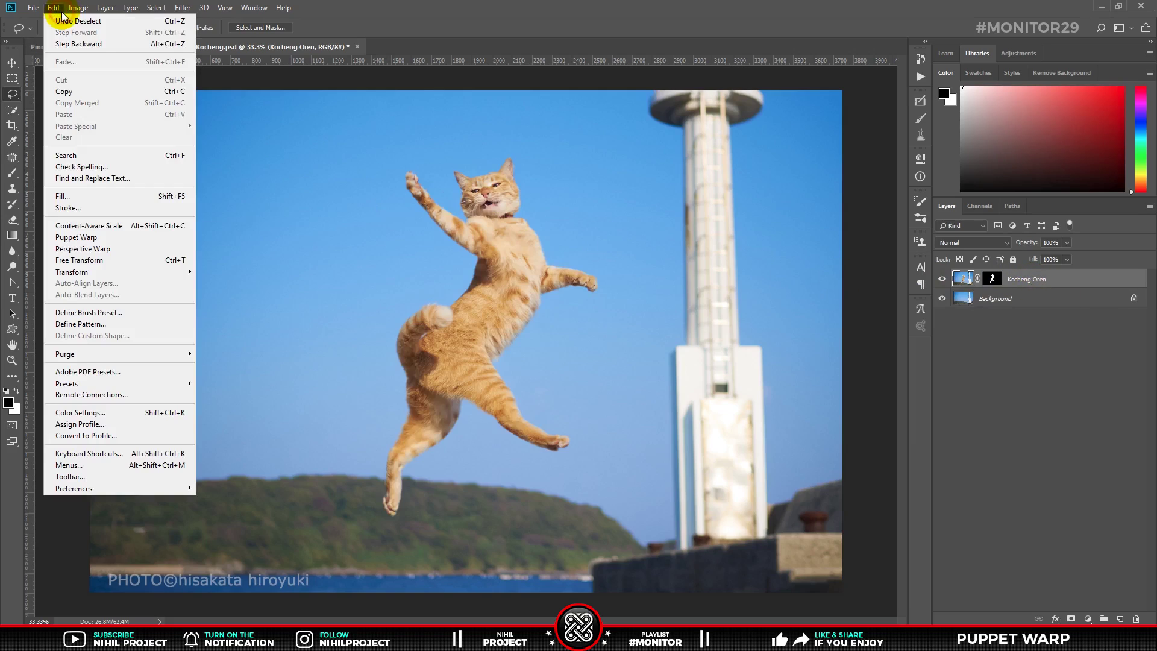
{"action": "left_click", "coordinate": [96, 237]}
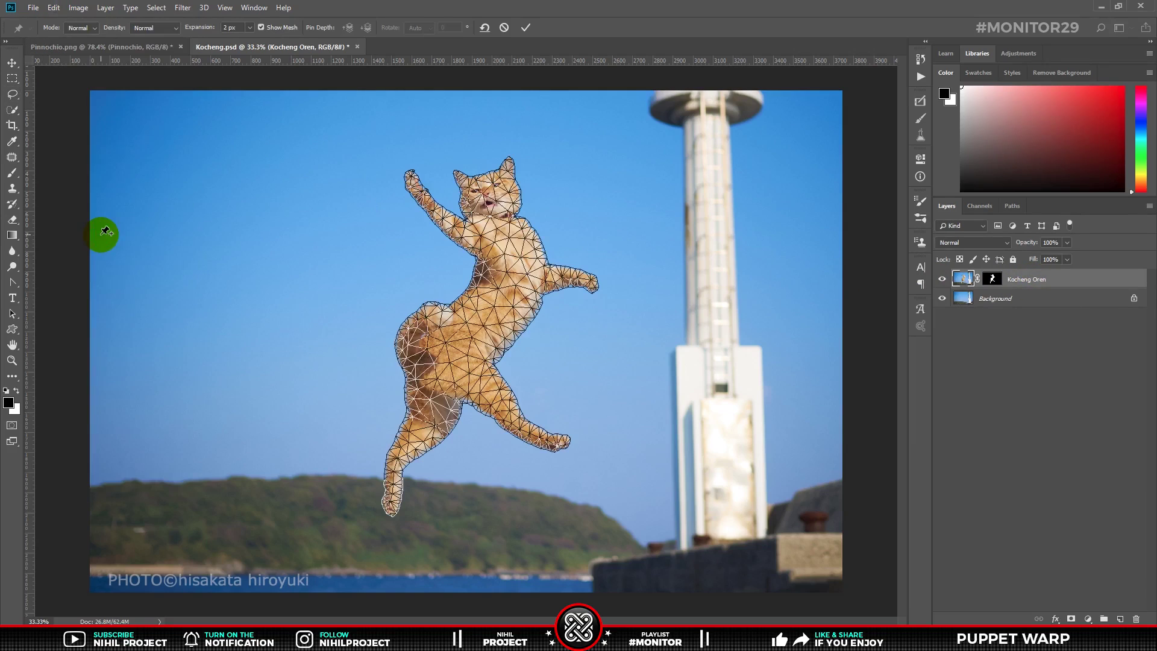
{"action": "left_click", "coordinate": [261, 27]}
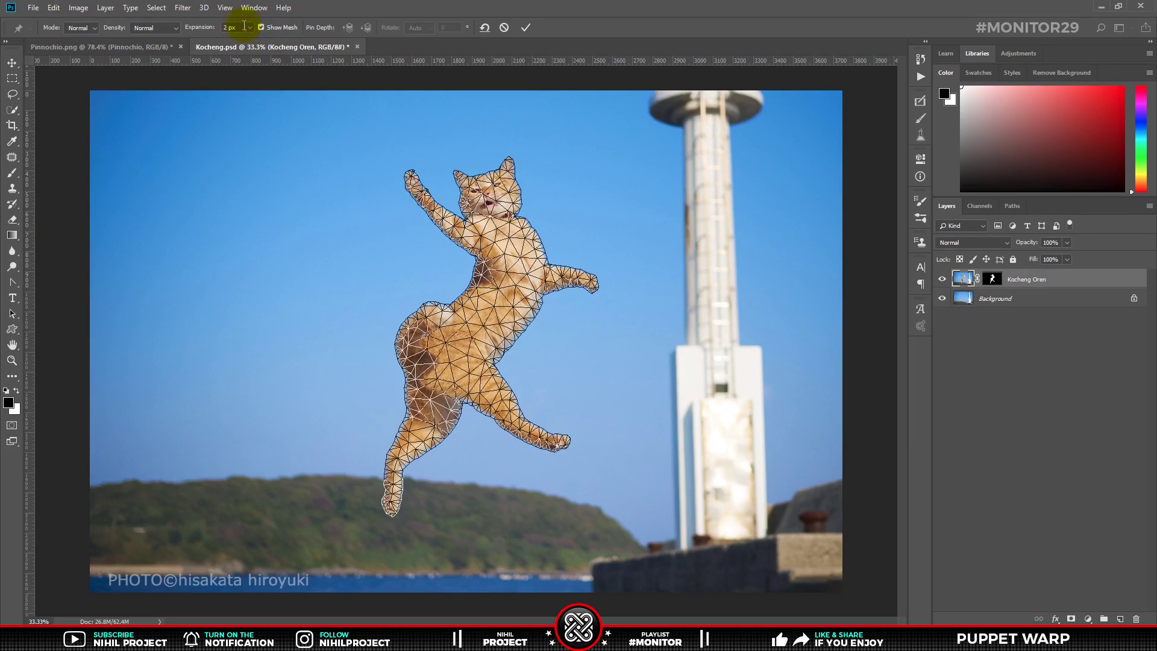
{"action": "type", "text": "0"}
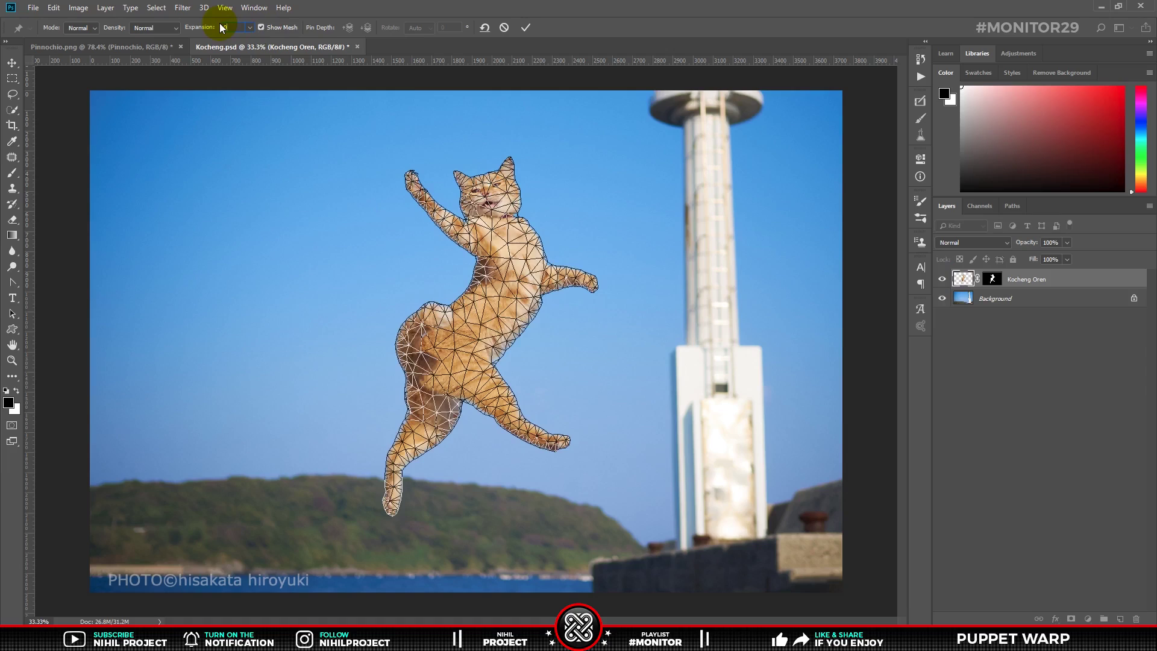
{"action": "left_click", "coordinate": [261, 27]}
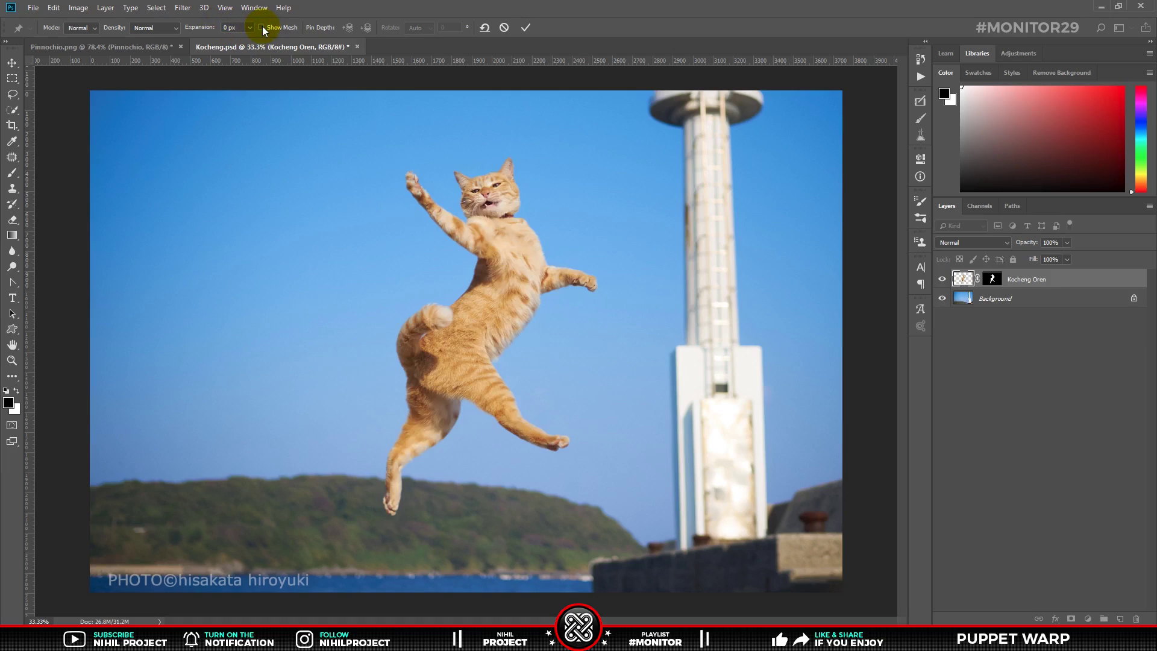
{"action": "left_click", "coordinate": [452, 356]}
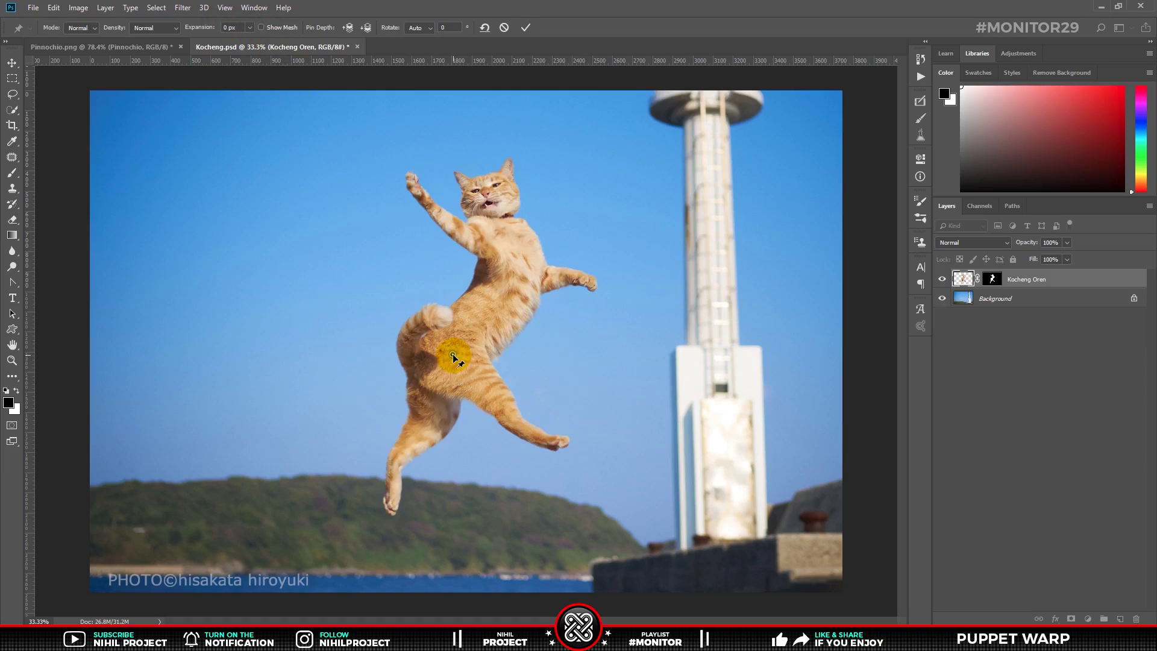
- Pin the cat's chest and head, then rotate its lower body around the hip pin
{"action": "left_click", "coordinate": [501, 224]}
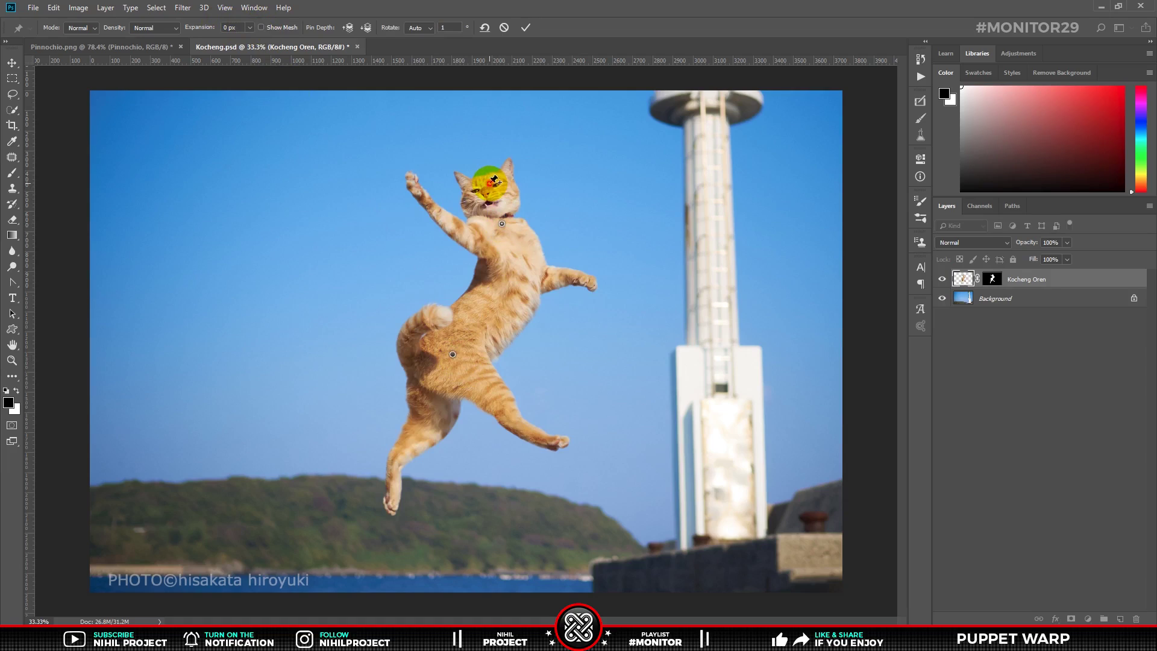
{"action": "left_click", "coordinate": [488, 182]}
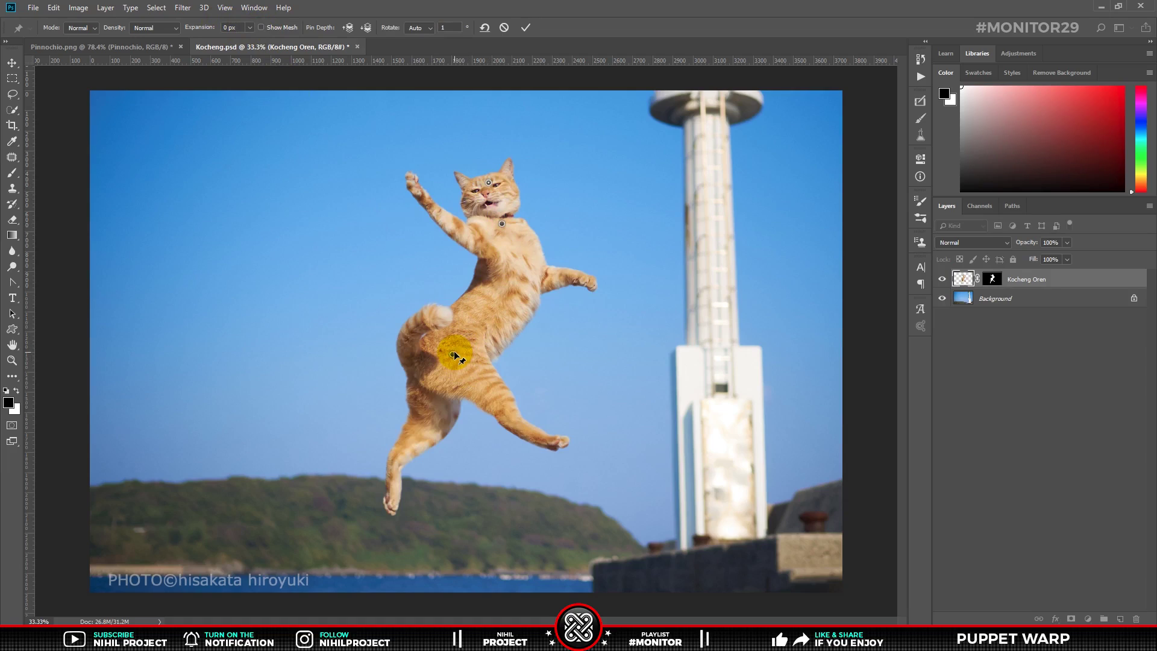
{"action": "left_click_drag", "start_coordinate": [454, 356], "coordinate": [501, 320]}
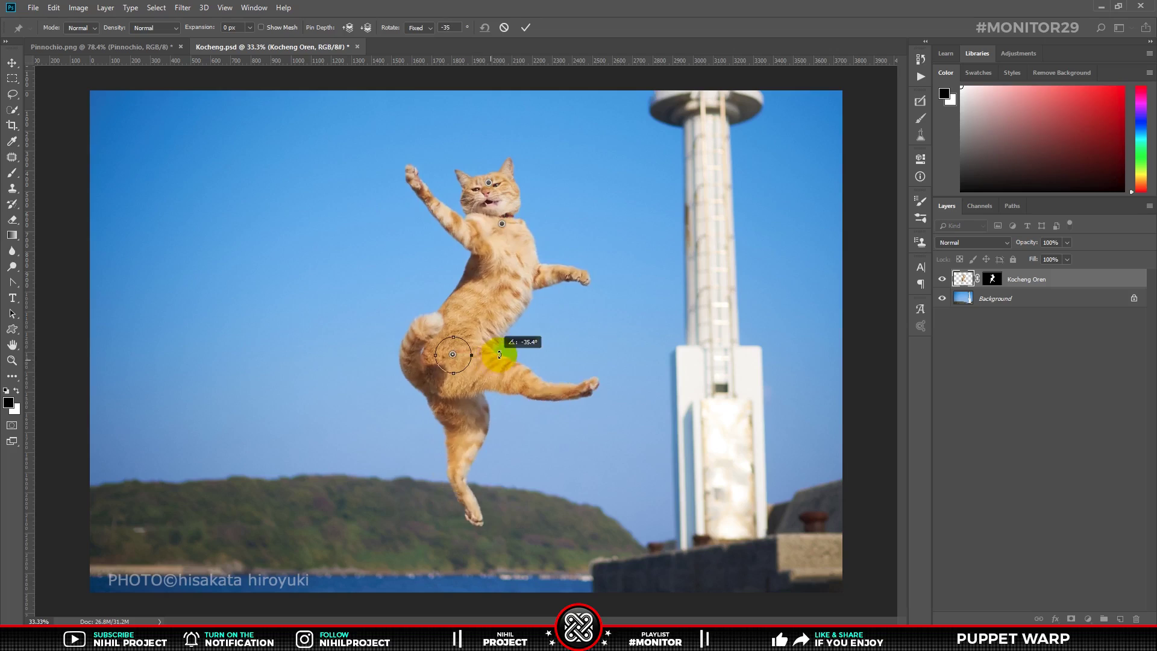
- Pin the shoulder, raised forearm, paw and front chest, and swing the front paw downward
{"action": "left_click", "coordinate": [470, 234]}
{"action": "left_click", "coordinate": [442, 201]}
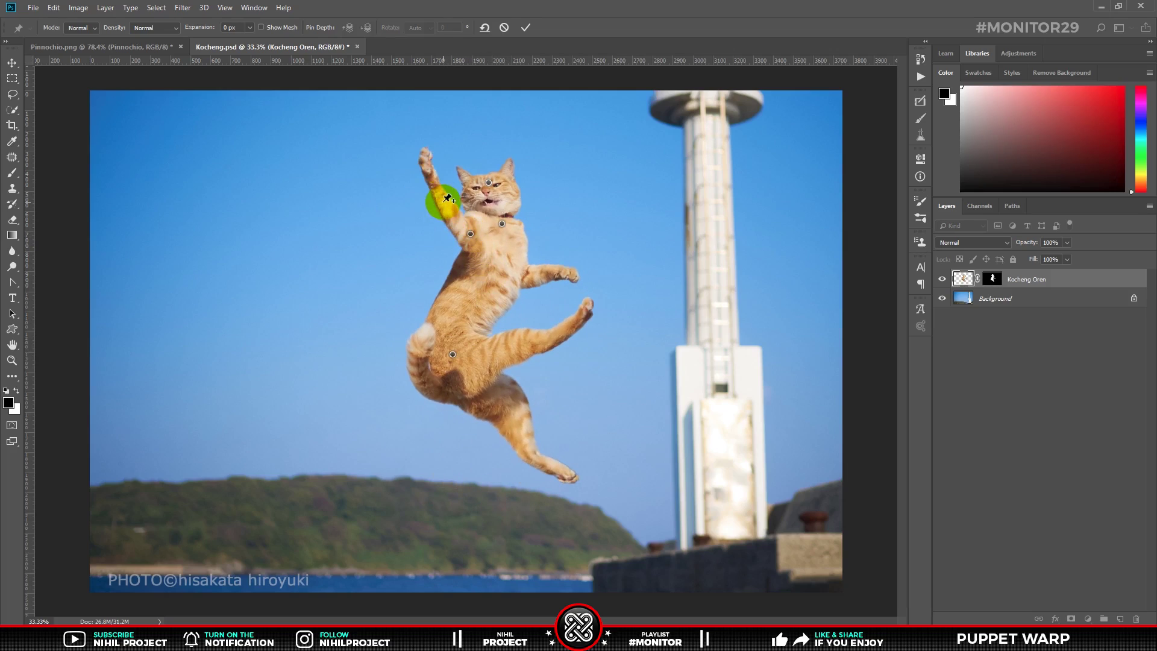
{"action": "left_click", "coordinate": [430, 159]}
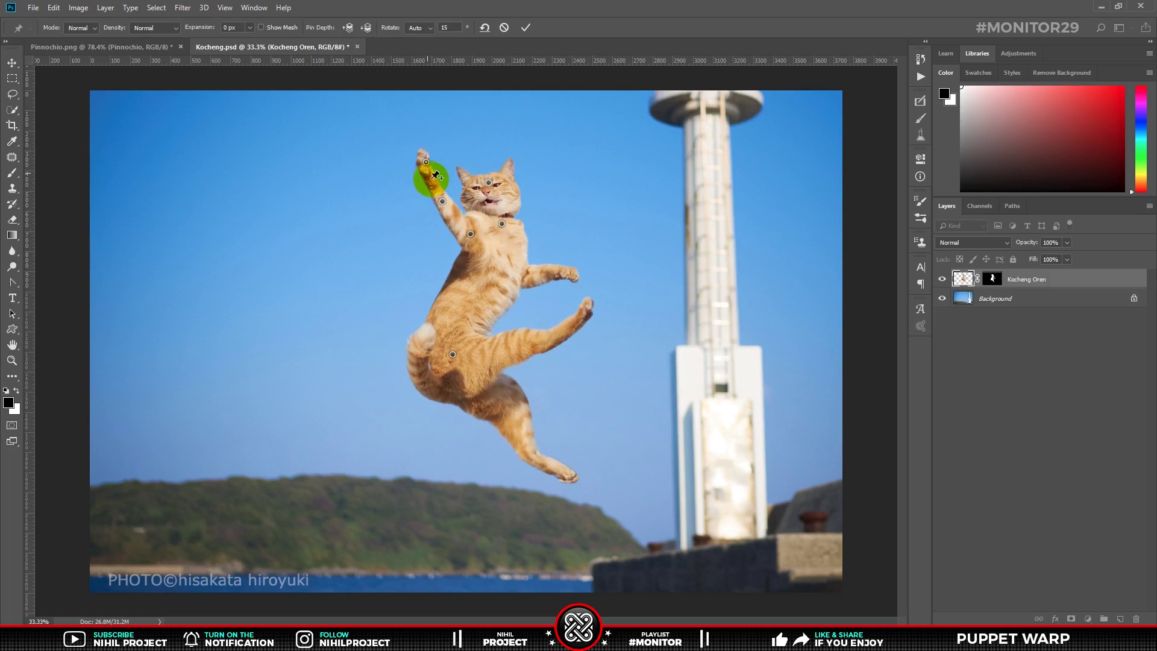
{"action": "left_click", "coordinate": [526, 274]}
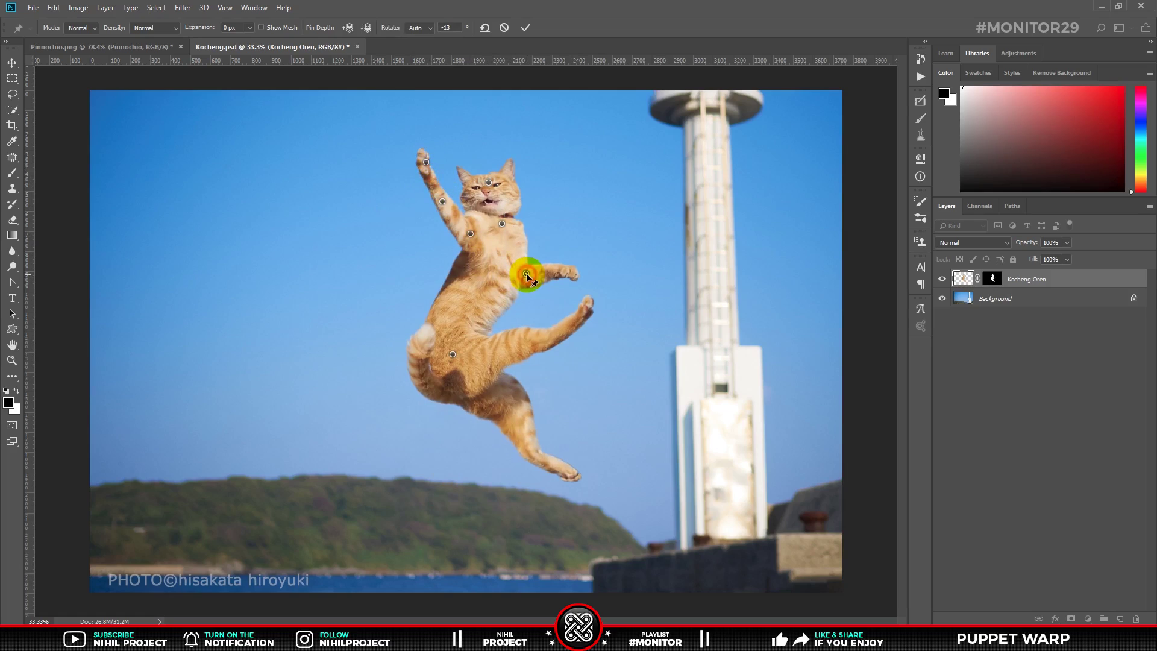
{"action": "left_click_drag", "start_coordinate": [543, 266], "coordinate": [544, 286]}
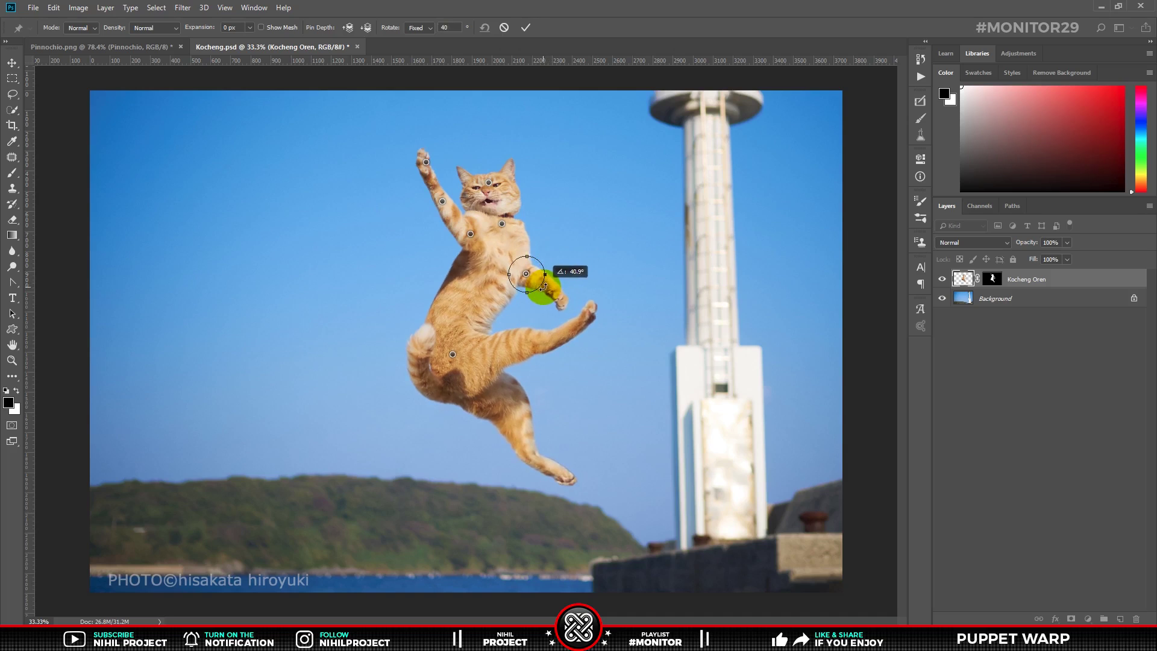
{"action": "left_click", "coordinate": [426, 162]}
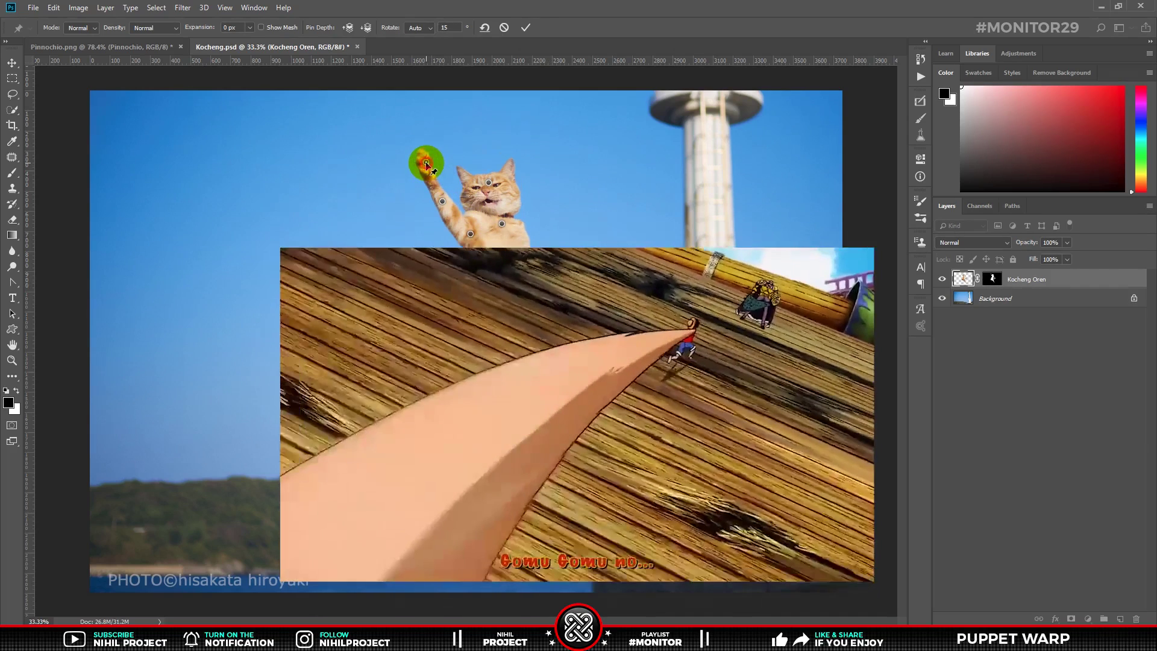
- Drag the raised-paw pin to a new angle near the cat's head and commit the warp
{"action": "left_click_drag", "start_coordinate": [425, 161], "coordinate": [186, 173]}
{"action": "left_click_drag", "start_coordinate": [754, 153], "coordinate": [617, 150]}
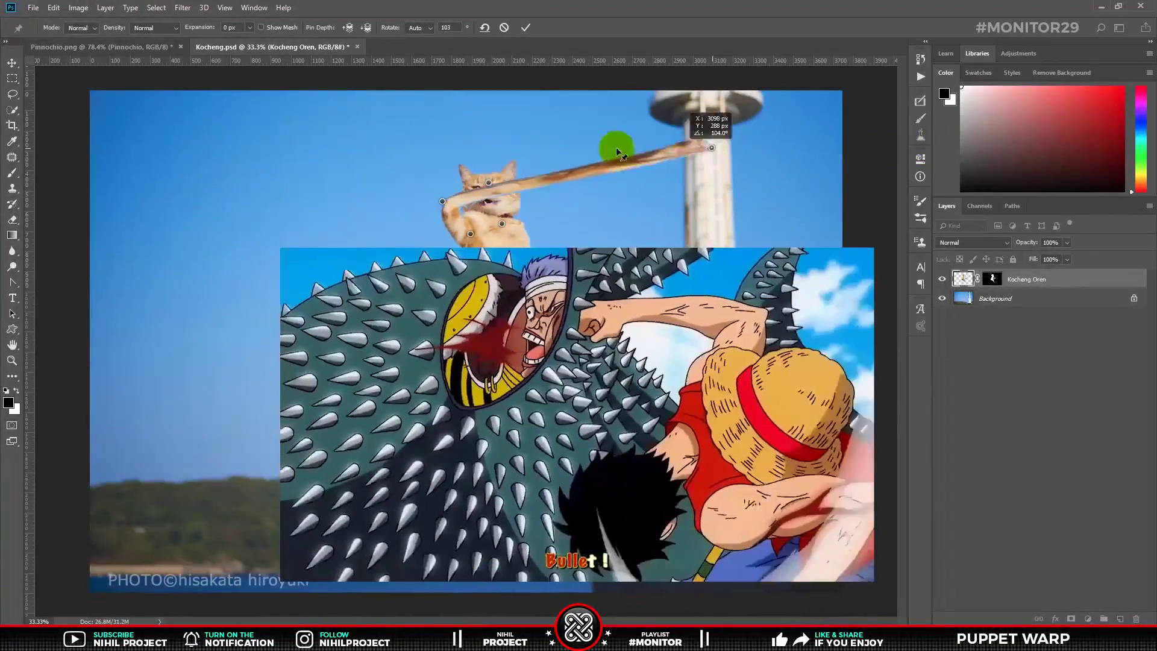
{"action": "left_click_drag", "start_coordinate": [440, 150], "coordinate": [444, 147]}
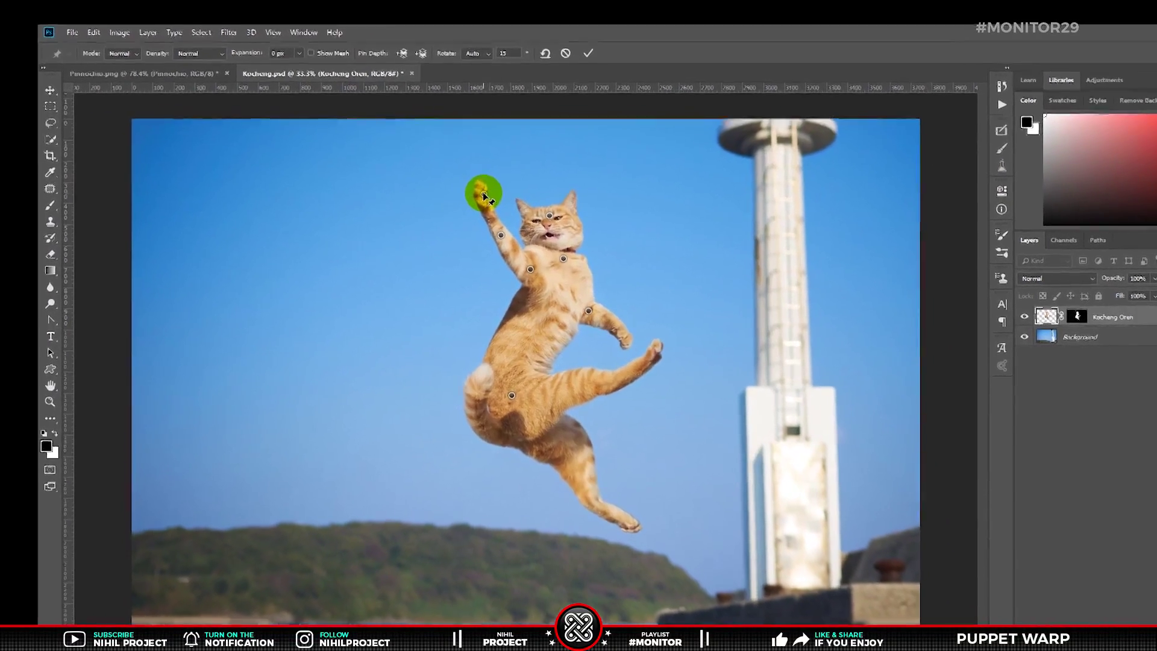
{"action": "mouse_move", "coordinate": [426, 161]}
{"action": "left_mouse_down"}
{"action": "mouse_move", "coordinate": [403, 172]}
{"action": "mouse_move", "coordinate": [481, 158]}
{"action": "mouse_move", "coordinate": [456, 128]}
{"action": "mouse_move", "coordinate": [395, 153]}
{"action": "mouse_move", "coordinate": [434, 129]}
{"action": "mouse_move", "coordinate": [399, 141]}
{"action": "mouse_move", "coordinate": [429, 114]}
{"action": "mouse_move", "coordinate": [403, 114]}
{"action": "left_mouse_up"}
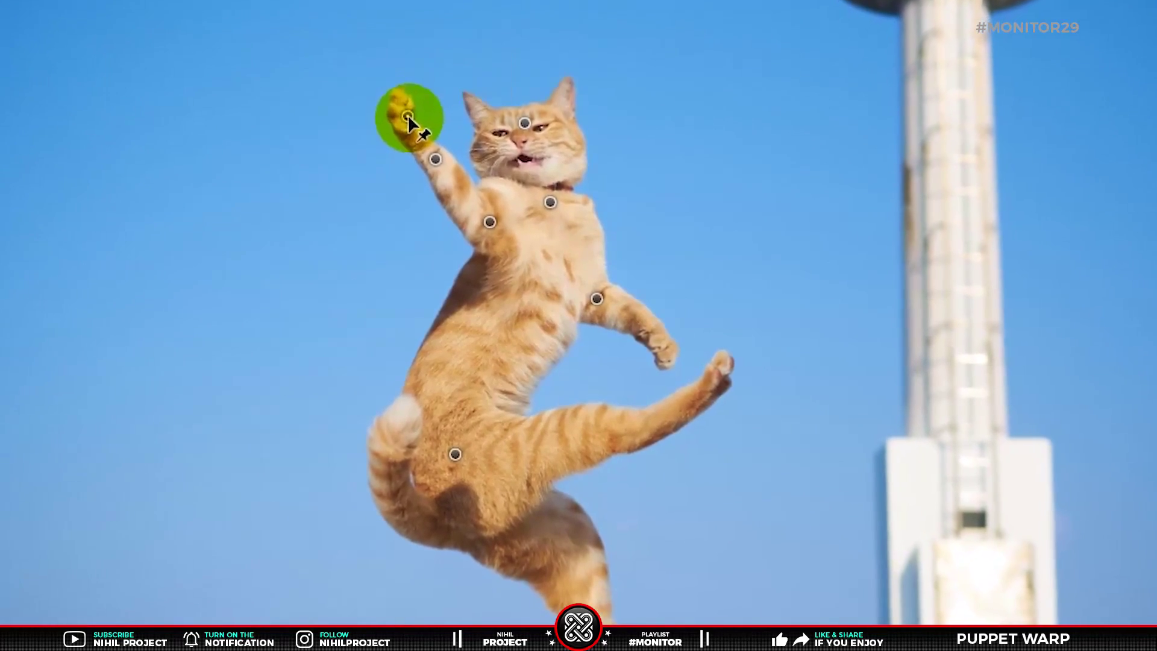
{"action": "key", "text": "Return"}
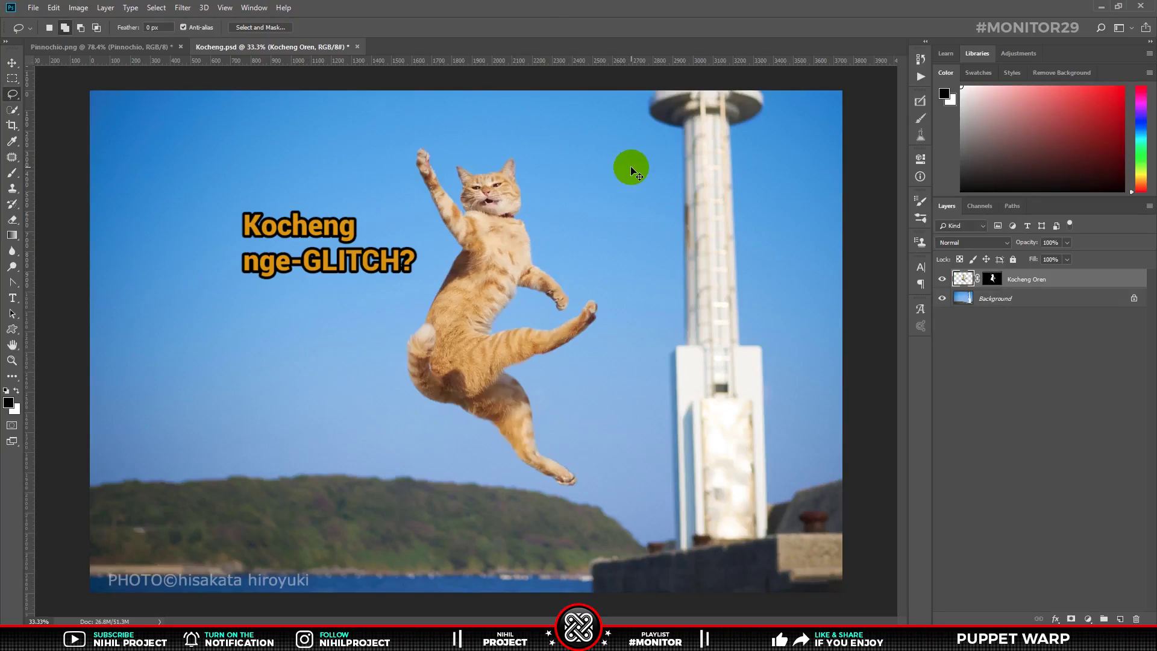